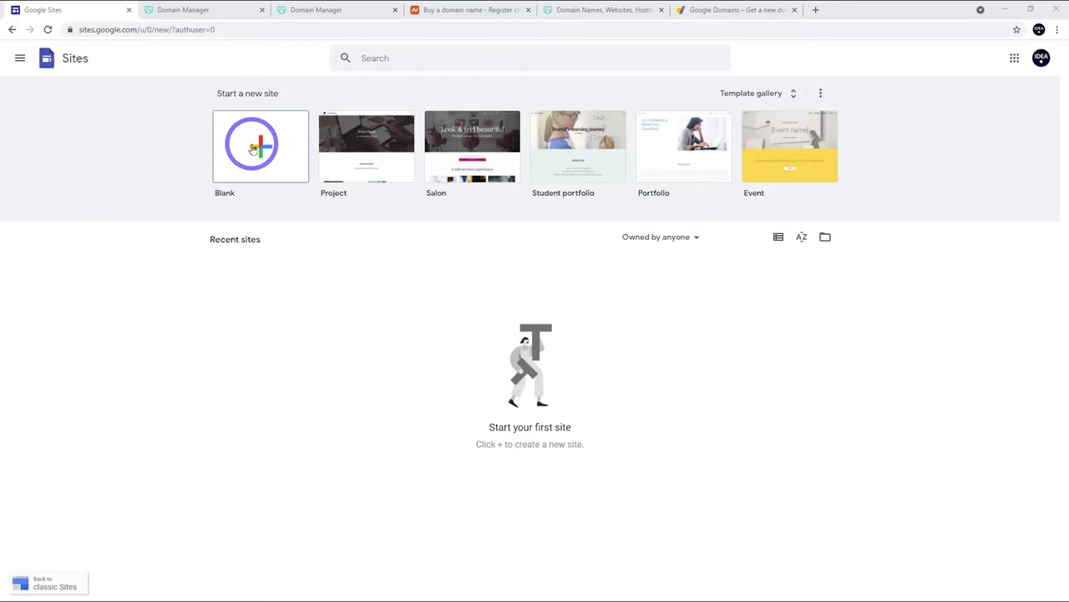
Create a new site from the Project template in the template gallery
{"action": "left_click", "coordinate": [755, 95]}
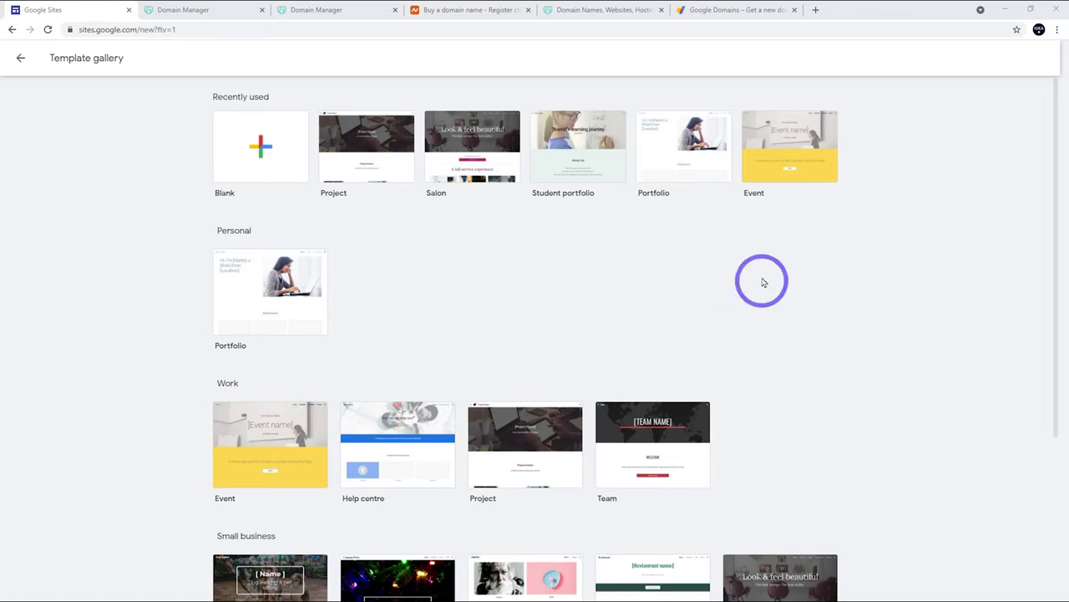
{"action": "scroll", "coordinate": [768, 259], "scroll_direction": "down", "scroll_amount": 3}
{"action": "scroll", "coordinate": [770, 308], "scroll_direction": "up", "scroll_amount": 3}
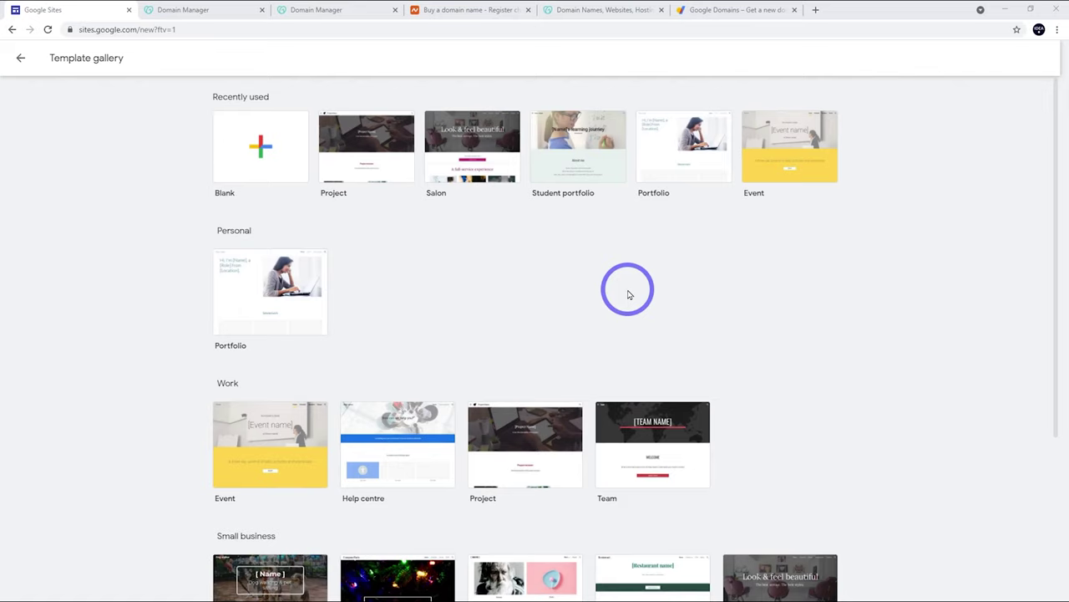
{"action": "left_click", "coordinate": [348, 155]}
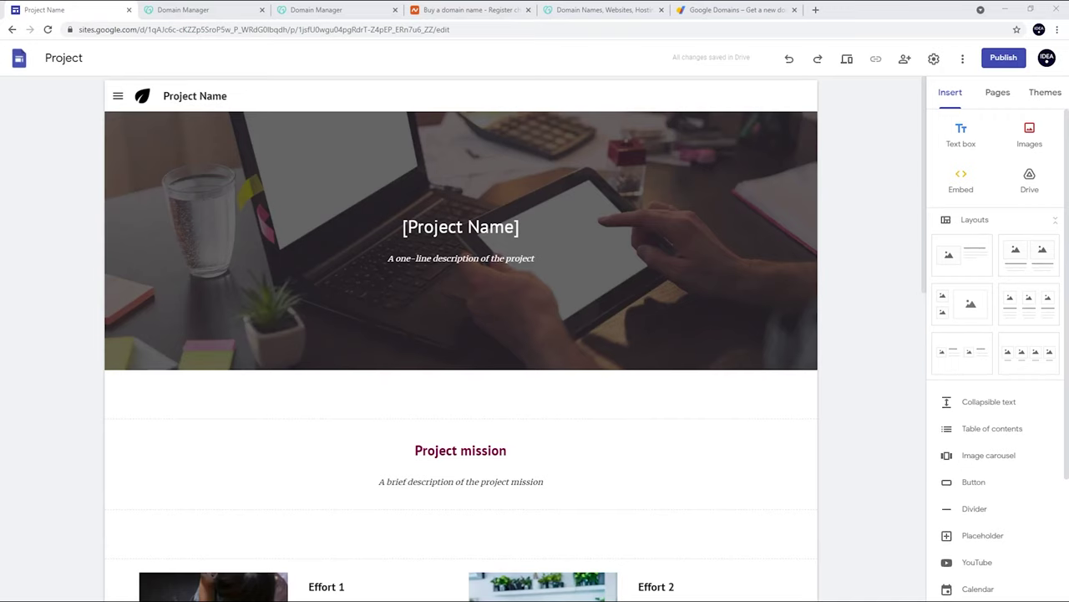
Replace the site name in the page's navigation bar with "IdeaSpot Tech"
{"action": "mouse_move", "coordinate": [387, 285]}
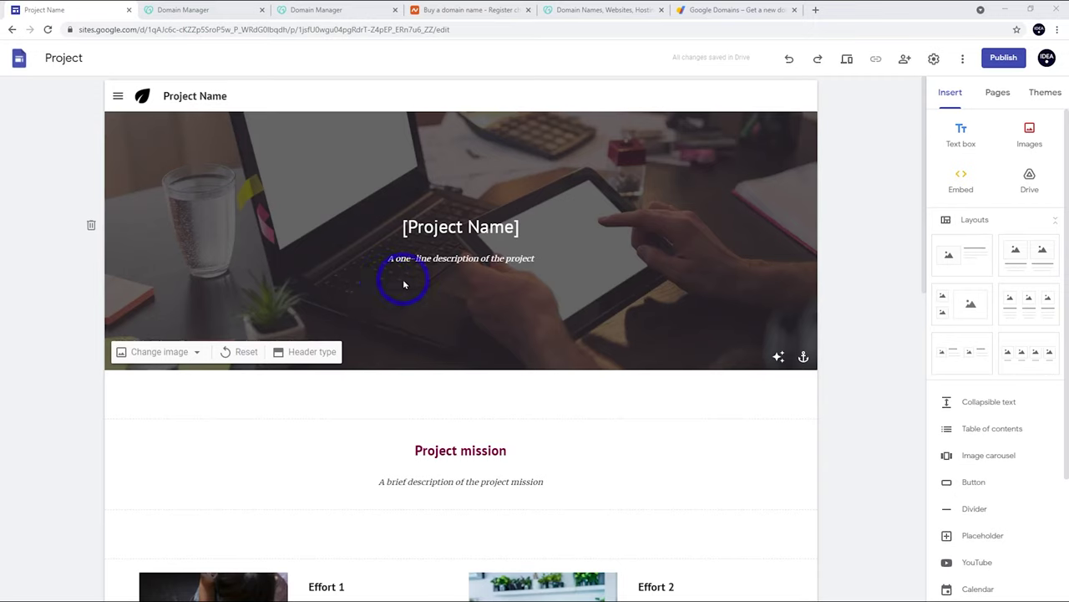
{"action": "mouse_move", "coordinate": [209, 98]}
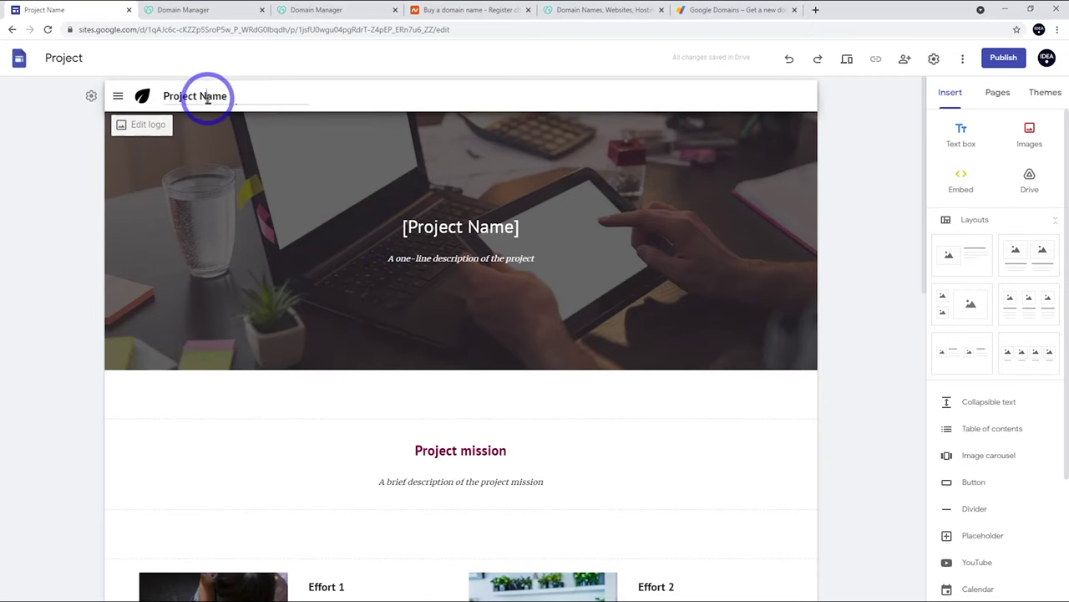
{"action": "left_click_drag", "start_coordinate": [235, 96], "coordinate": [148, 95]}
{"action": "type", "text": "IdeaSpot Tech"}
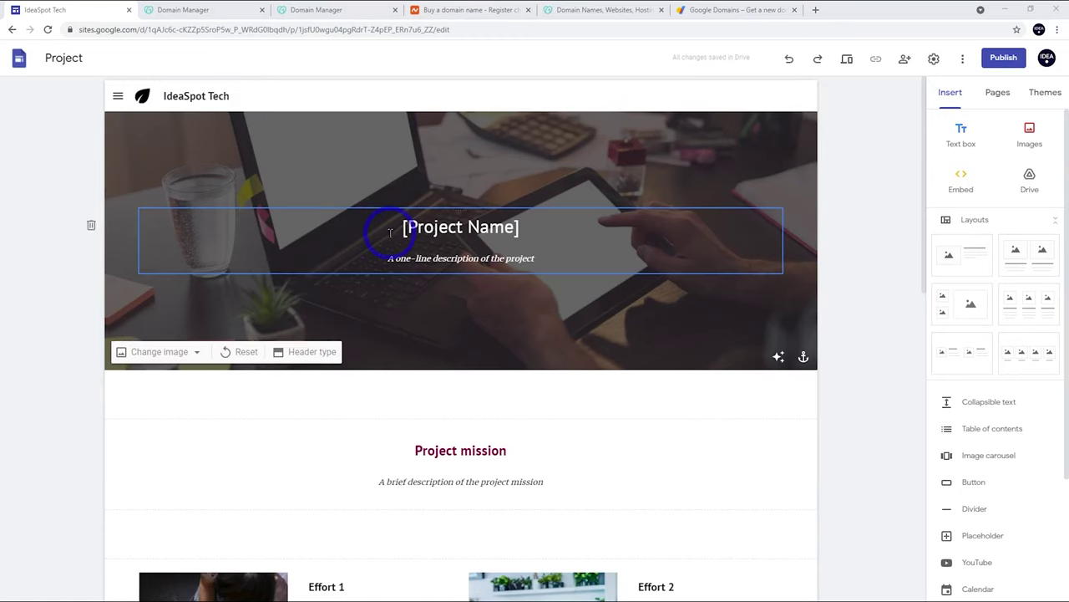
Change the banner heading to "IdeaSpot Tech" and its one-line description to "Web Design Tips & Tutorials"
{"action": "left_click_drag", "start_coordinate": [417, 230], "coordinate": [528, 238]}
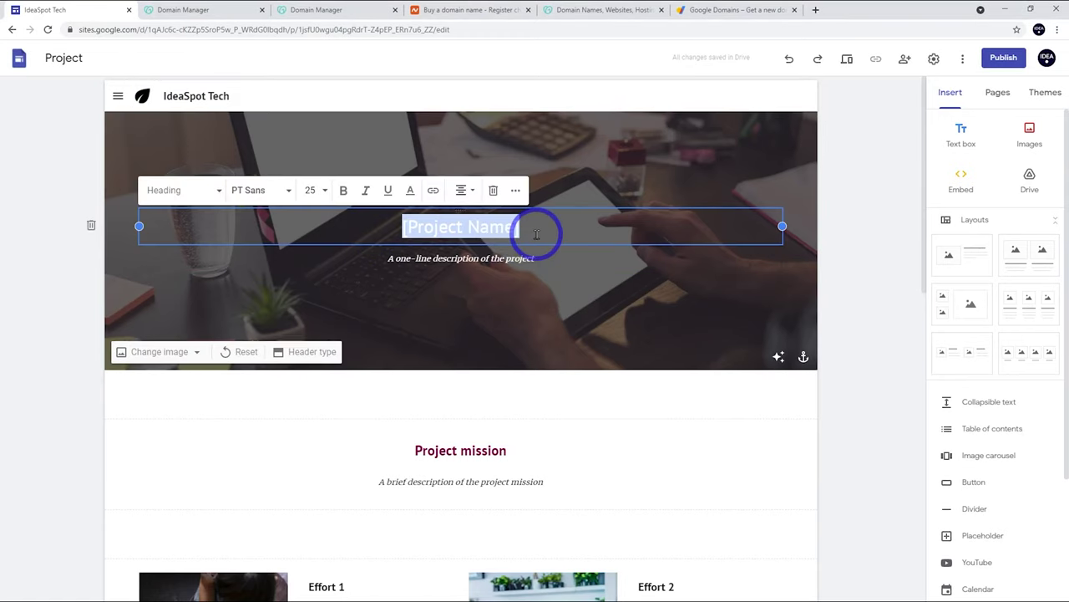
{"action": "type", "text": "IdeaSpot Tech"}
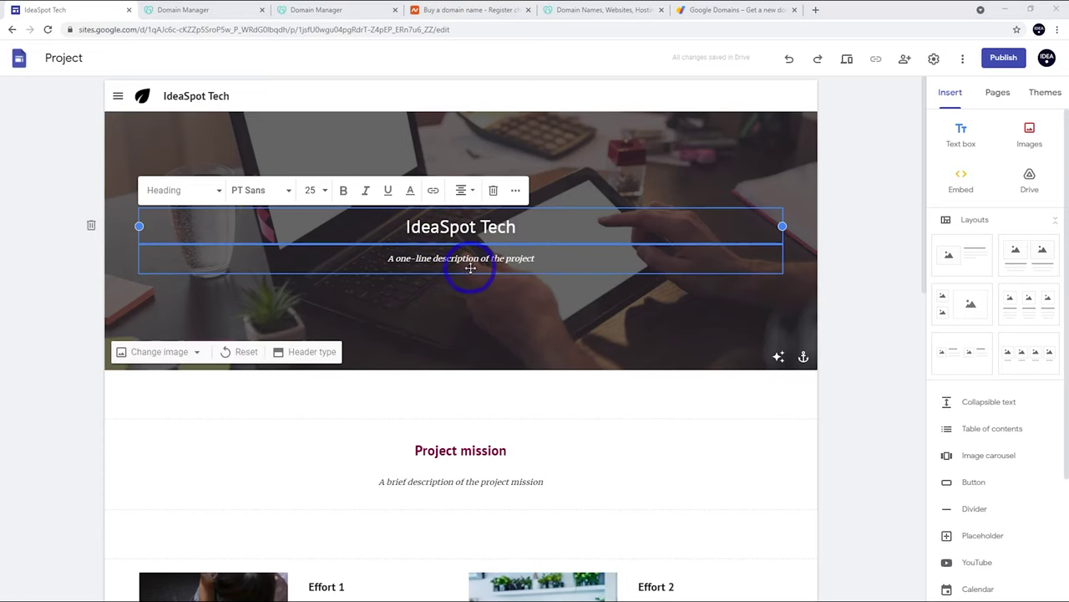
{"action": "left_click", "coordinate": [395, 255]}
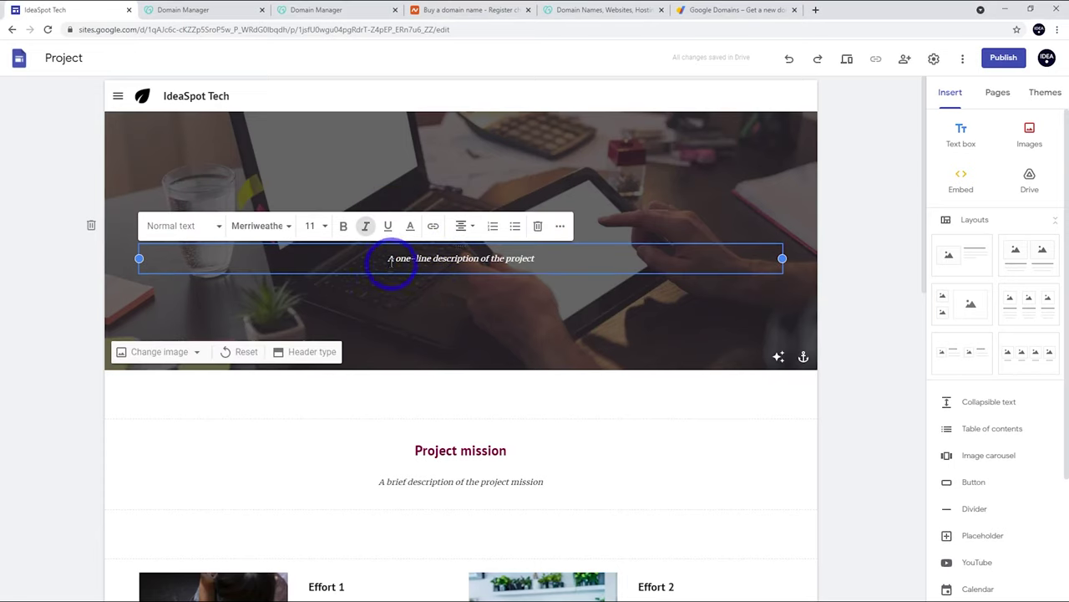
{"action": "left_click_drag", "start_coordinate": [388, 260], "coordinate": [542, 260]}
{"action": "type", "text": "Web Design Tips & Tutorials"}
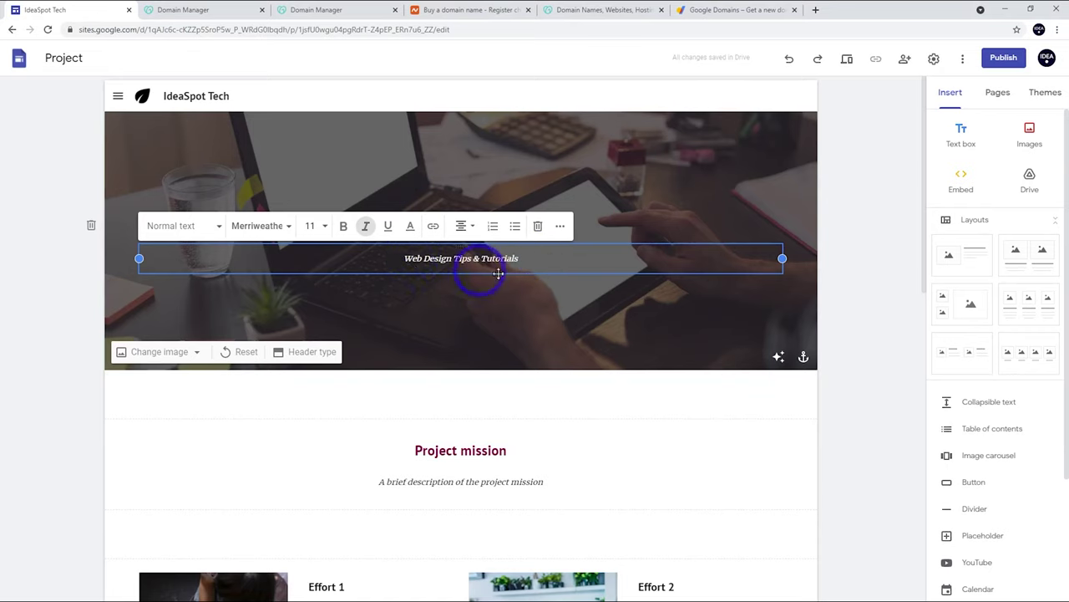
{"action": "left_click", "coordinate": [525, 315]}
{"action": "left_click", "coordinate": [384, 204]}
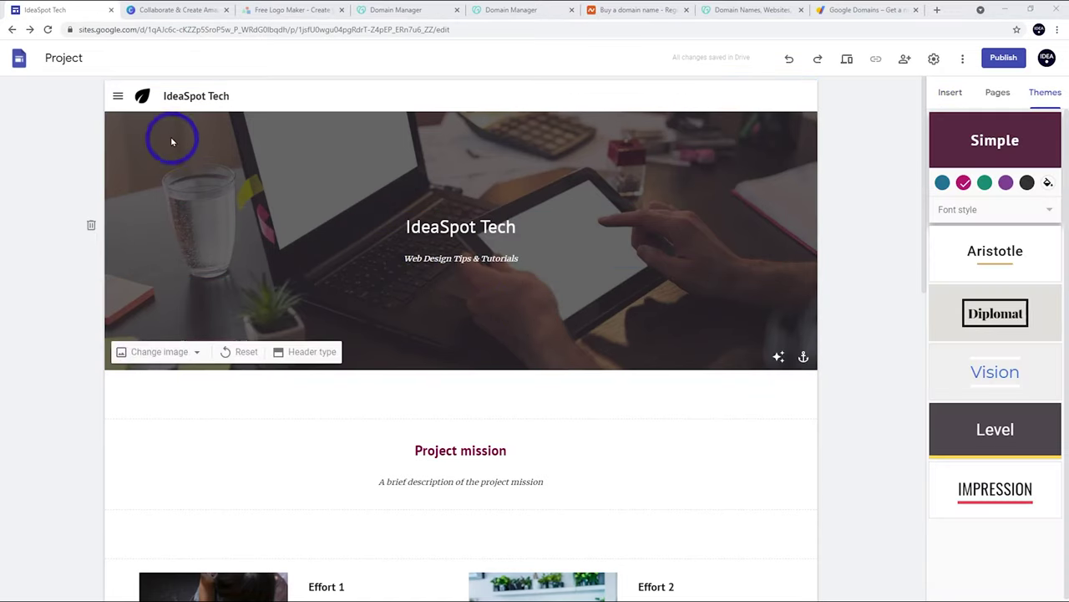
Replace the site logo with ms-icon-310x310-1.png from Downloads and use the logo colour for the theme
{"action": "mouse_move", "coordinate": [149, 92]}
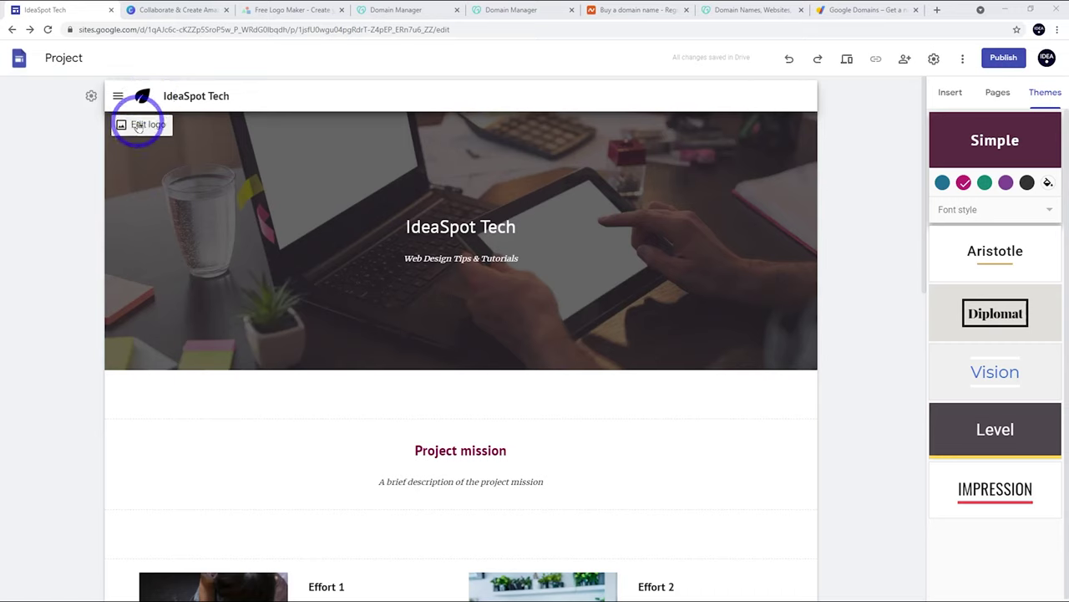
{"action": "left_click", "coordinate": [147, 125]}
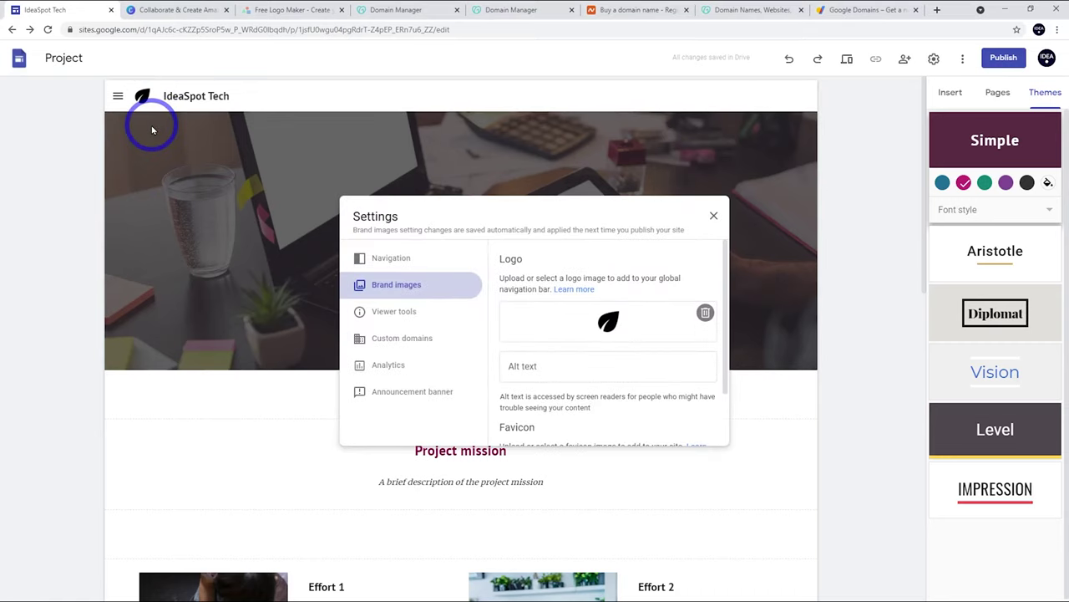
{"action": "left_click", "coordinate": [705, 315]}
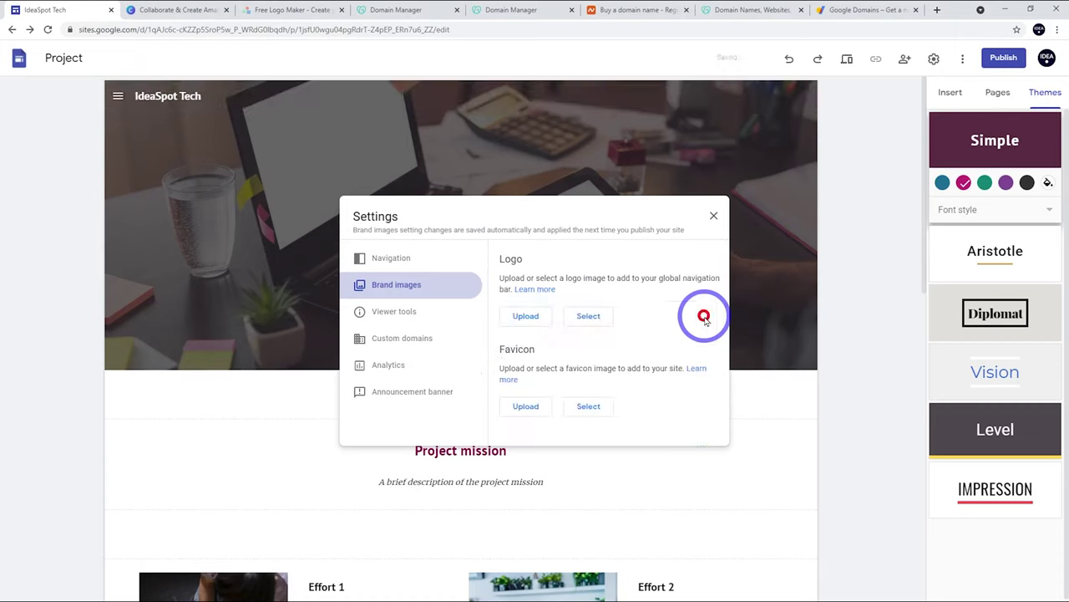
{"action": "left_click", "coordinate": [538, 314]}
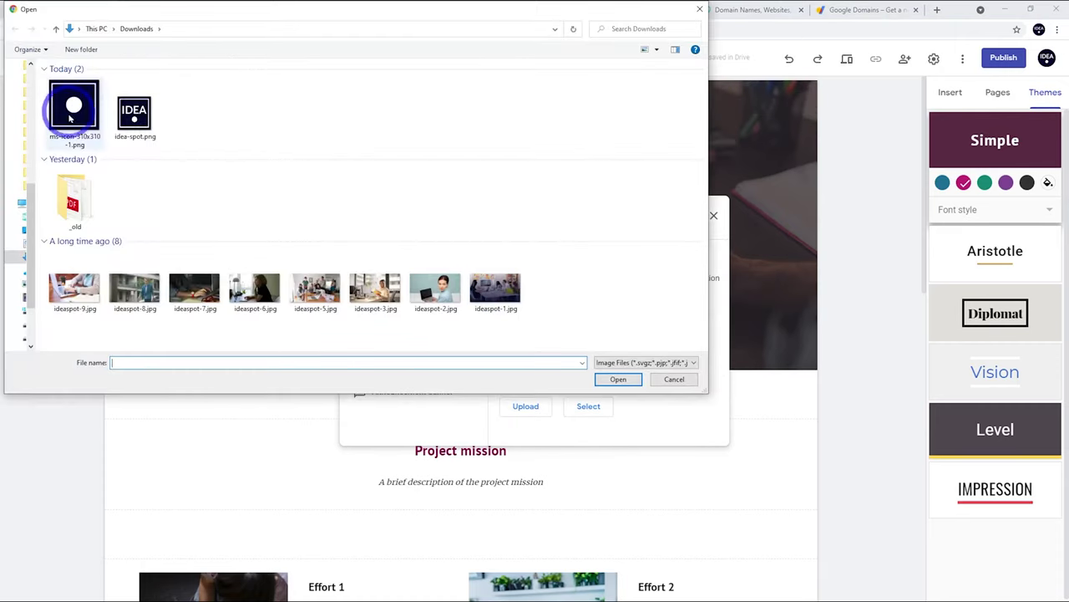
{"action": "left_click", "coordinate": [52, 102]}
{"action": "left_click", "coordinate": [619, 382]}
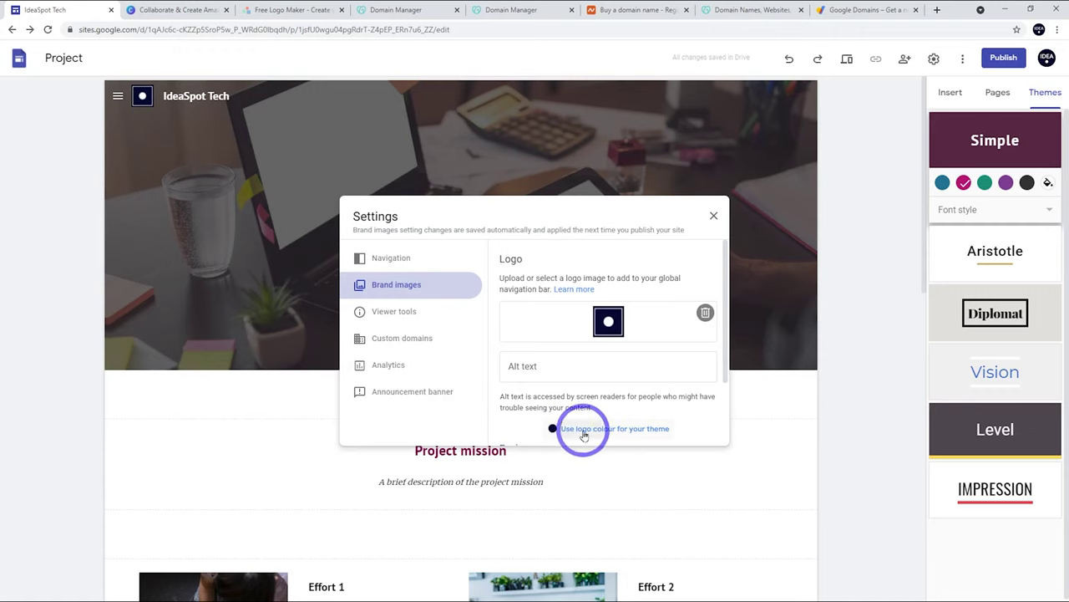
{"action": "left_click", "coordinate": [585, 430]}
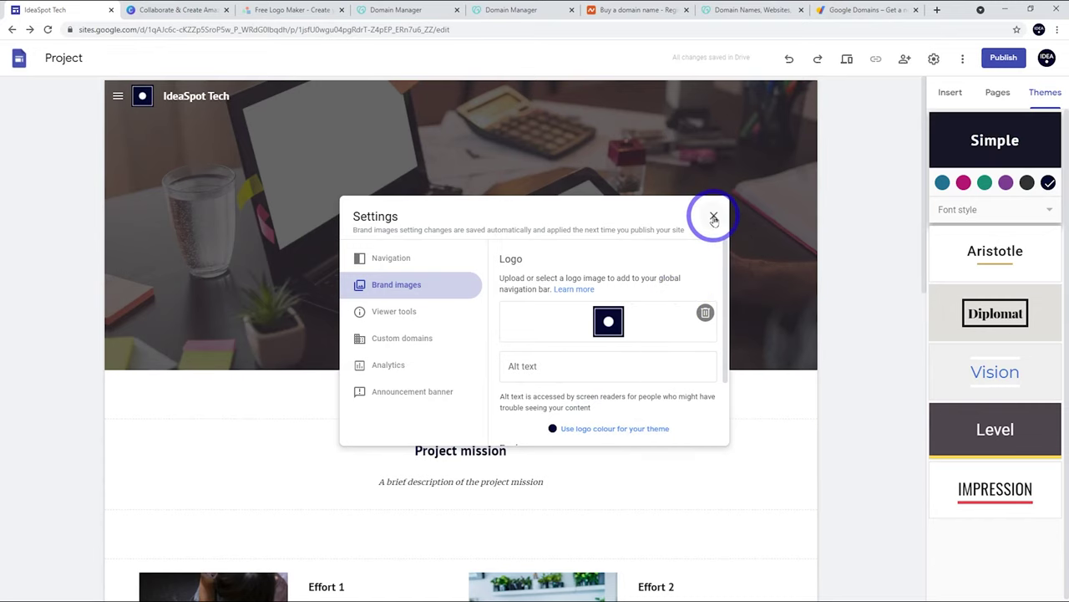
{"action": "left_click", "coordinate": [714, 218]}
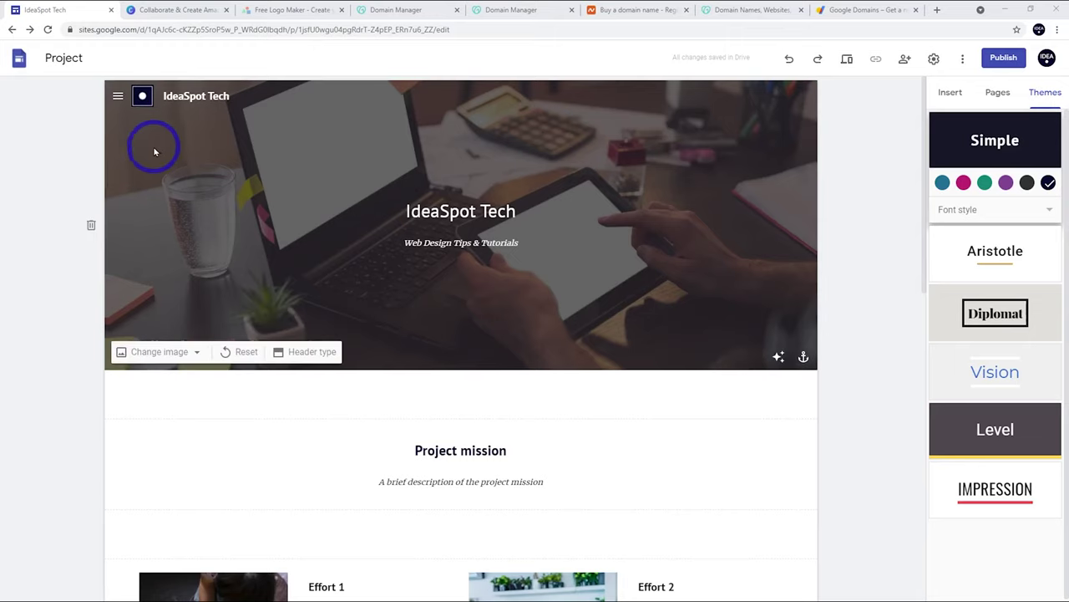
Upload ms-icon-310x310-1.png from Downloads as the site's favicon in the brand image settings
{"action": "mouse_move", "coordinate": [143, 99]}
{"action": "left_click", "coordinate": [133, 127]}
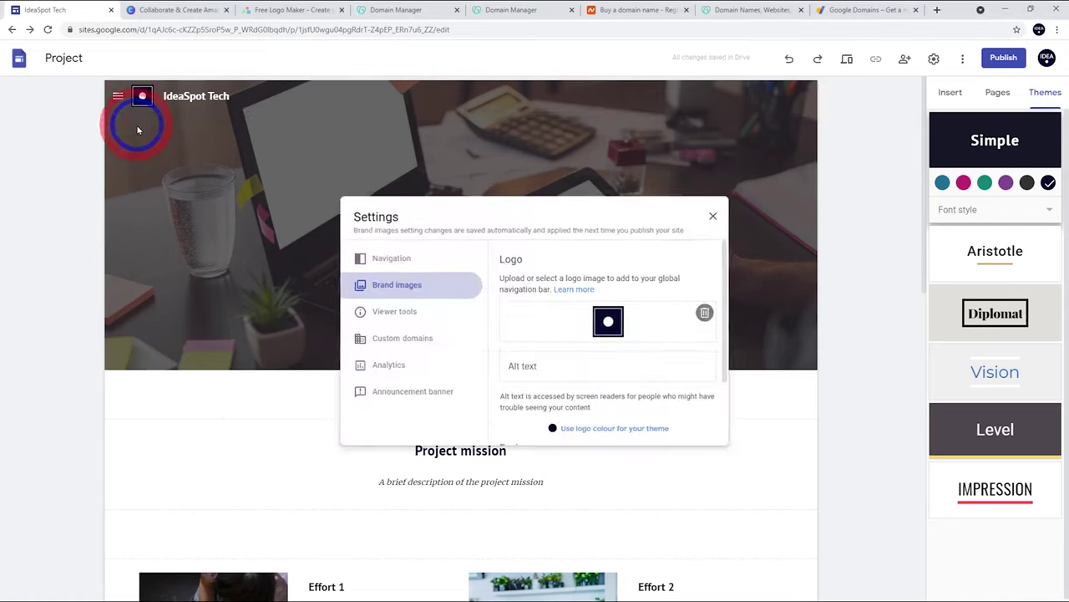
{"action": "scroll", "coordinate": [661, 322], "scroll_direction": "down", "scroll_amount": 2}
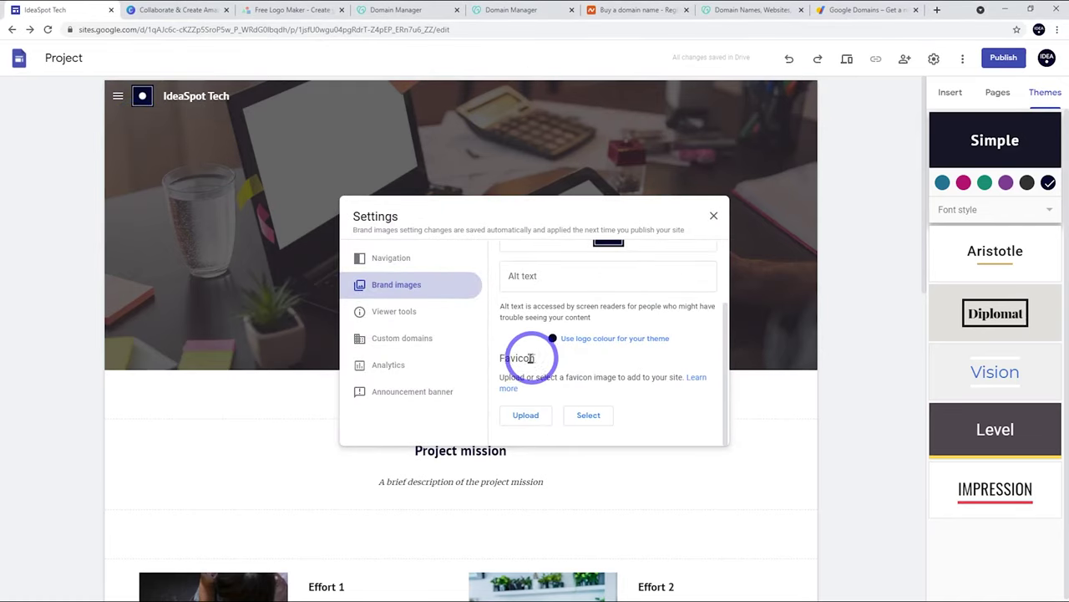
{"action": "left_click", "coordinate": [533, 415]}
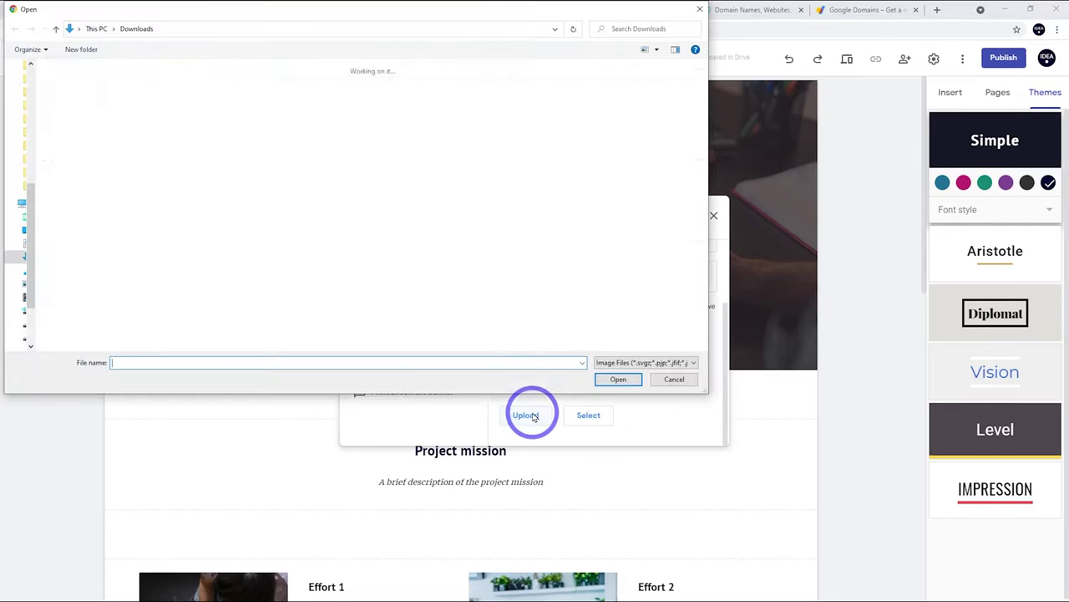
{"action": "left_click", "coordinate": [73, 107]}
{"action": "left_click", "coordinate": [616, 381]}
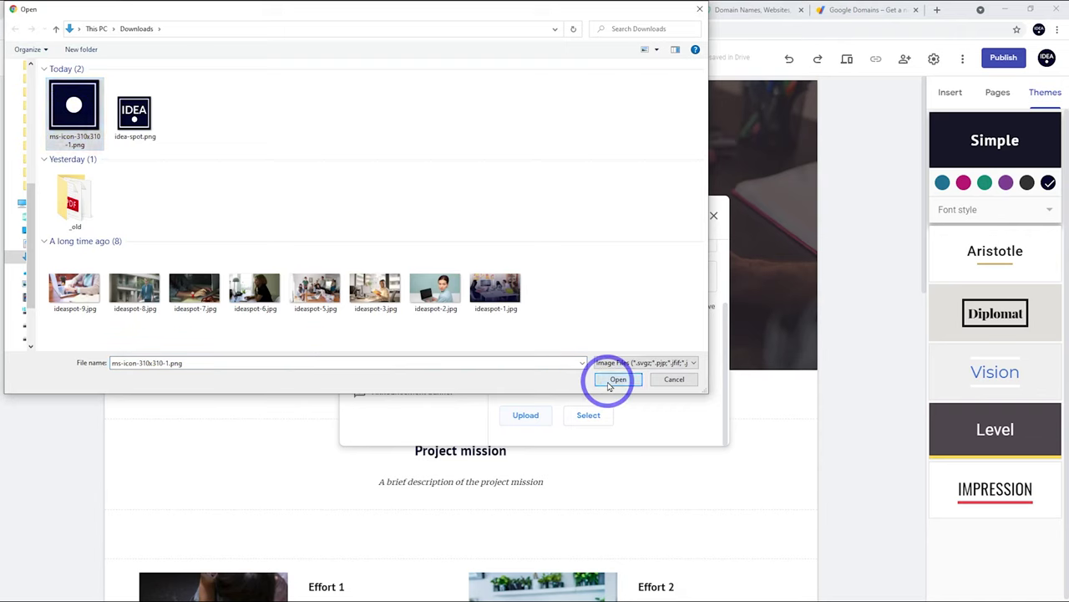
{"action": "left_click", "coordinate": [717, 215]}
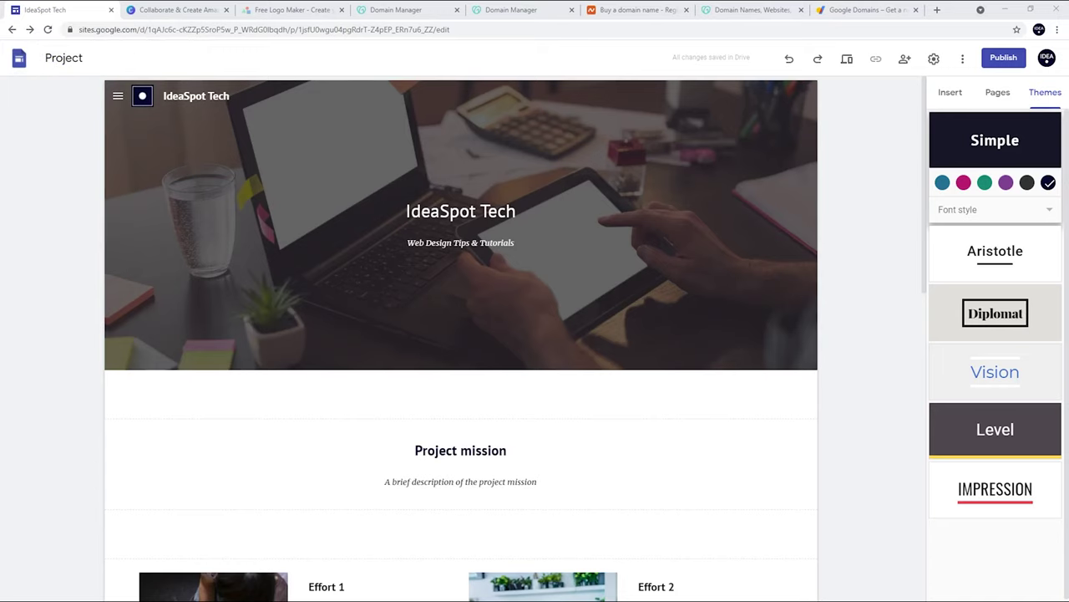
Look at the Canva and LogoMakr websites as logo design tools, and return to the Google Sites editor
{"action": "left_click", "coordinate": [179, 10]}
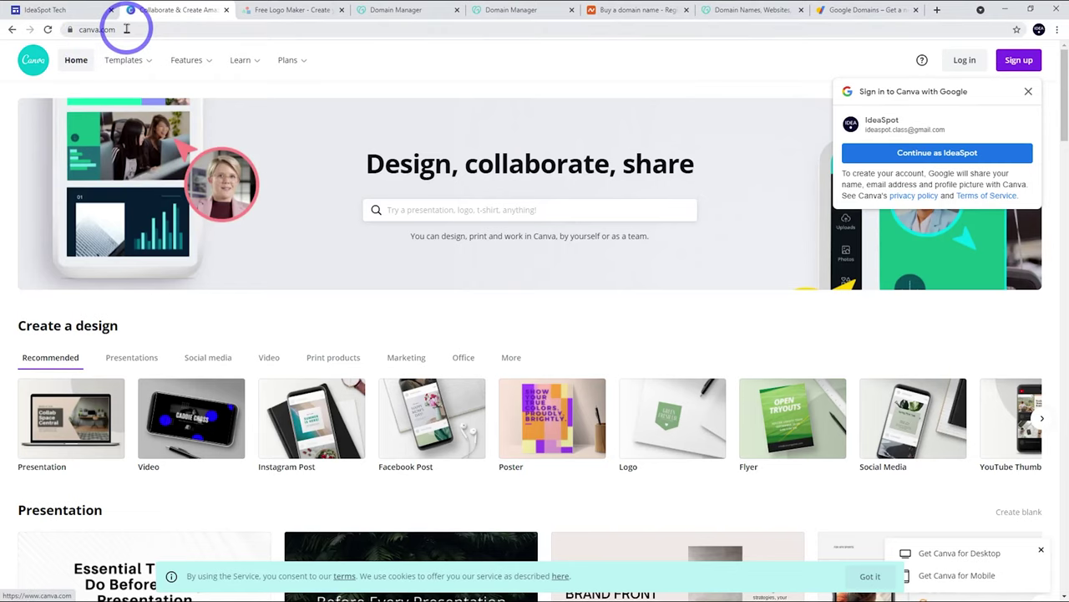
{"action": "left_click", "coordinate": [268, 12]}
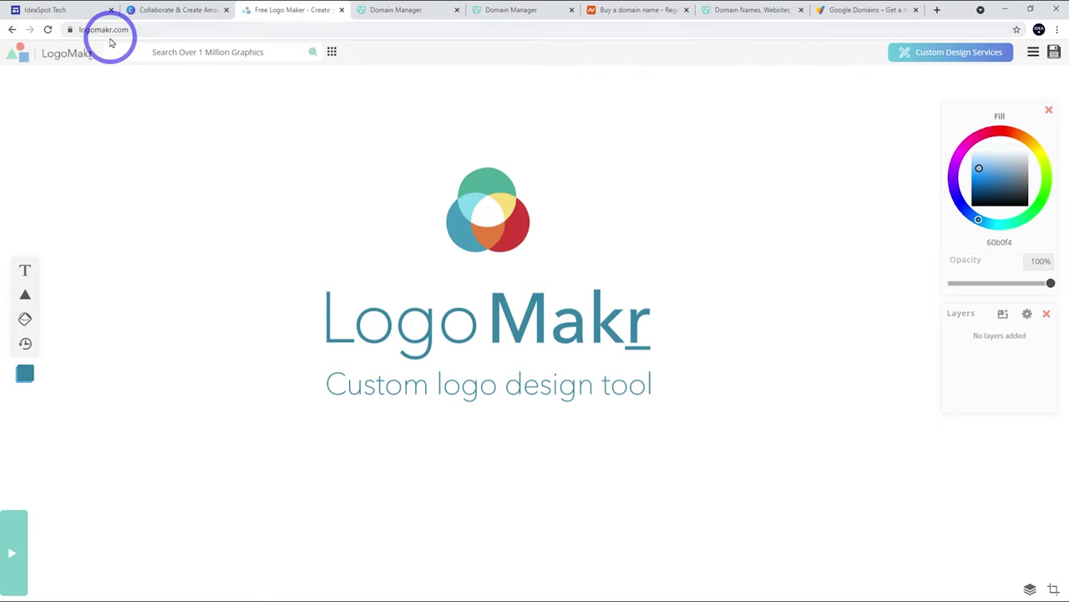
{"action": "left_click", "coordinate": [513, 225]}
{"action": "left_click", "coordinate": [500, 217]}
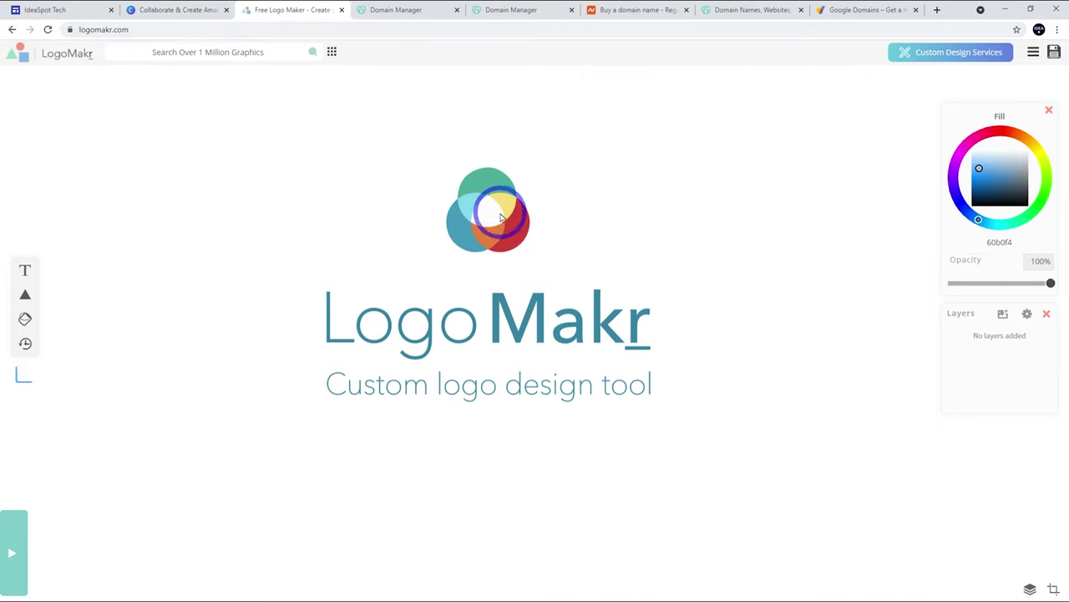
{"action": "left_click", "coordinate": [48, 8]}
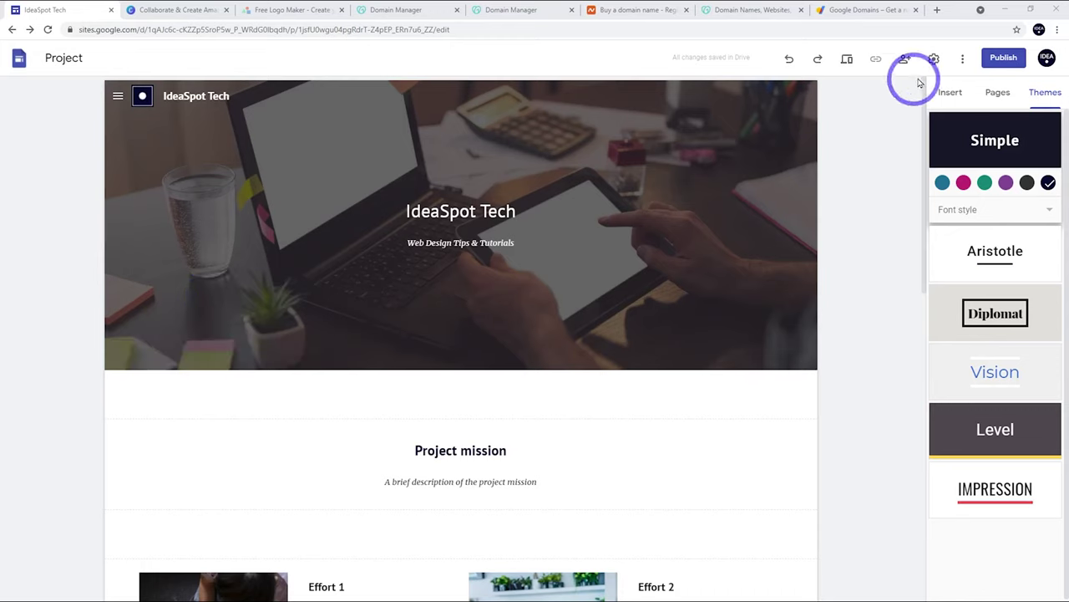
Publish the site at the web address ideaspot-tech and view the published page
{"action": "left_click", "coordinate": [1003, 58]}
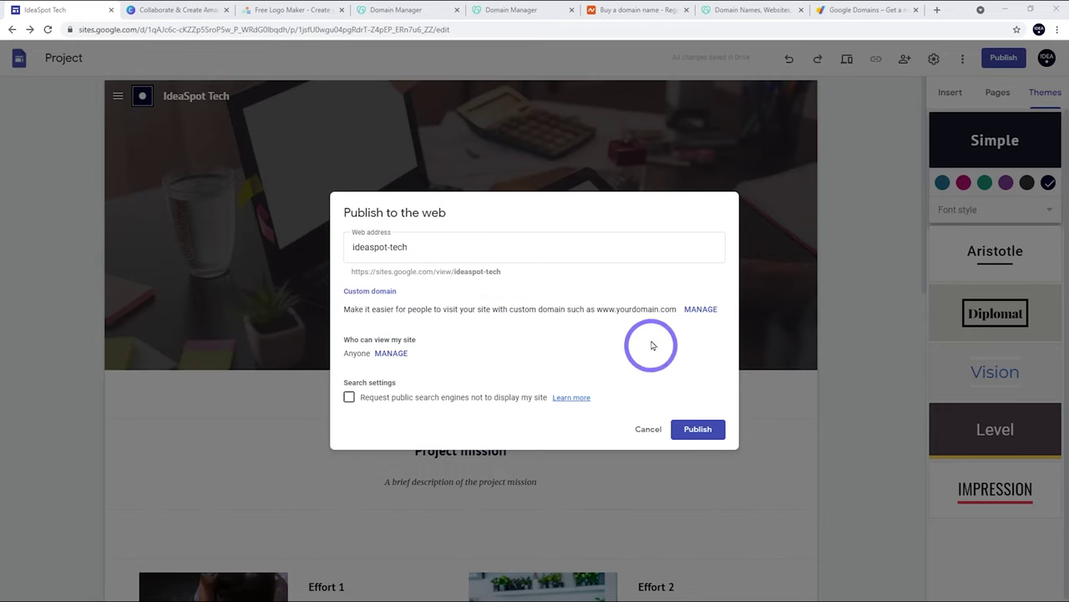
{"action": "left_click", "coordinate": [710, 431]}
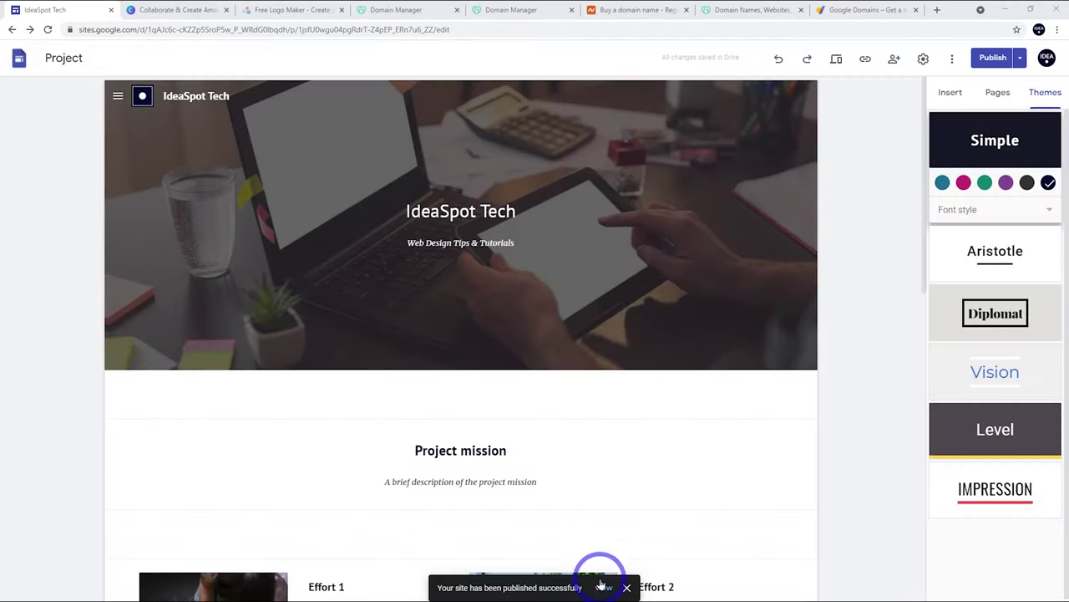
{"action": "left_click", "coordinate": [603, 586]}
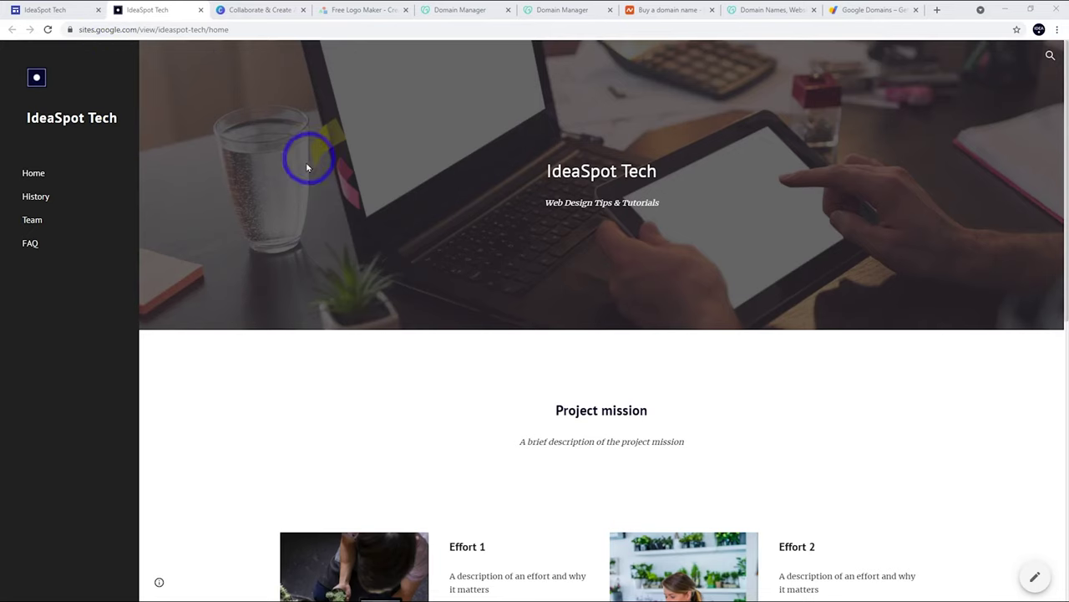
Return to the Google Sites editor and start the custom domain setup from the site's settings
{"action": "left_click", "coordinate": [57, 9]}
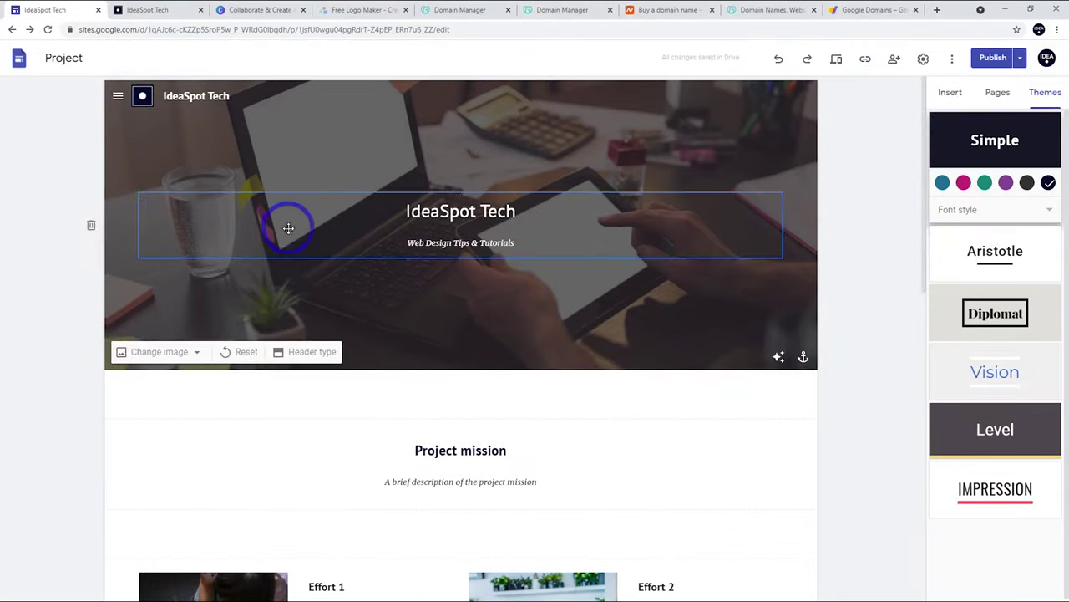
{"action": "left_click", "coordinate": [923, 61]}
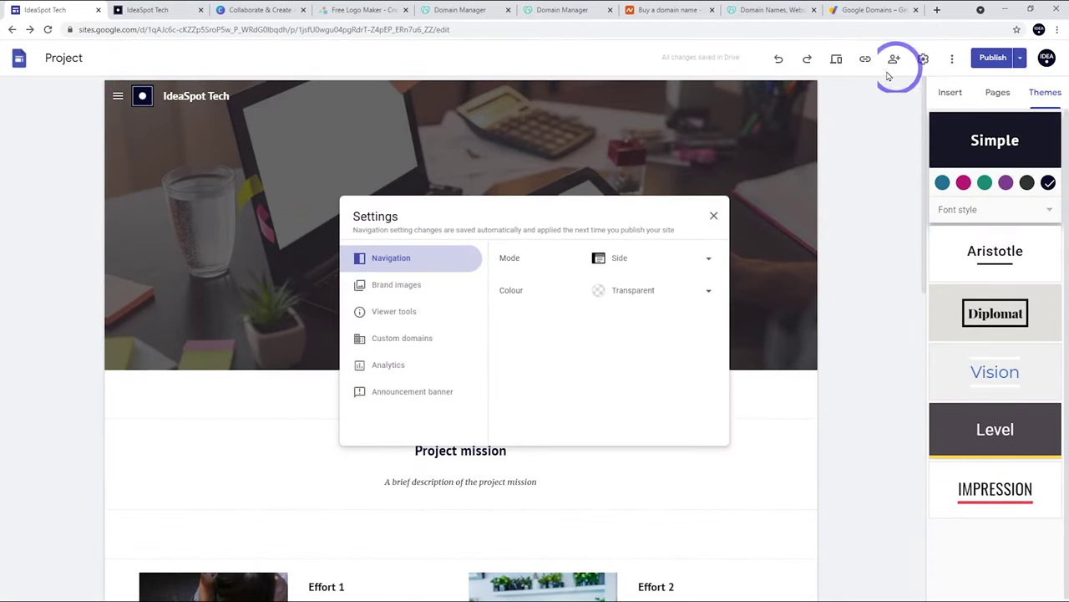
{"action": "left_click", "coordinate": [392, 337]}
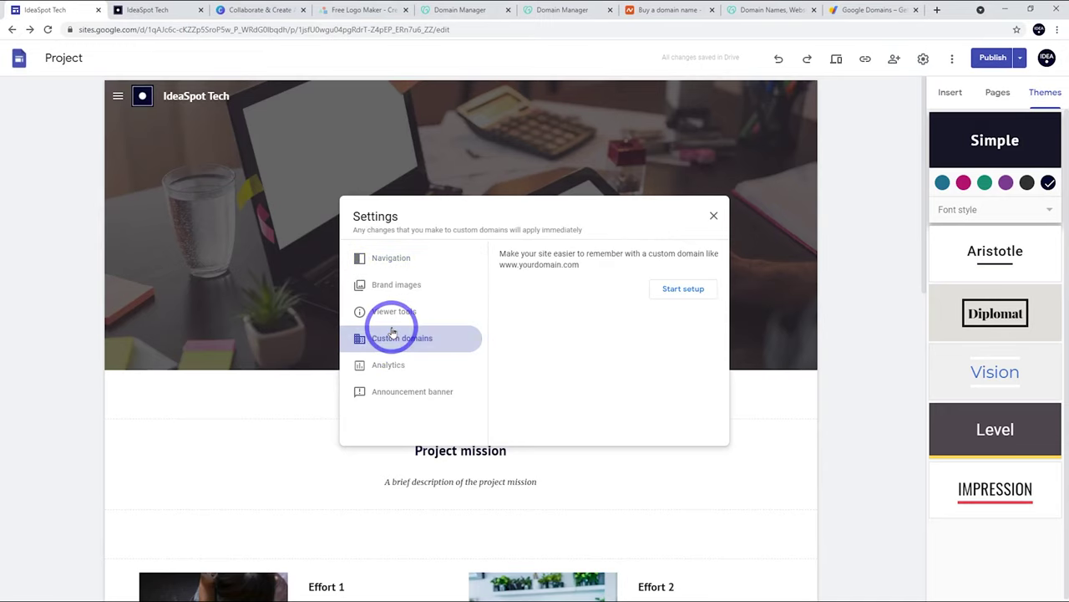
{"action": "left_click", "coordinate": [684, 290]}
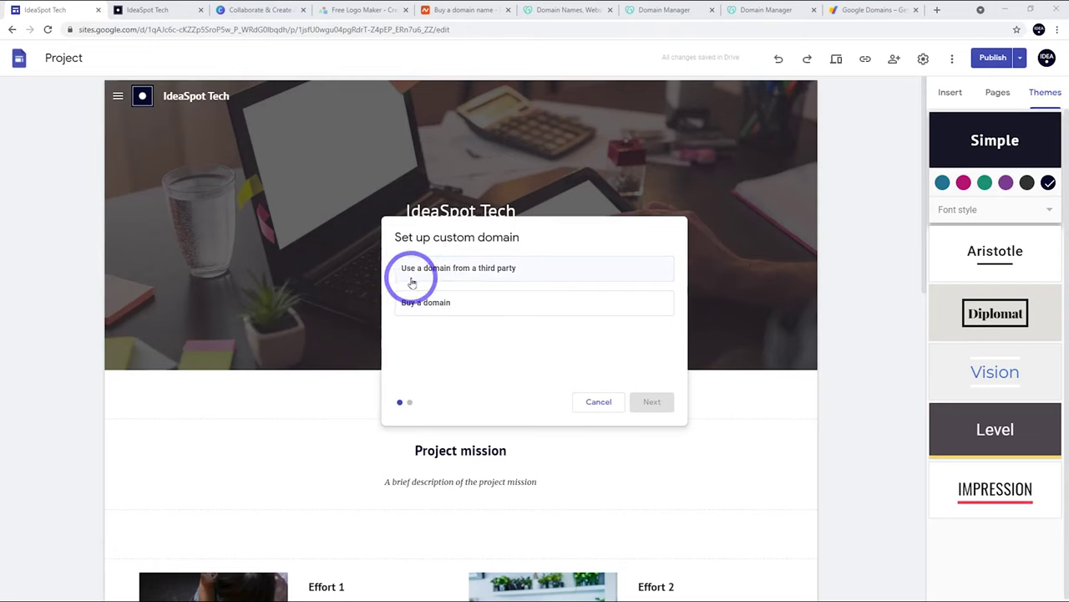
Look at the Namecheap and GoDaddy websites as domain registrars, and return to the custom domain setup
{"action": "left_click", "coordinate": [457, 11]}
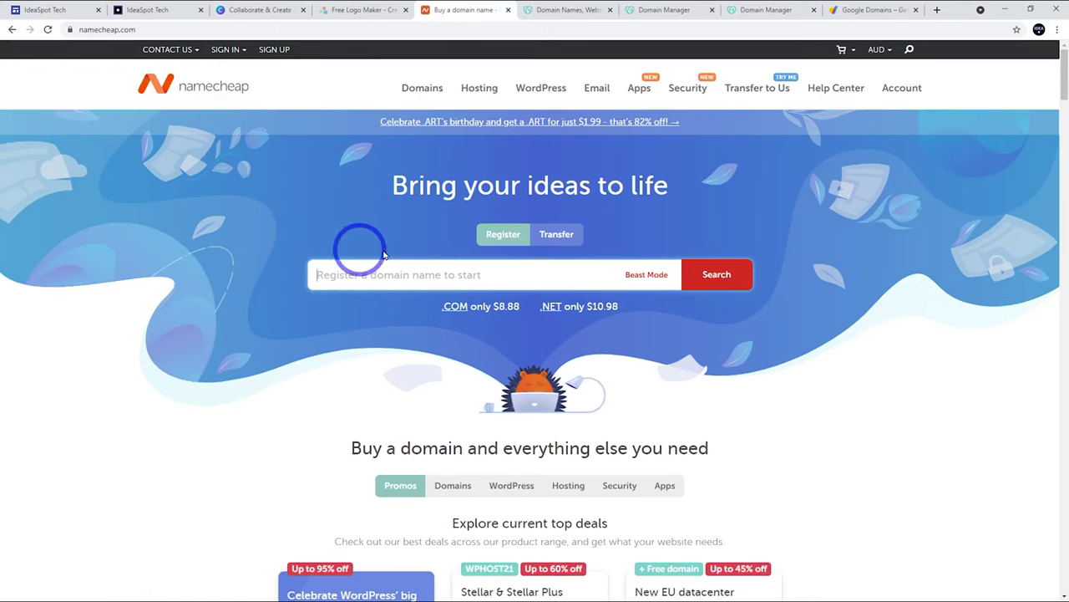
{"action": "left_click", "coordinate": [568, 11]}
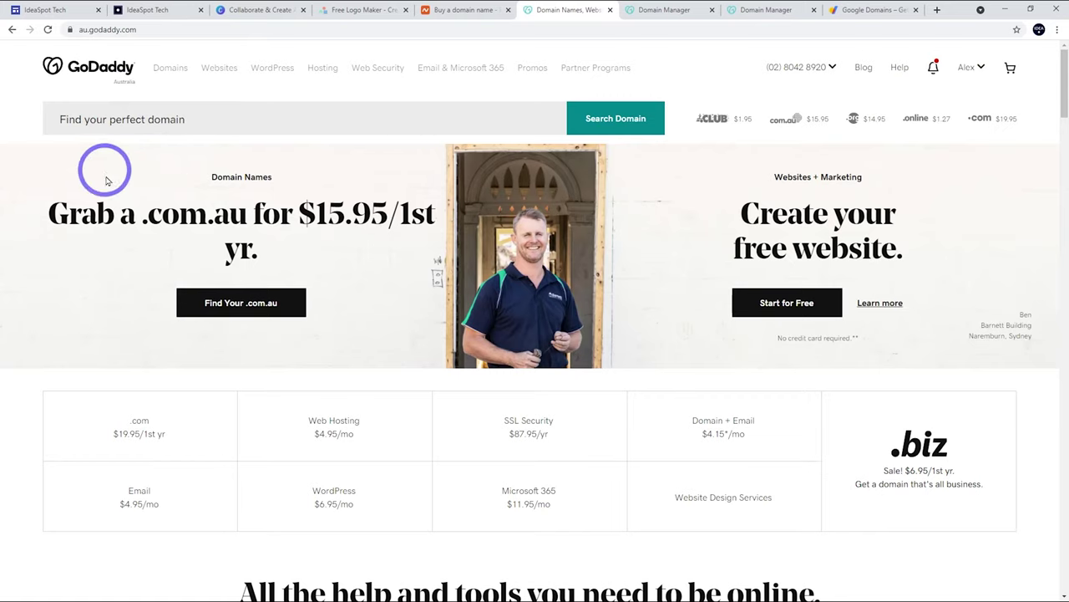
{"action": "left_click", "coordinate": [49, 11]}
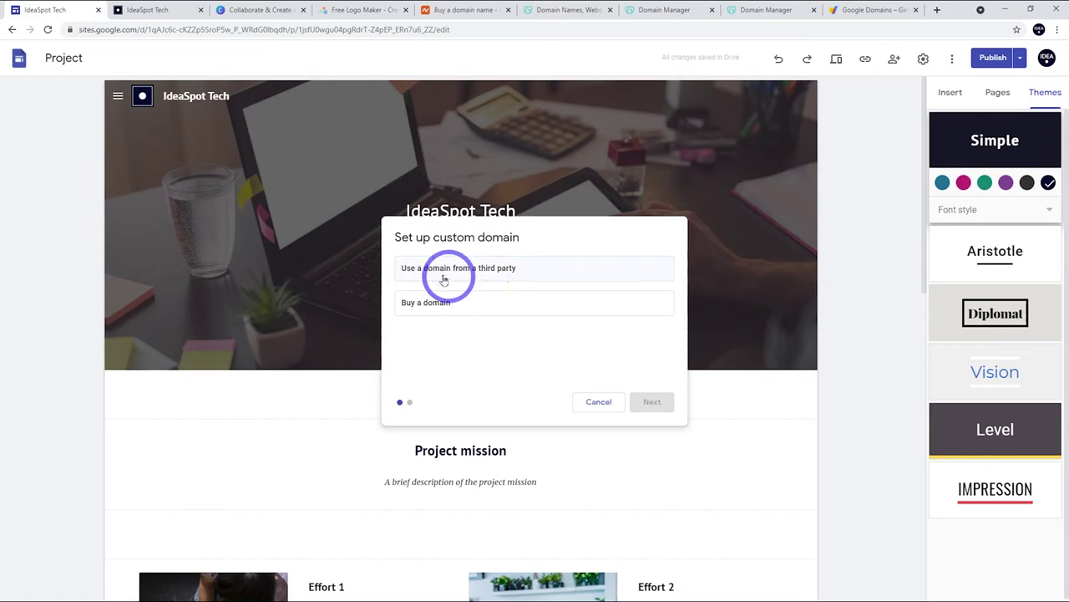
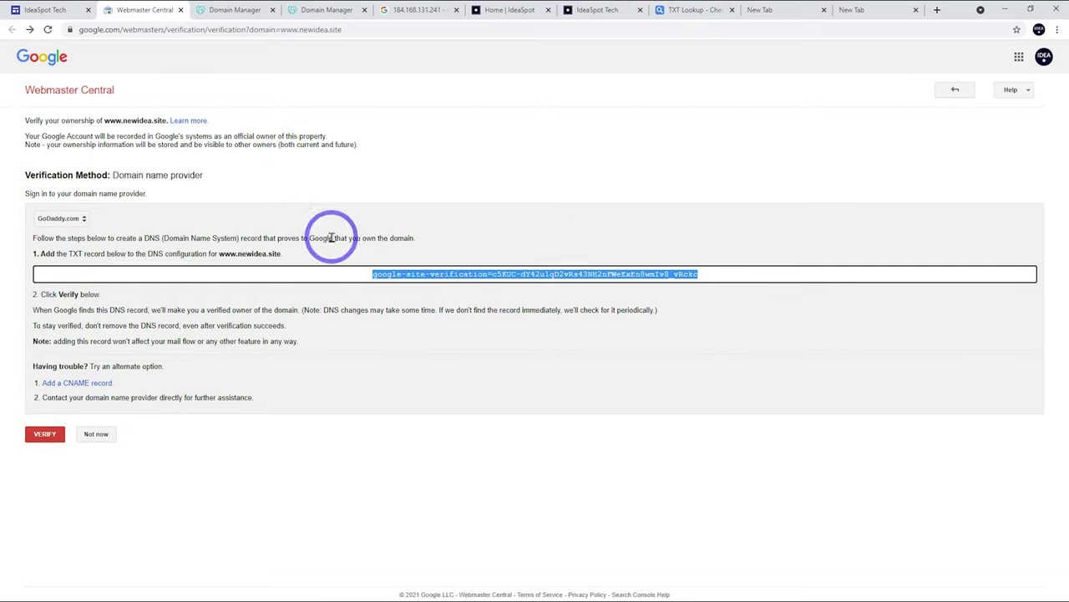
Switch to GoDaddy's Domain Manager and open the DNS management page for newidea.site
{"action": "left_click", "coordinate": [236, 10]}
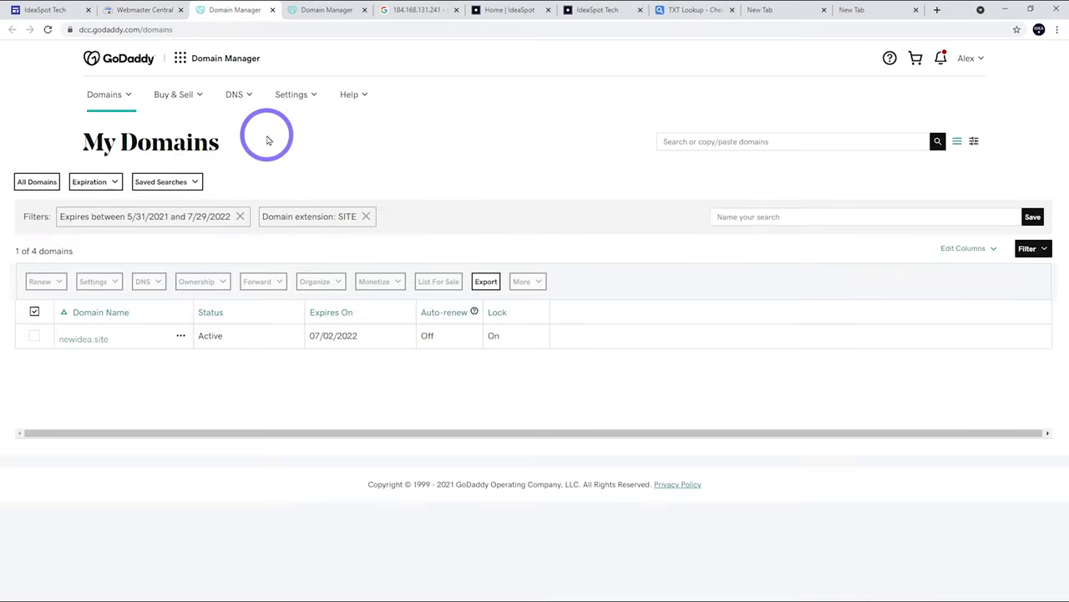
{"action": "left_click", "coordinate": [180, 336]}
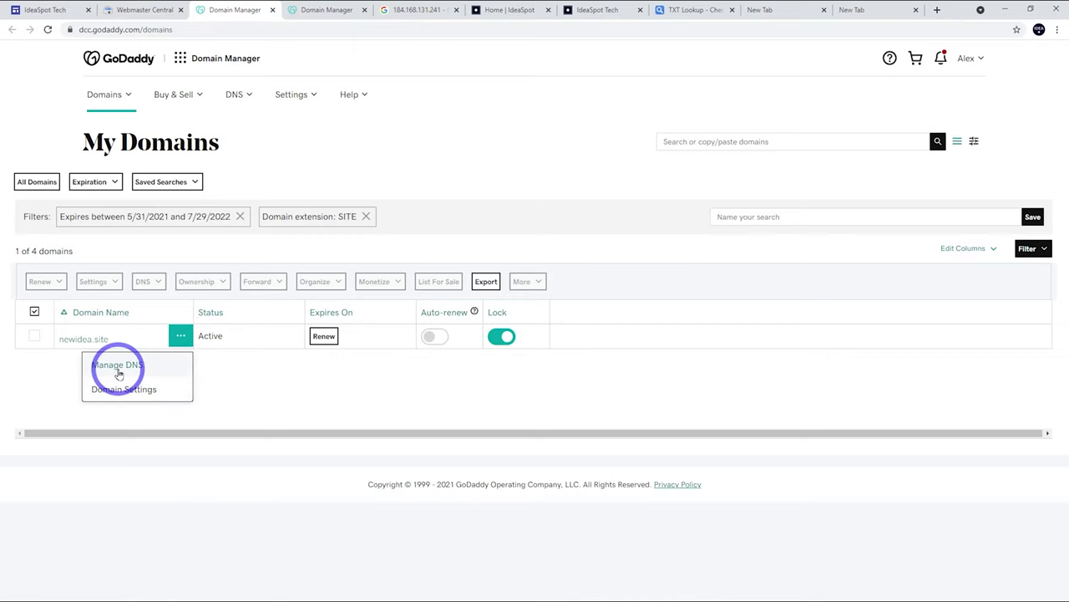
{"action": "left_click", "coordinate": [321, 9]}
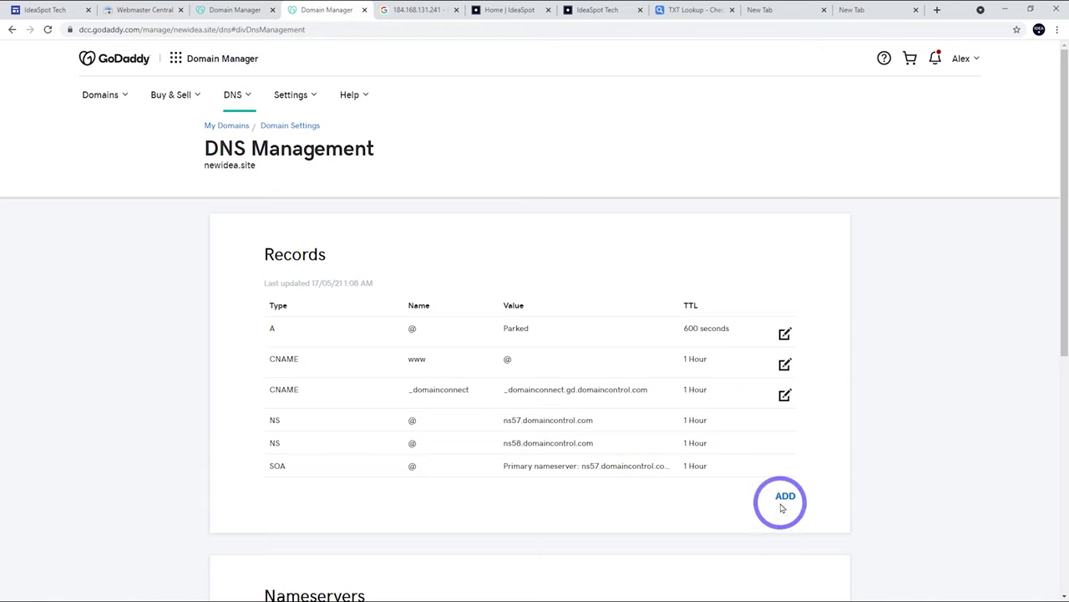
Start a new TXT record for newidea.site and paste the Google site verification token as its value
{"action": "left_click", "coordinate": [783, 501]}
{"action": "scroll", "coordinate": [320, 430], "scroll_direction": "down", "scroll_amount": 2}
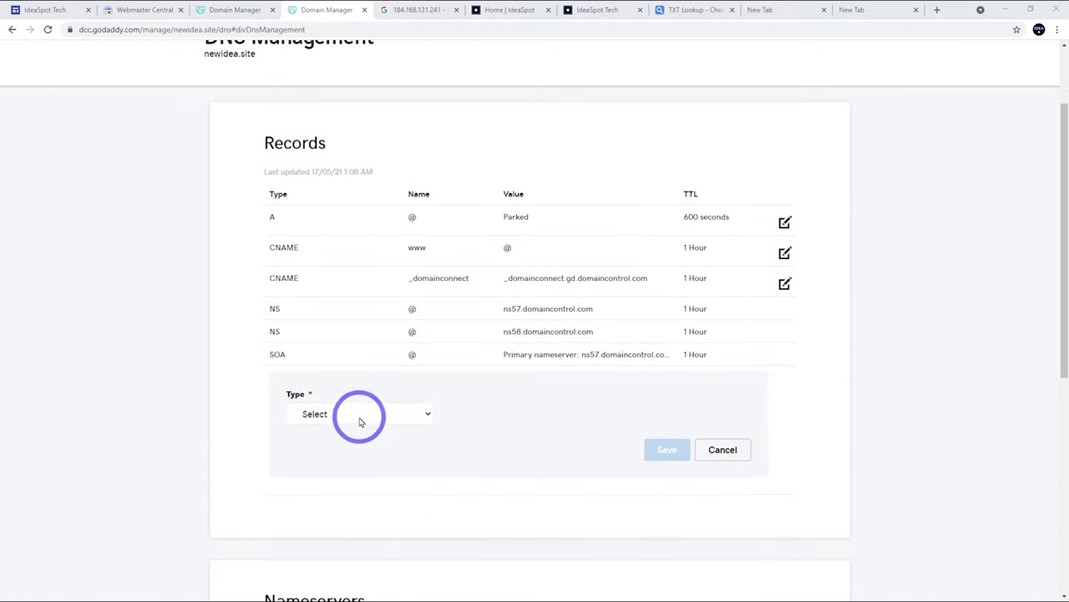
{"action": "left_click", "coordinate": [360, 418]}
{"action": "left_click", "coordinate": [311, 501]}
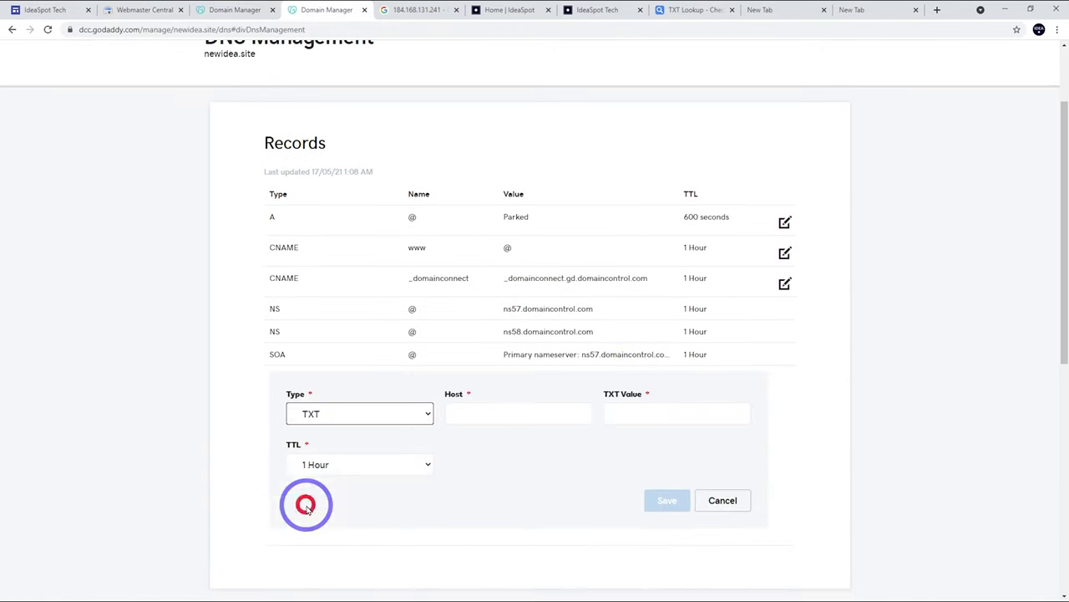
{"action": "left_click", "coordinate": [671, 413]}
{"action": "key", "text": "ctrl+v"}
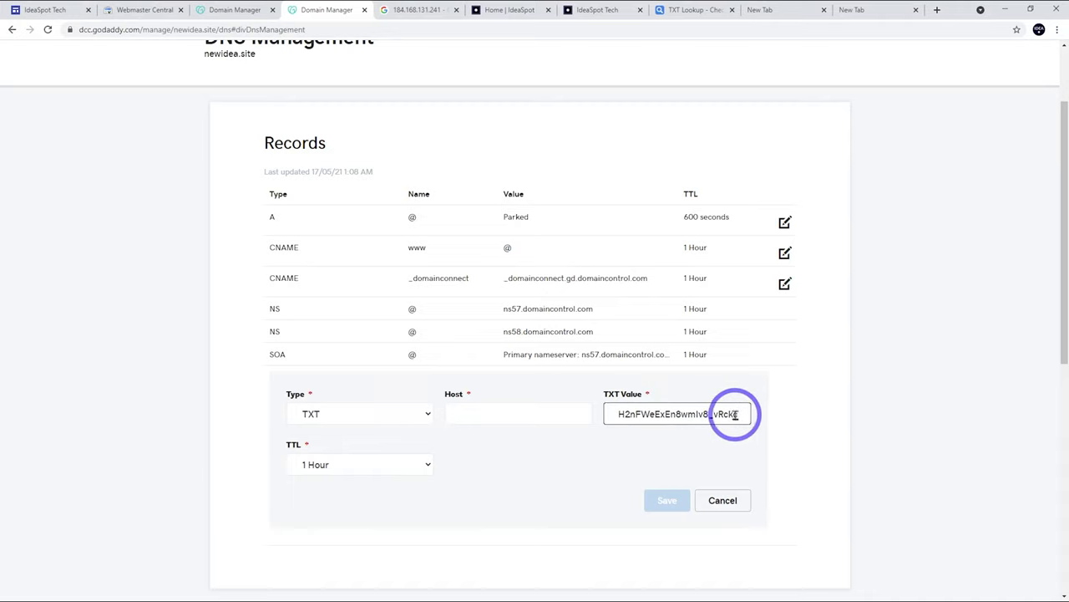
Compare the pasted TXT value with the Webmaster Central page, set the record's host to @ and save the record
{"action": "left_click_drag", "start_coordinate": [735, 413], "coordinate": [513, 415]}
{"action": "left_click", "coordinate": [140, 10]}
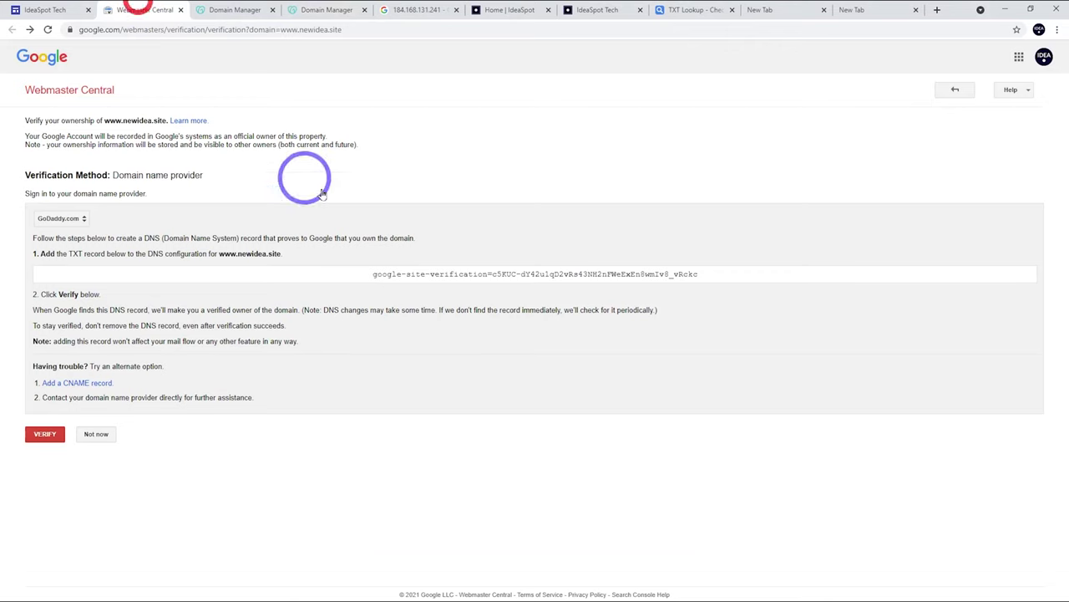
{"action": "left_click", "coordinate": [405, 272]}
{"action": "left_click", "coordinate": [318, 10]}
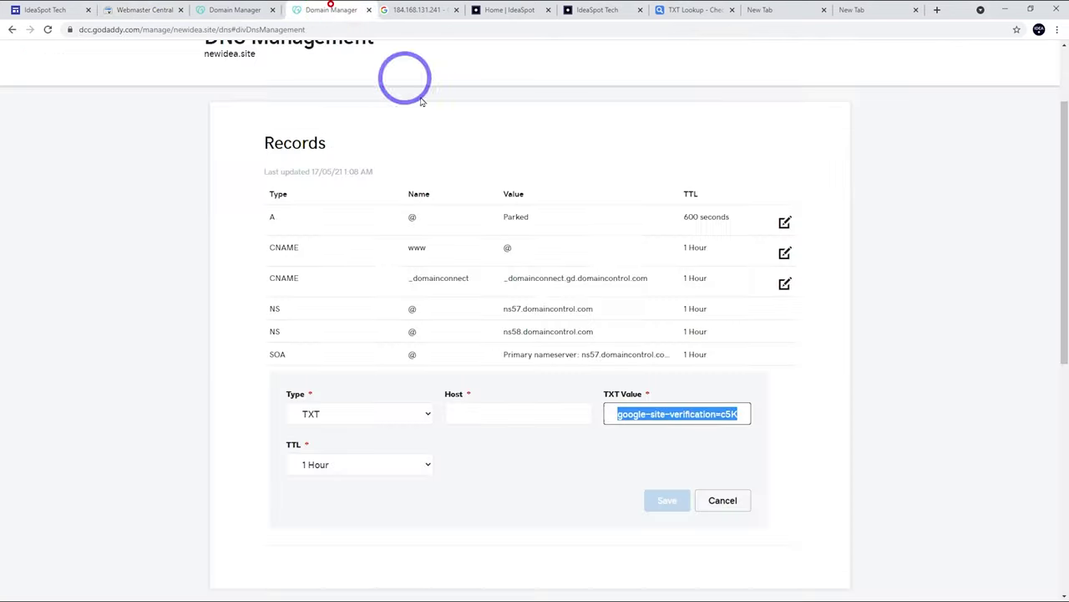
{"action": "left_click", "coordinate": [493, 412]}
{"action": "type", "text": "@"}
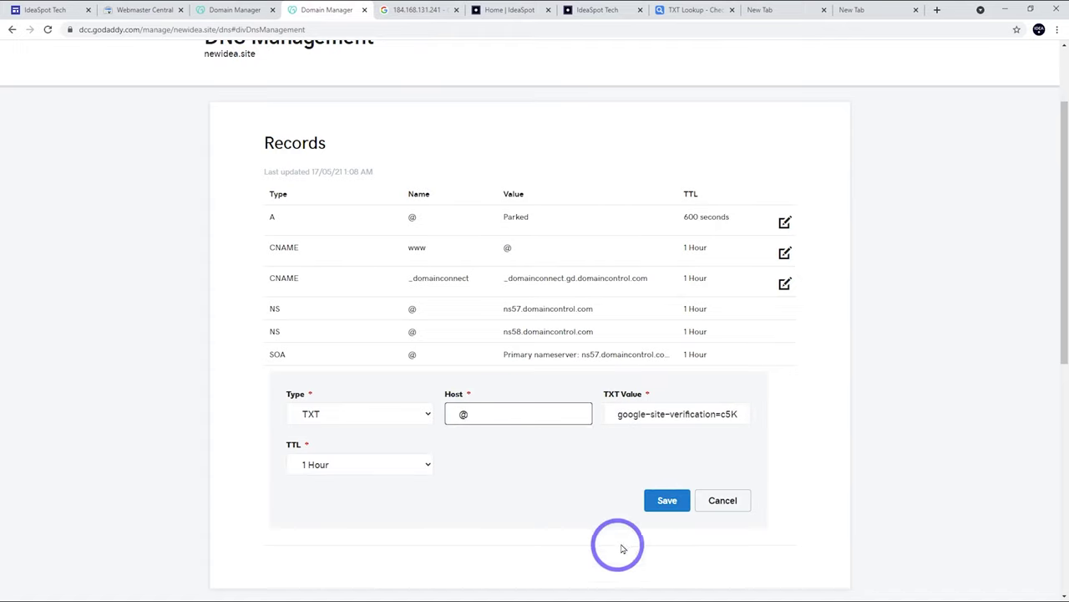
{"action": "left_click", "coordinate": [664, 500]}
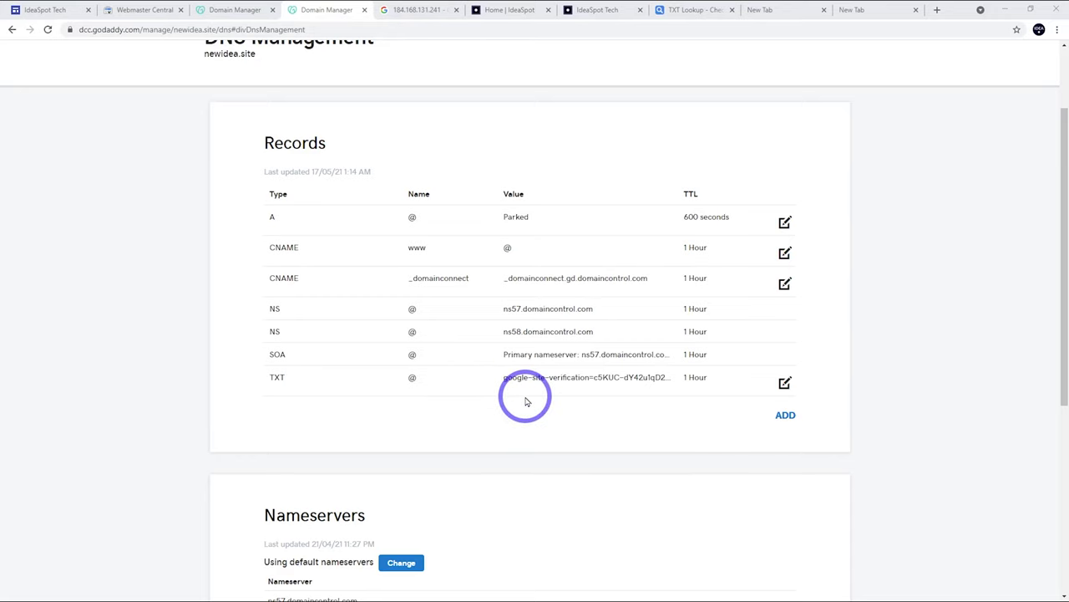
{"action": "key", "text": "ctrl+shift+Tab"}
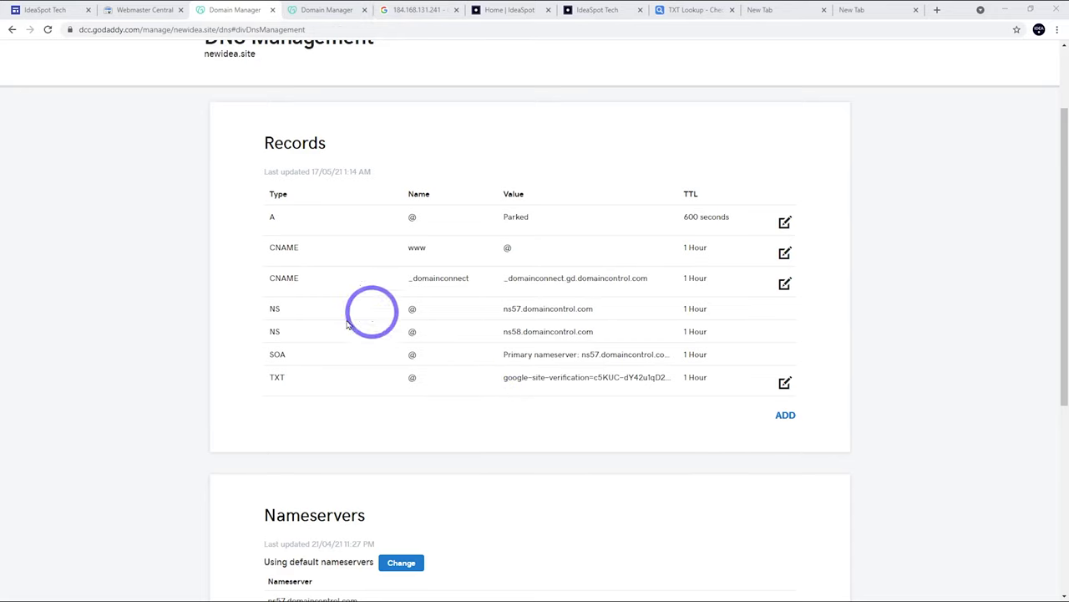
{"action": "left_click", "coordinate": [136, 8]}
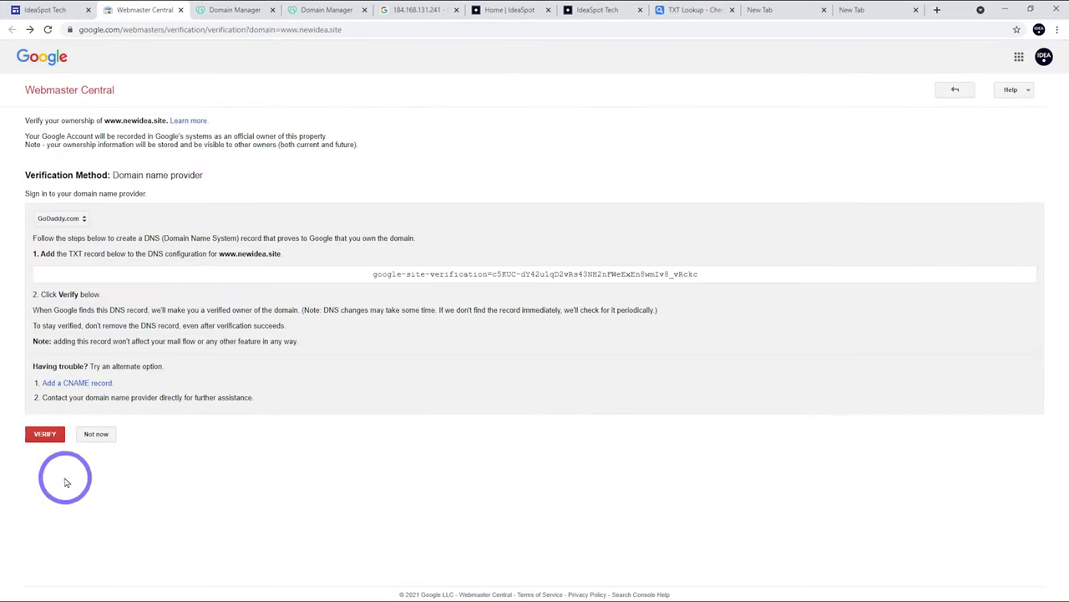
{"action": "left_click", "coordinate": [44, 441]}
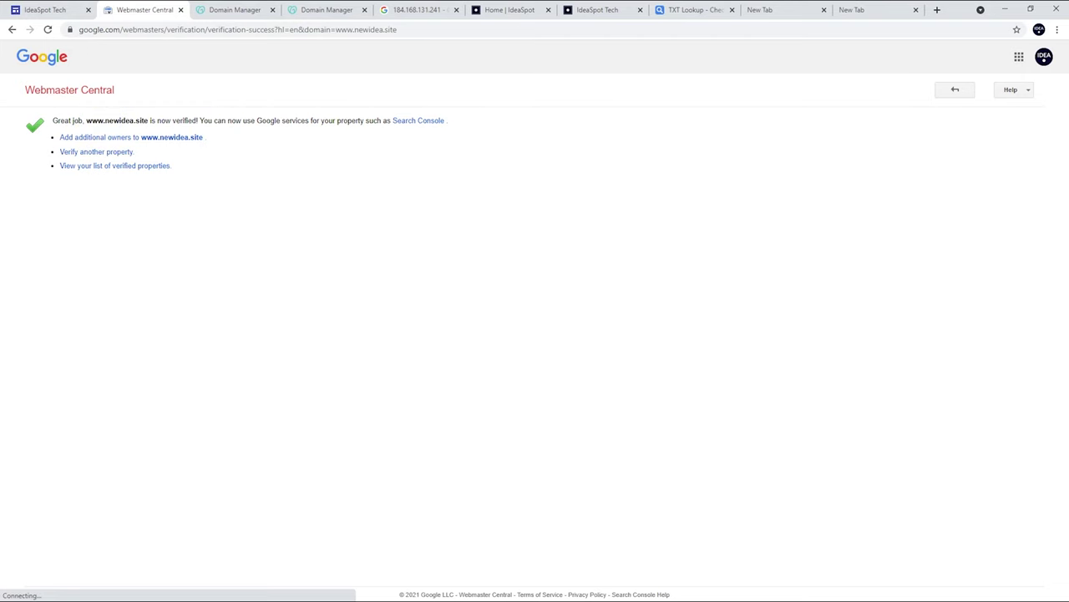
Set up a third-party custom domain for the Google Sites site with www and newidea.site, and proceed to the registrar instructions
{"action": "key", "text": "ctrl+shift+Tab"}
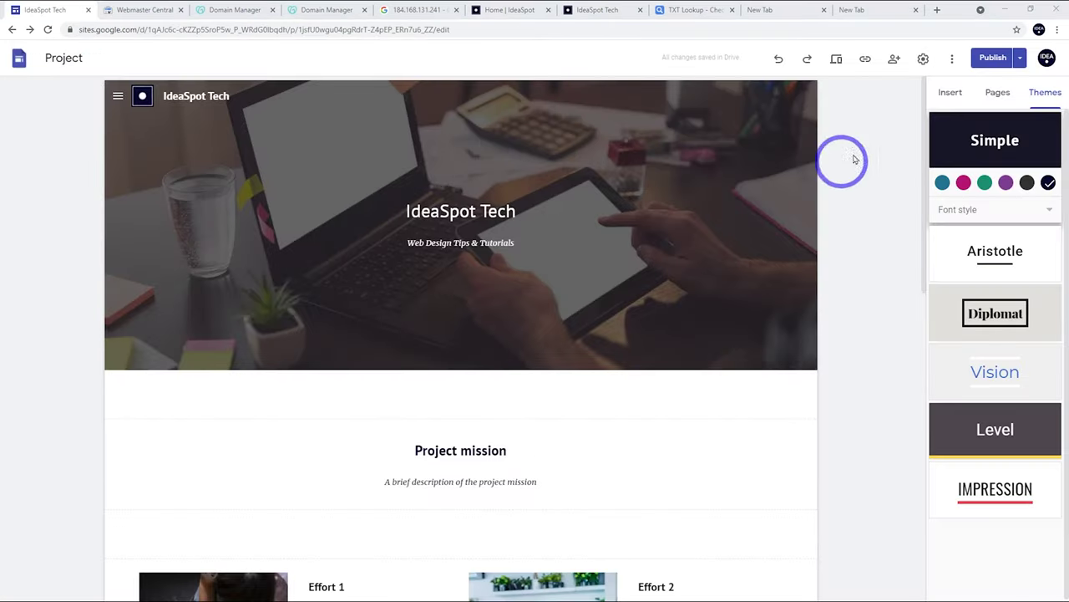
{"action": "left_click", "coordinate": [923, 59]}
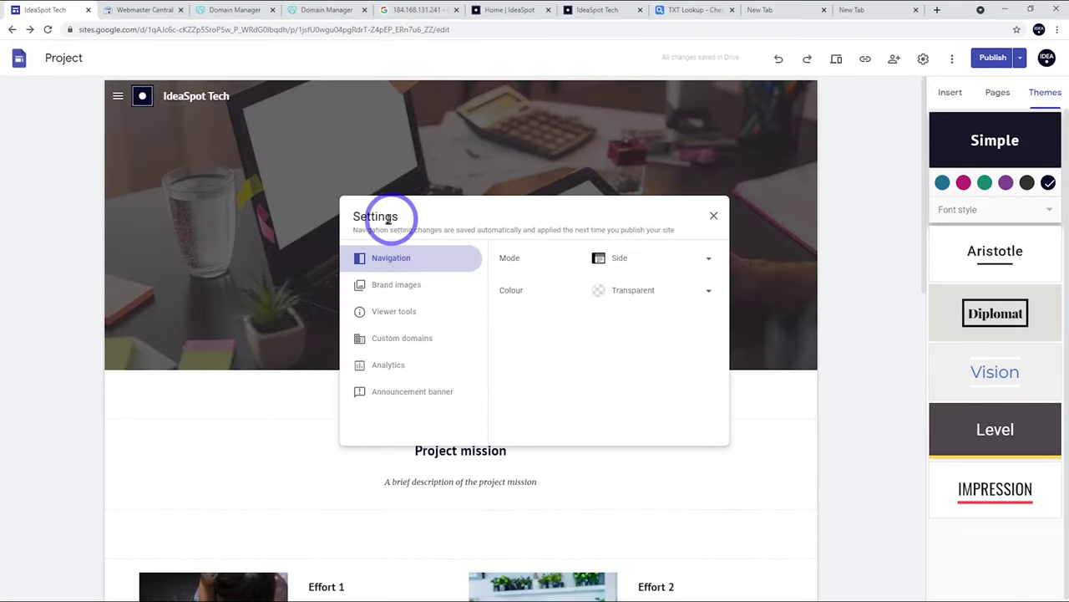
{"action": "left_click", "coordinate": [402, 337]}
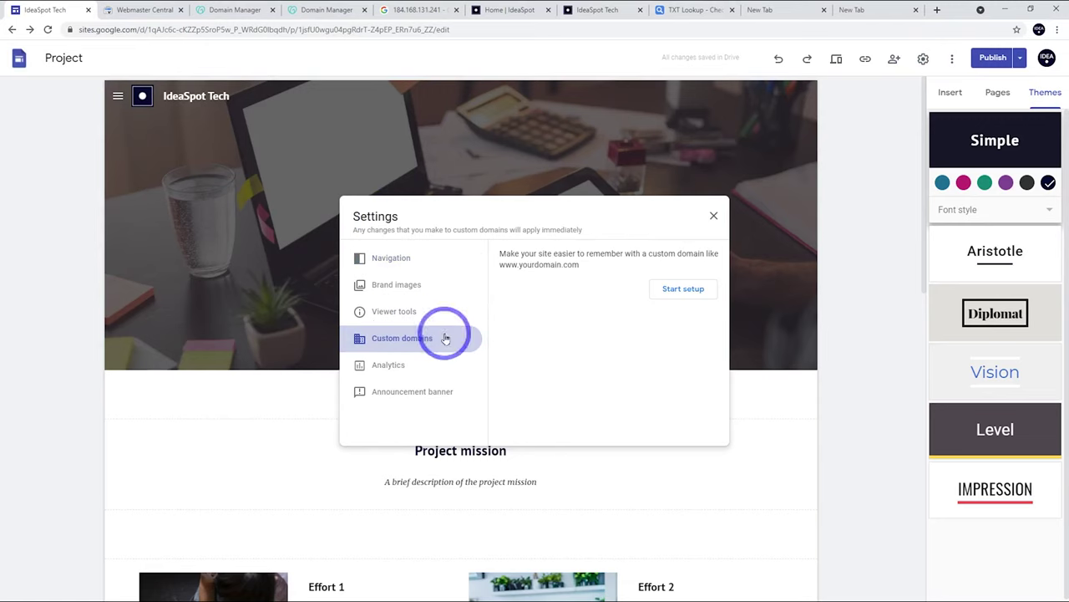
{"action": "left_click", "coordinate": [674, 288]}
{"action": "left_click", "coordinate": [438, 269]}
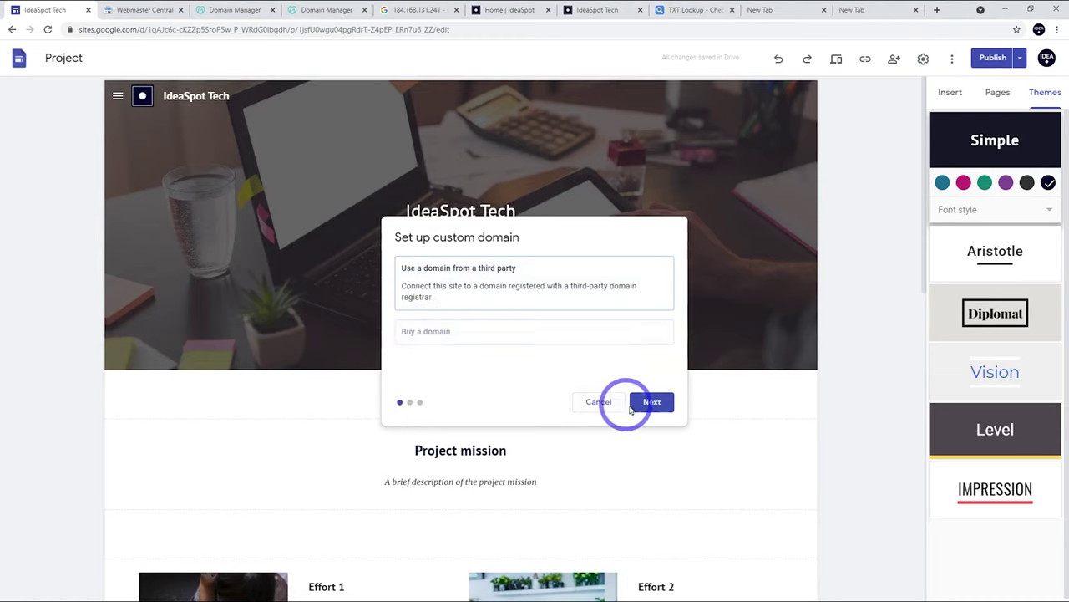
{"action": "left_click", "coordinate": [647, 404]}
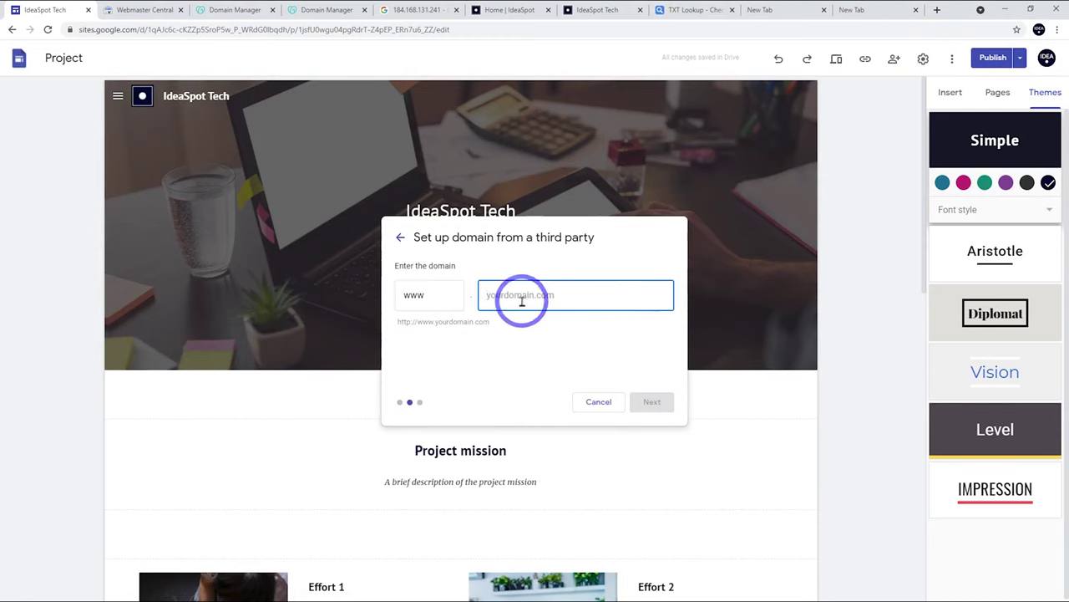
{"action": "left_click", "coordinate": [544, 373]}
{"action": "left_click", "coordinate": [516, 293]}
{"action": "type", "text": "newidea.site"}
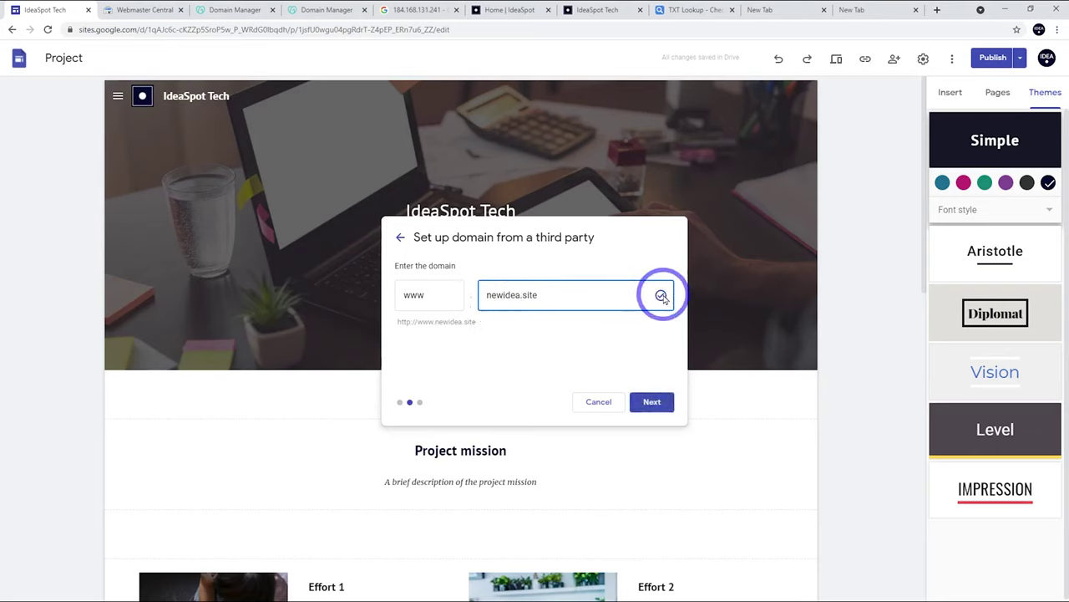
{"action": "left_click", "coordinate": [652, 402]}
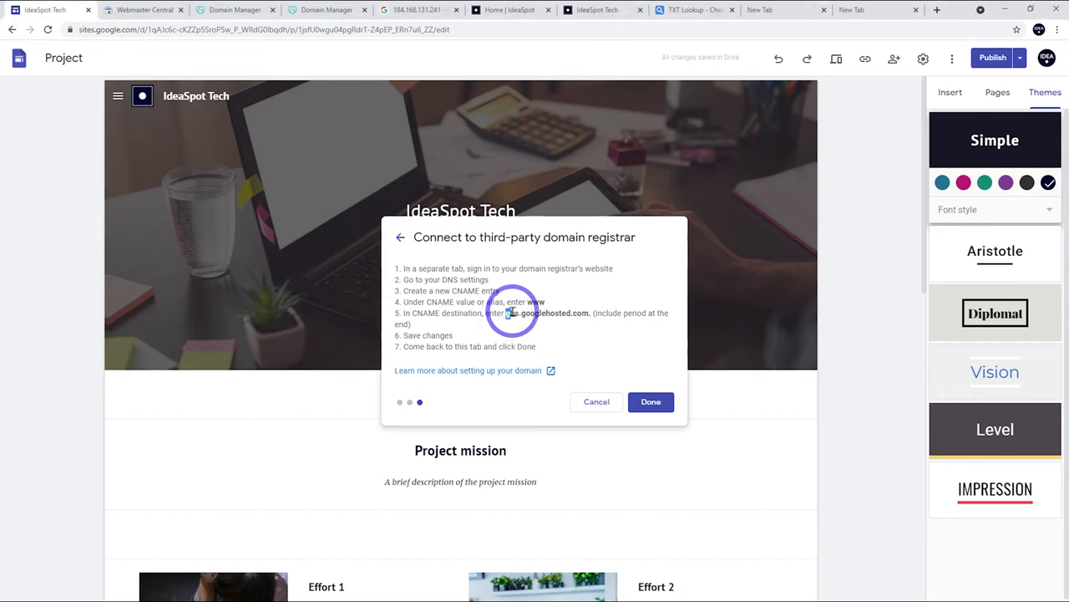
Copy the CNAME destination ghs.googlehosted.com from the setup instructions and switch to GoDaddy's DNS records for newidea.site
{"action": "left_click_drag", "start_coordinate": [519, 314], "coordinate": [583, 315]}
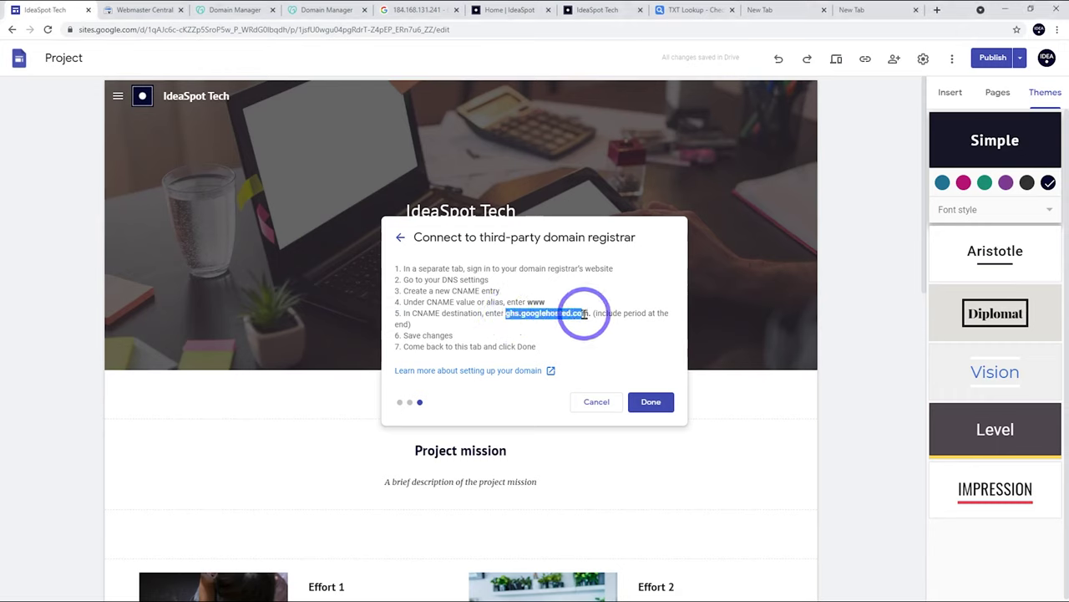
{"action": "right_click", "coordinate": [589, 314]}
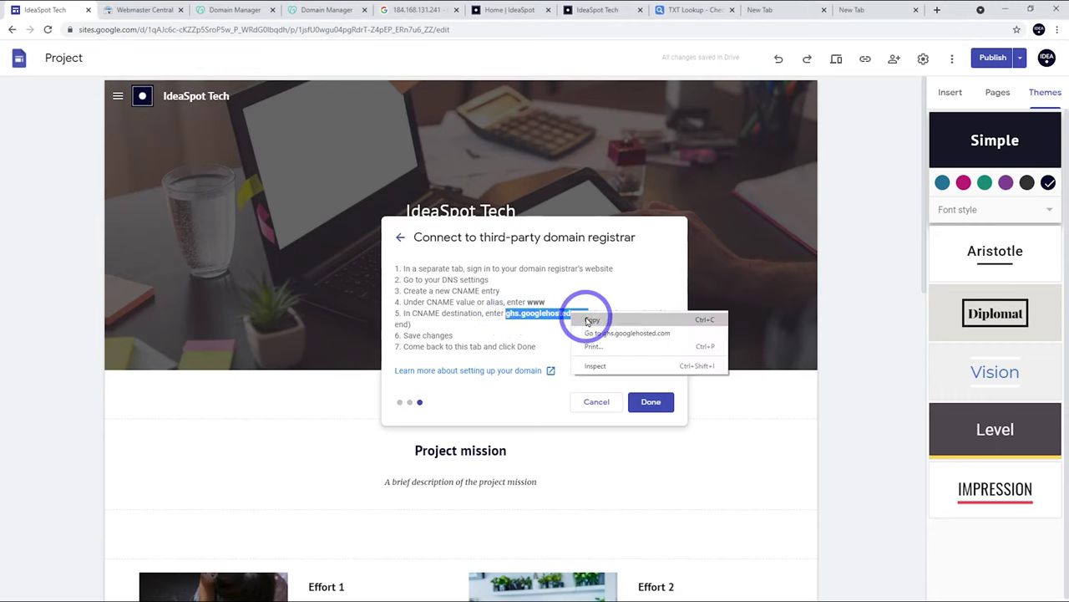
{"action": "left_click", "coordinate": [584, 316]}
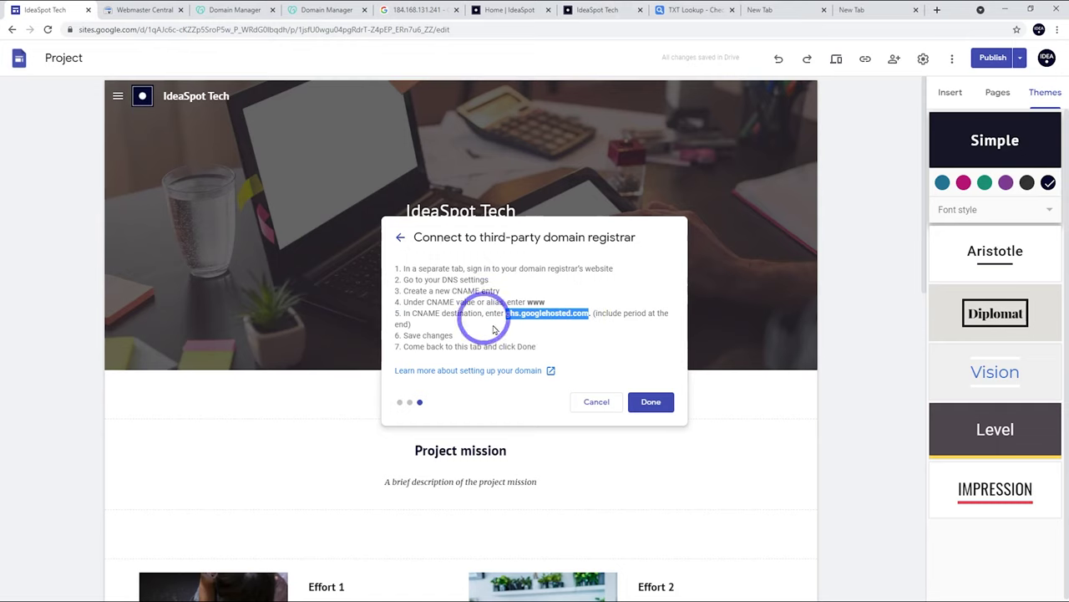
{"action": "left_click", "coordinate": [222, 10]}
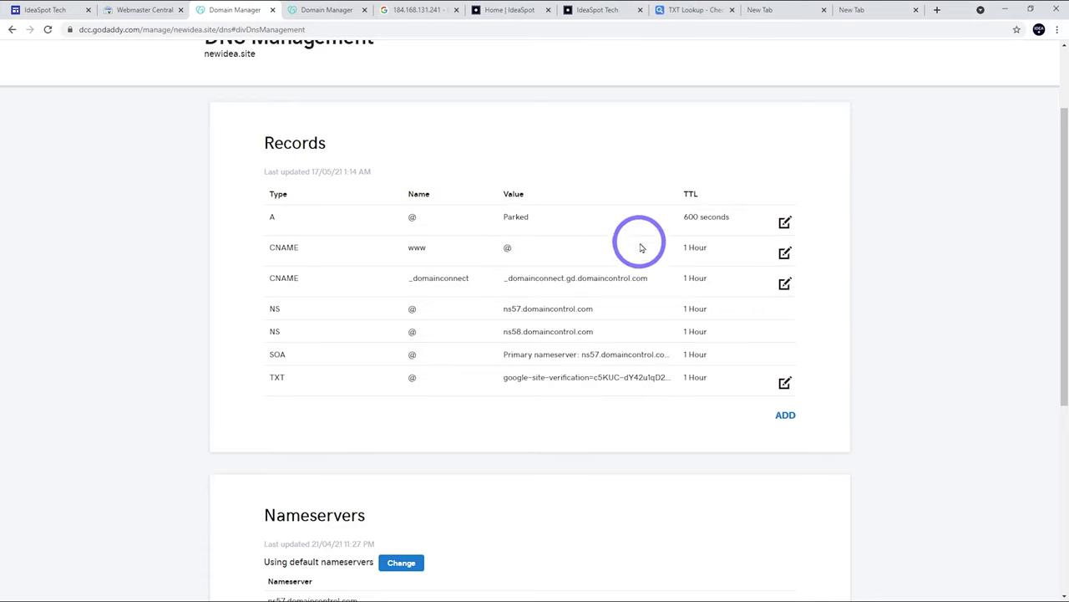
{"action": "left_click", "coordinate": [786, 418]}
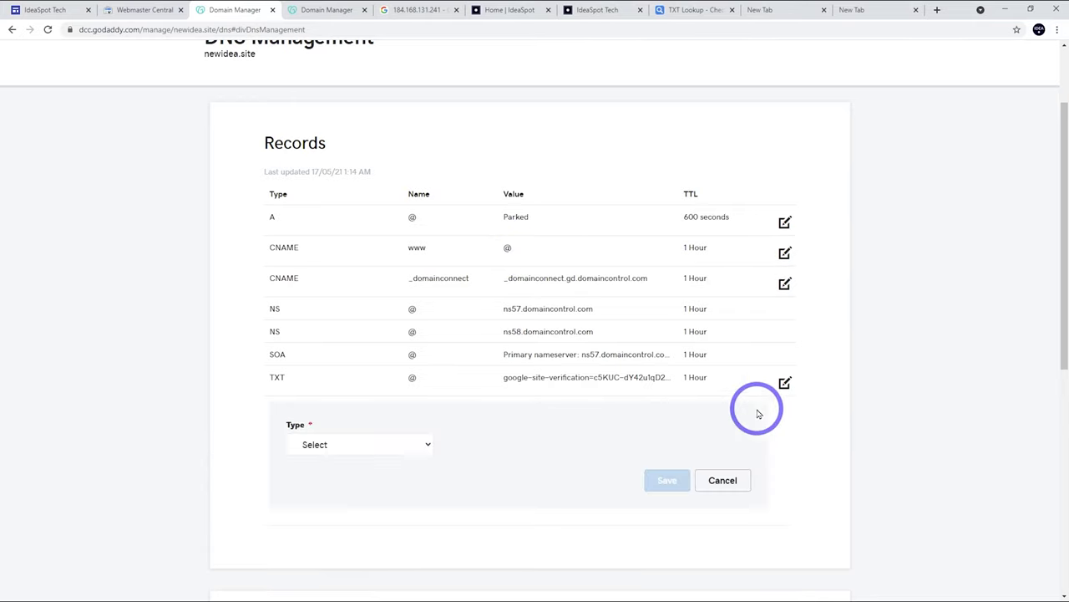
{"action": "left_click", "coordinate": [341, 448]}
{"action": "left_click", "coordinate": [319, 505]}
{"action": "left_click", "coordinate": [470, 443]}
{"action": "type", "text": "www"}
{"action": "left_click", "coordinate": [644, 449]}
{"action": "key", "text": "ctrl+v"}
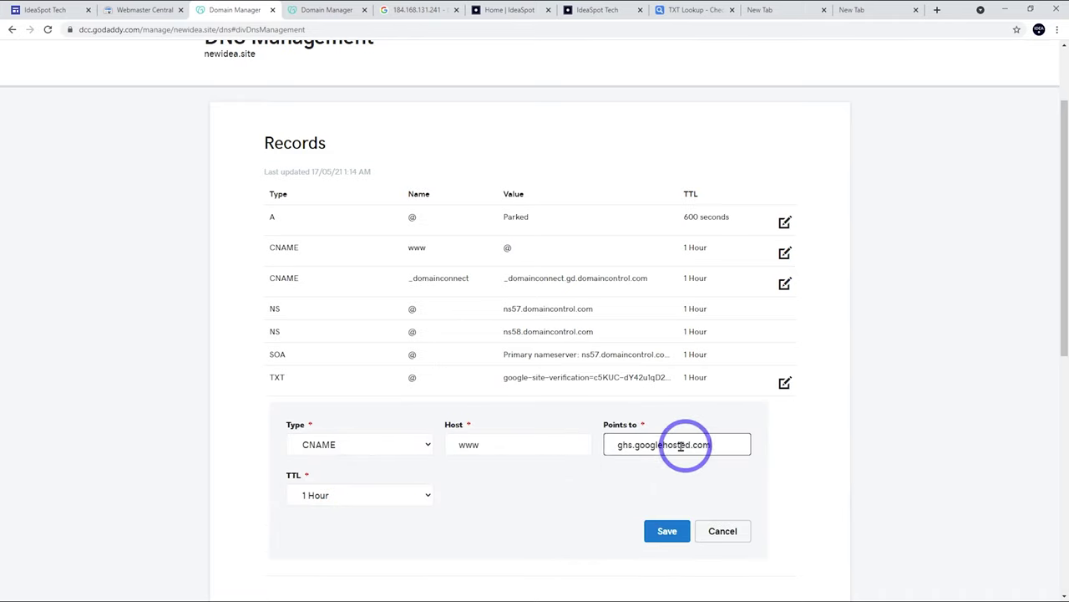
{"action": "left_click", "coordinate": [711, 532]}
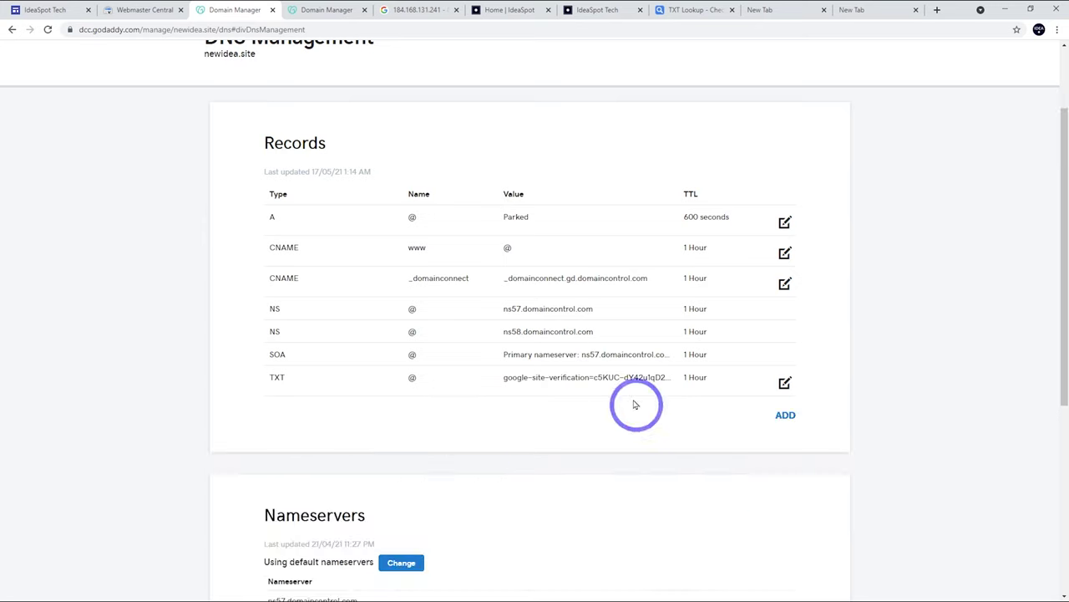
Point the www CNAME record to ghs.googlehosted.com, save it, and return to Google Sites to finish the third-party domain setup
{"action": "left_click", "coordinate": [785, 252]}
{"action": "double_click", "coordinate": [447, 305]}
{"action": "key", "text": "ctrl+v"}
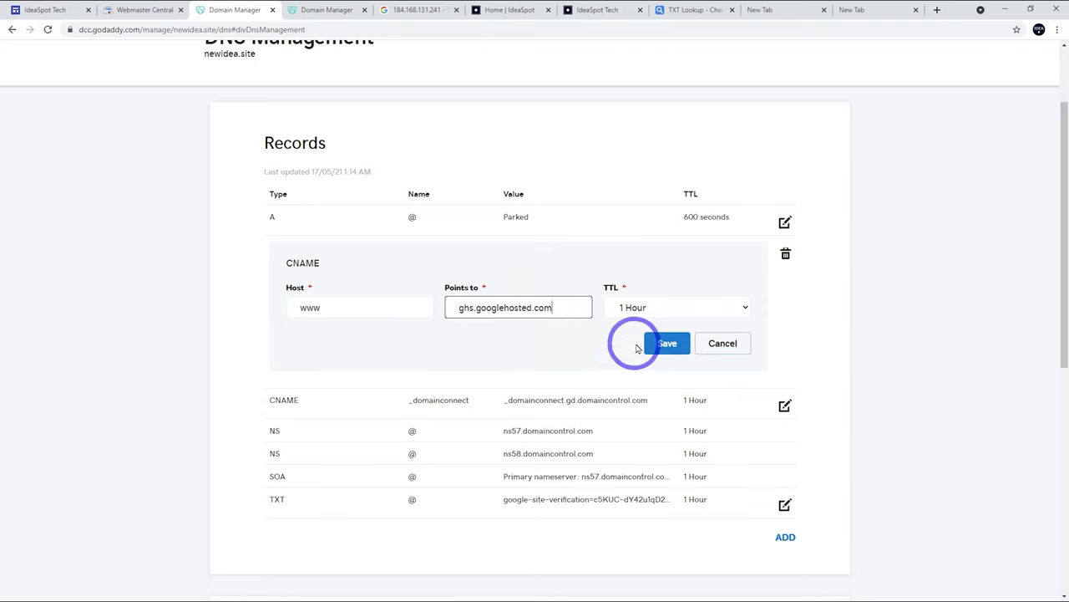
{"action": "left_click", "coordinate": [666, 344]}
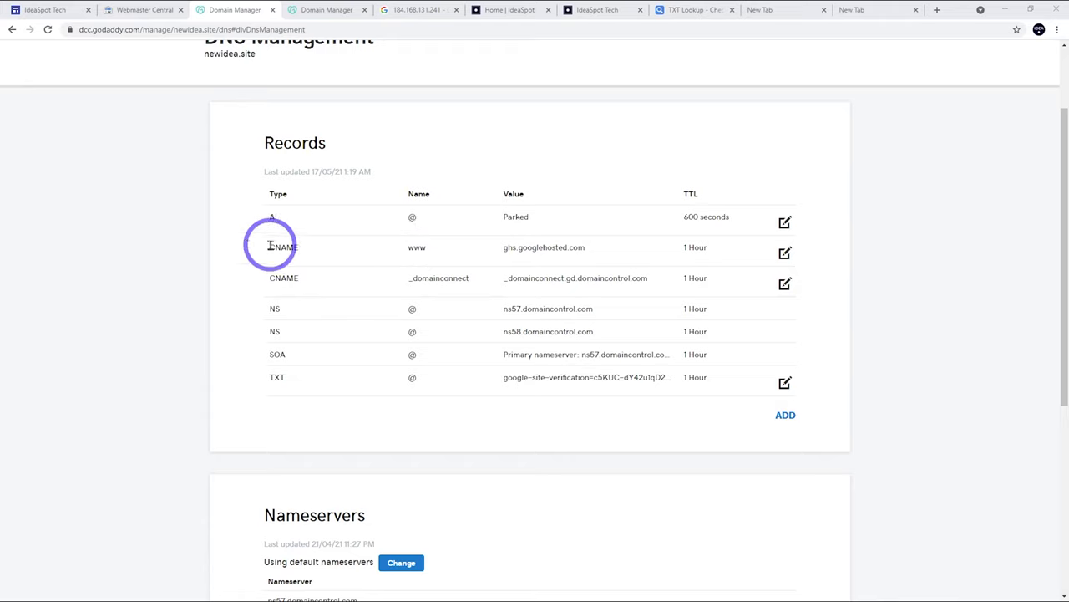
{"action": "left_click", "coordinate": [46, 10]}
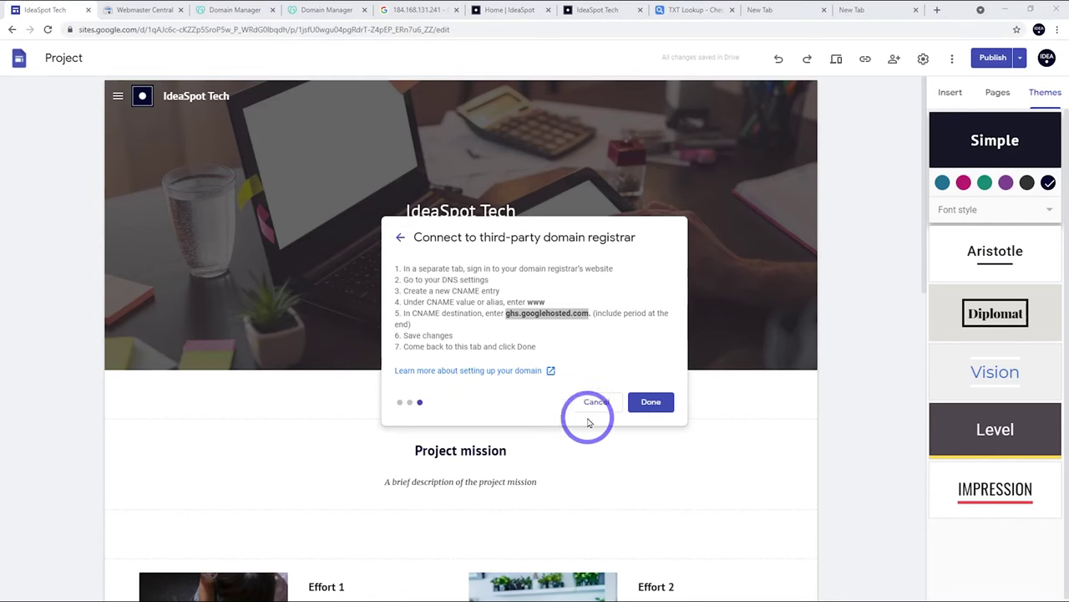
{"action": "left_click", "coordinate": [651, 402]}
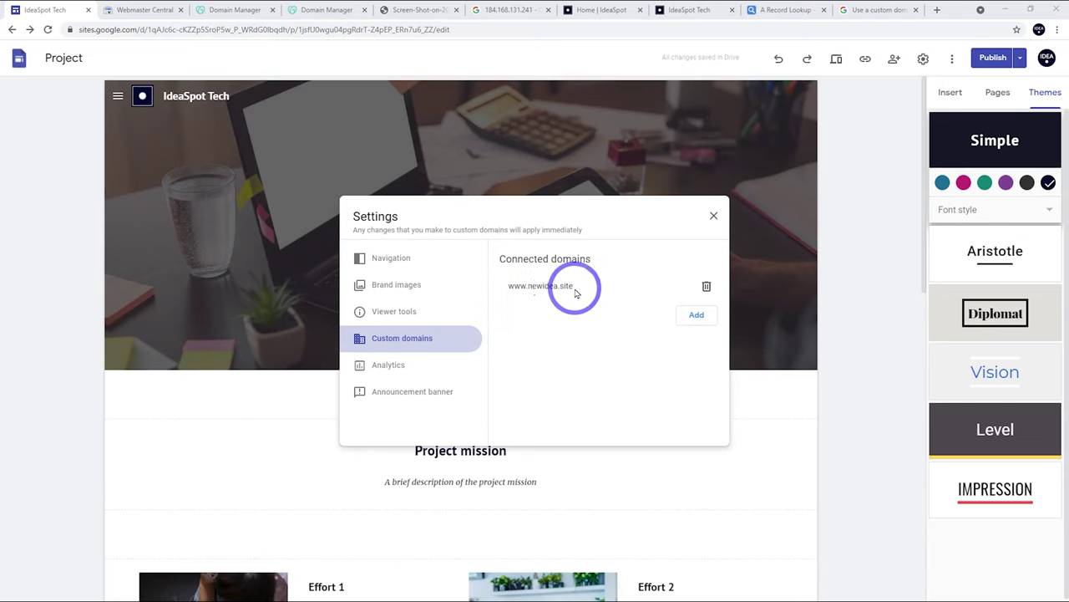
{"action": "left_click", "coordinate": [238, 10]}
{"action": "scroll", "coordinate": [681, 200], "scroll_direction": "down", "scroll_amount": 5}
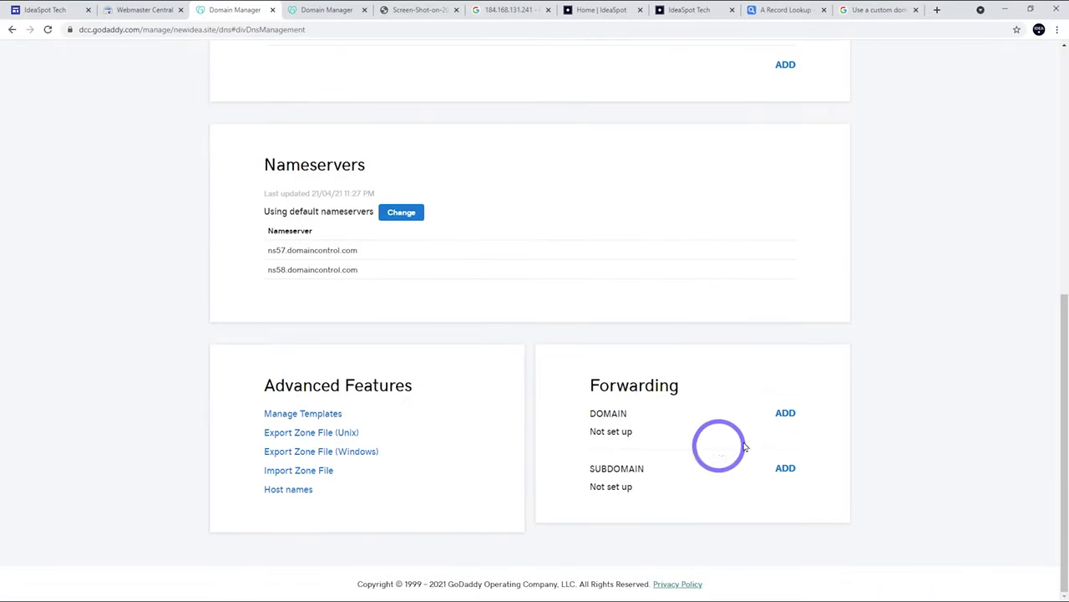
{"action": "left_click", "coordinate": [785, 413]}
{"action": "scroll", "coordinate": [786, 409], "scroll_direction": "down", "scroll_amount": 1}
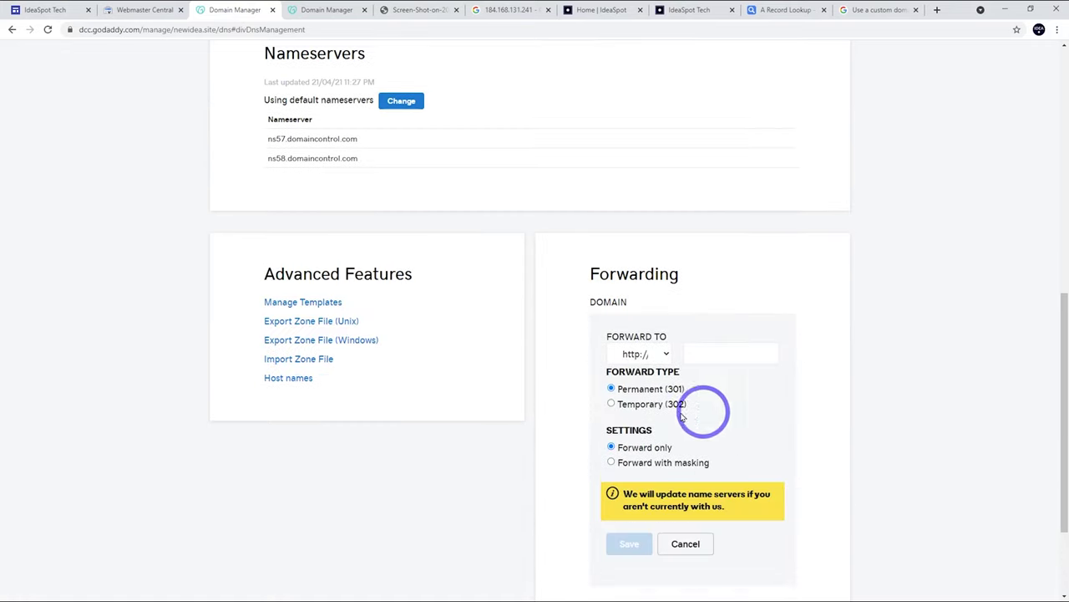
{"action": "left_click", "coordinate": [637, 354]}
{"action": "left_click", "coordinate": [634, 388]}
{"action": "left_click", "coordinate": [723, 354]}
{"action": "key", "text": "ctrl+v"}
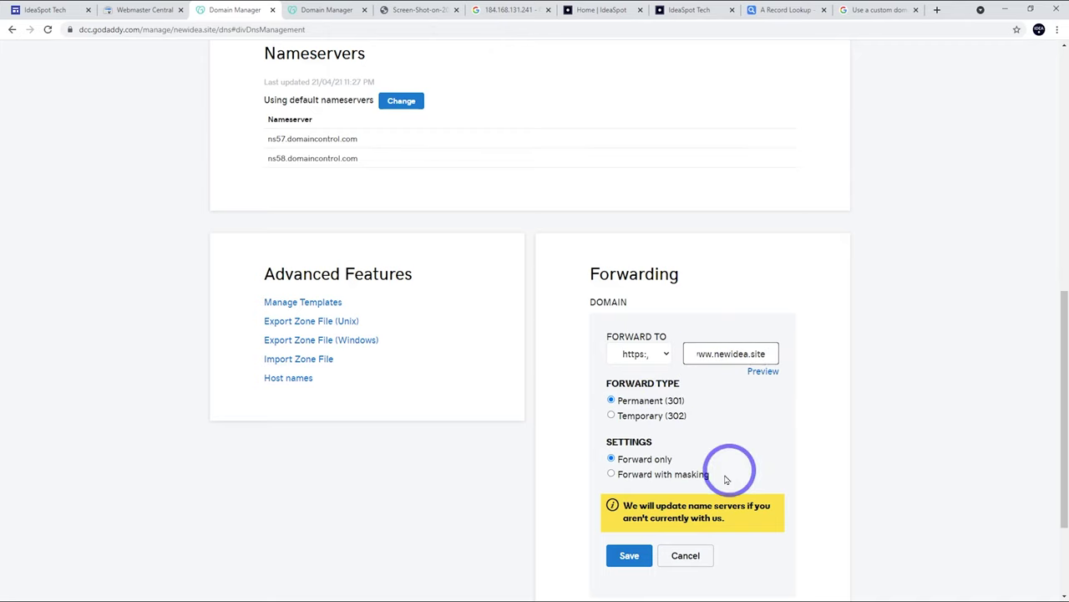
{"action": "left_click", "coordinate": [630, 558]}
{"action": "scroll", "coordinate": [546, 448], "scroll_direction": "down", "scroll_amount": 5}
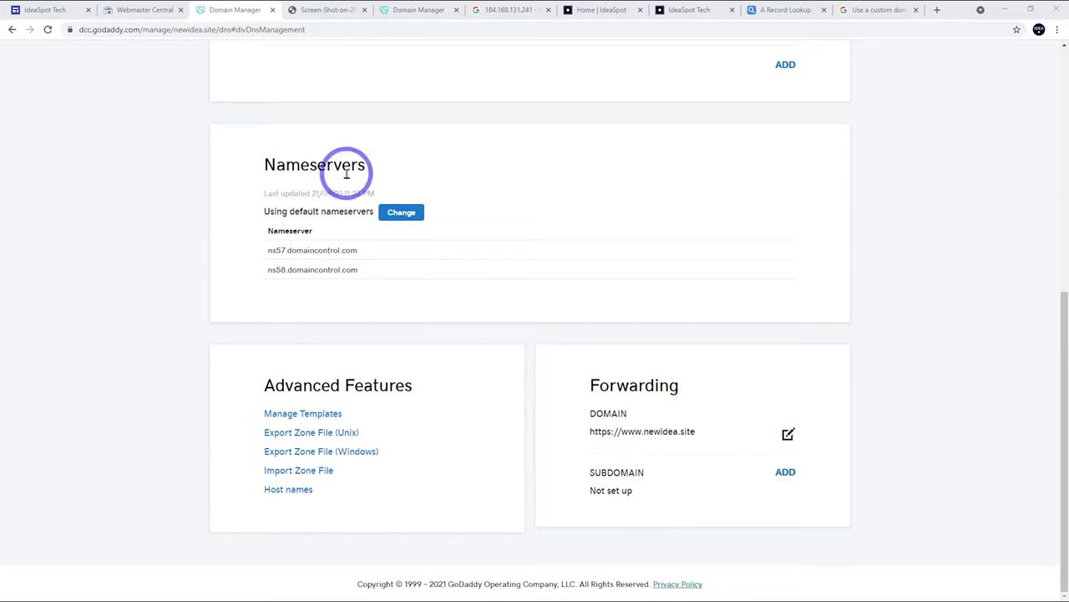
Load newidea.site in an incognito window to check the domain forwarding
{"action": "left_click", "coordinate": [322, 10]}
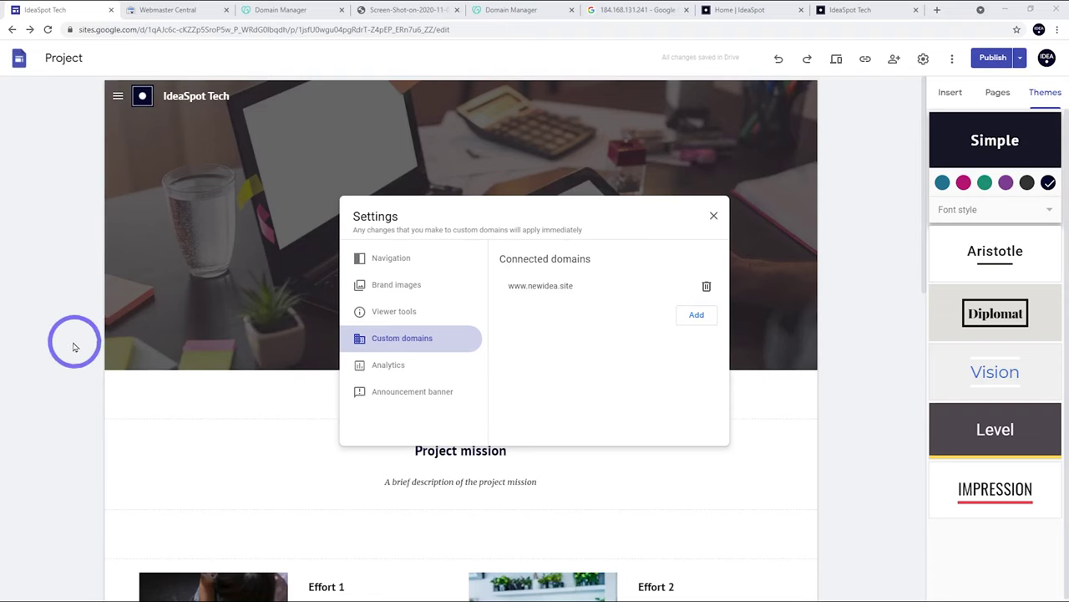
{"action": "left_click", "coordinate": [22, 334]}
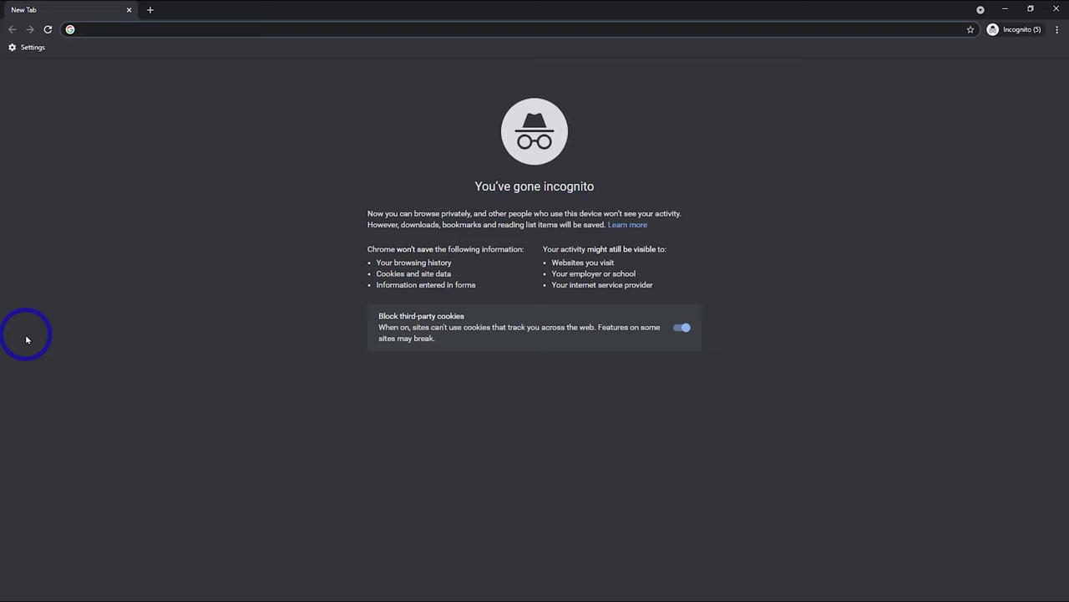
{"action": "type", "text": "newidea.site"}
{"action": "key", "text": "Return"}
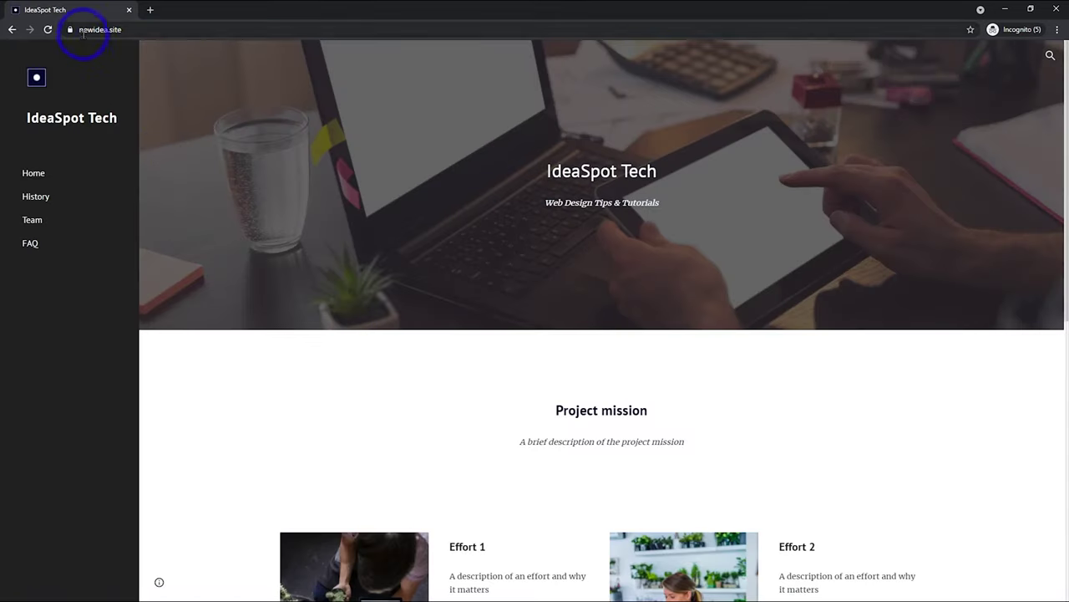
{"action": "left_click", "coordinate": [134, 35]}
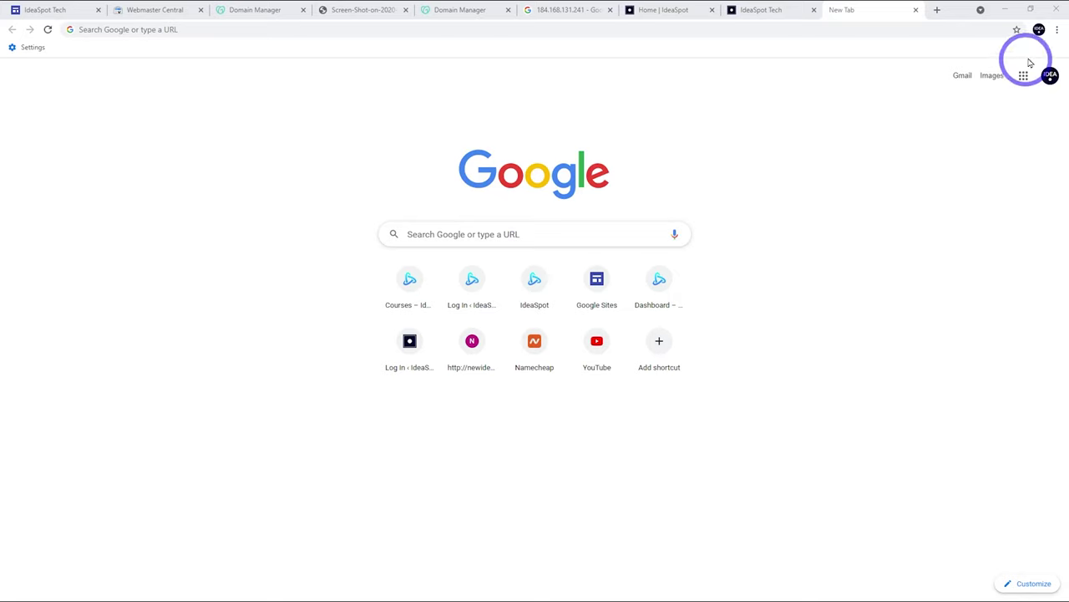
Clear the browser's history, cookies and cached files for all time
{"action": "left_click", "coordinate": [1057, 31]}
{"action": "left_click", "coordinate": [950, 219]}
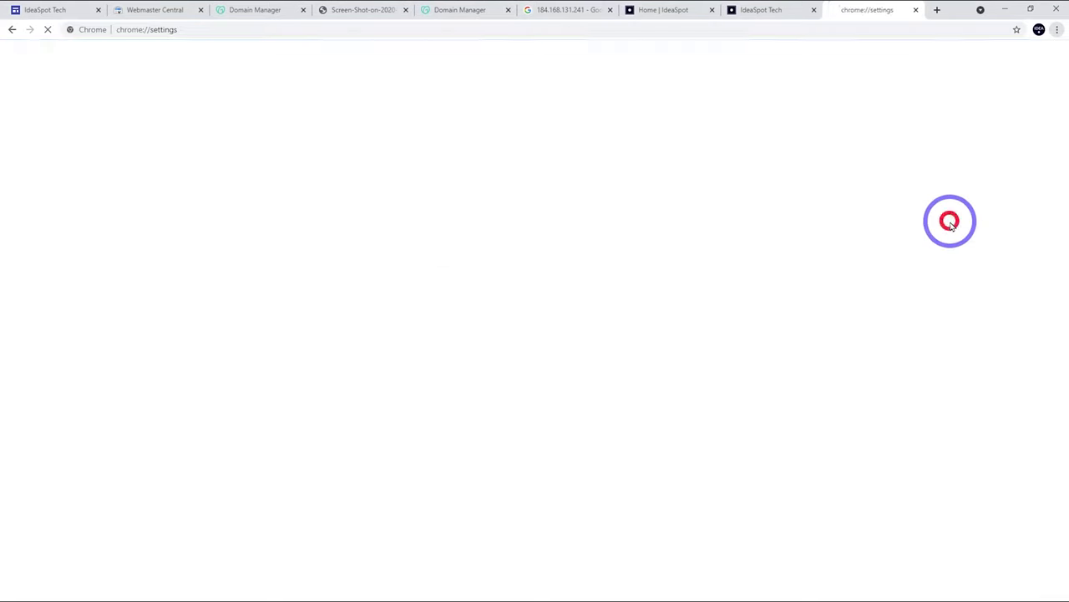
{"action": "left_click", "coordinate": [403, 495]}
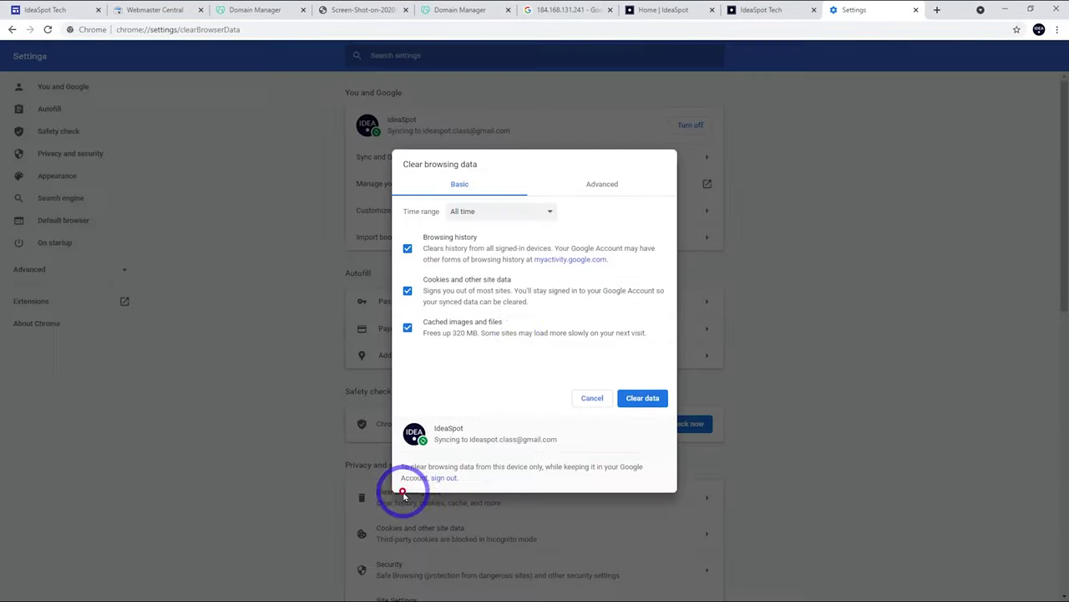
{"action": "left_click", "coordinate": [641, 398]}
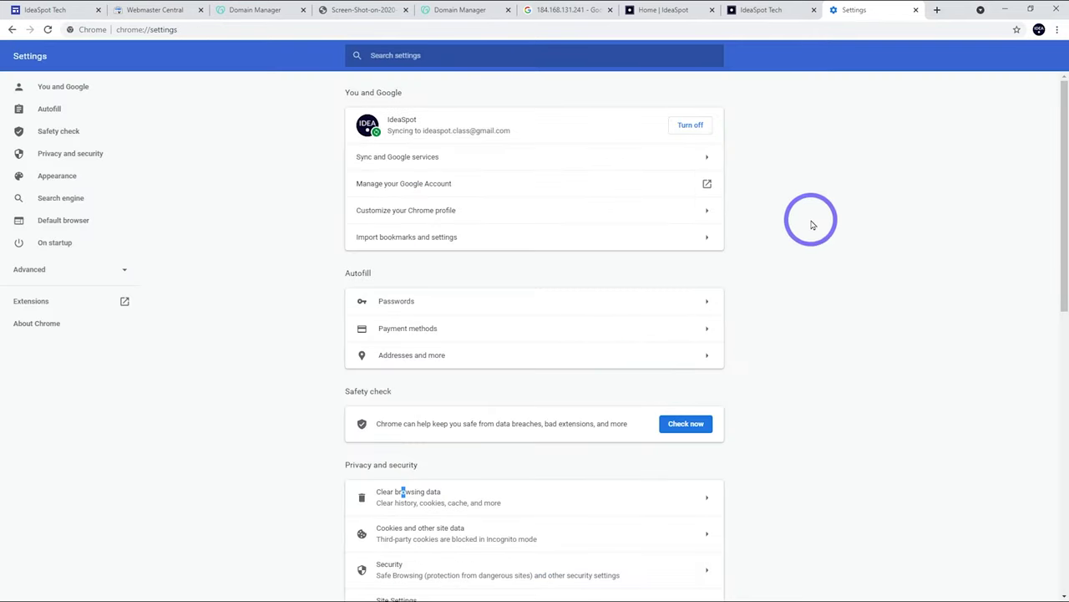
Load newidea.site in a new tab of the regular browser window to check the site there
{"action": "left_click", "coordinate": [938, 10]}
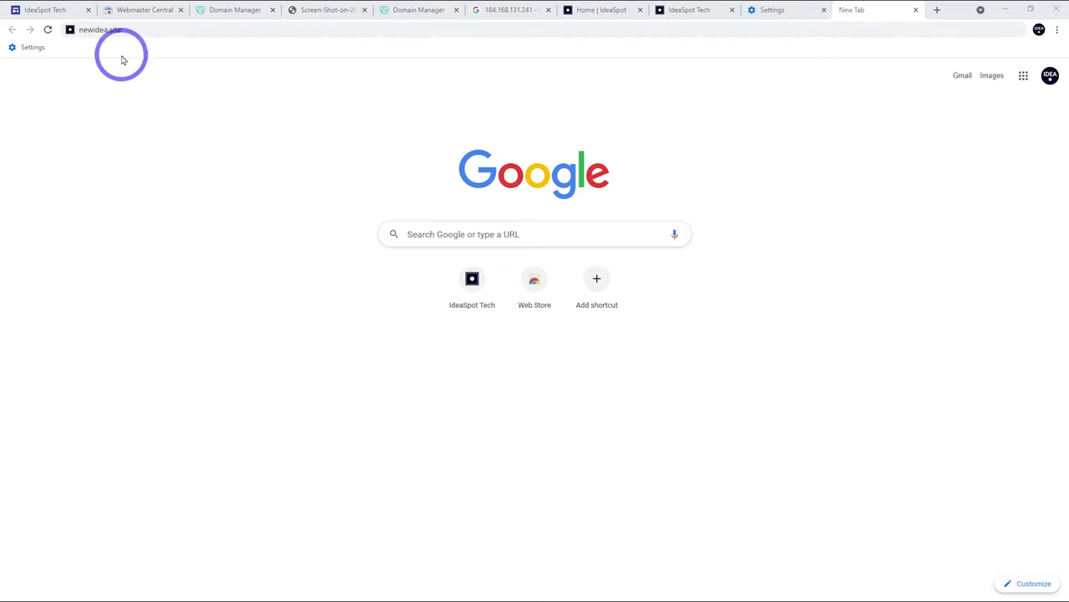
{"action": "left_click", "coordinate": [141, 34]}
{"action": "key", "text": "Return"}
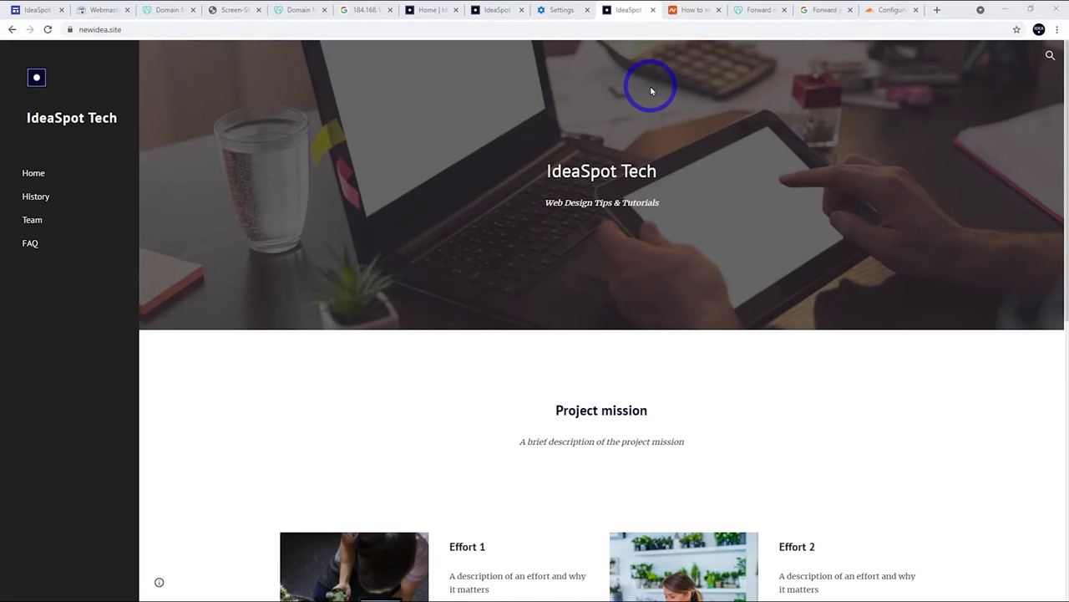
Look through the open domain redirect and forwarding help articles, including those from Namecheap, GoDaddy and Google Domains
{"action": "left_click", "coordinate": [691, 10]}
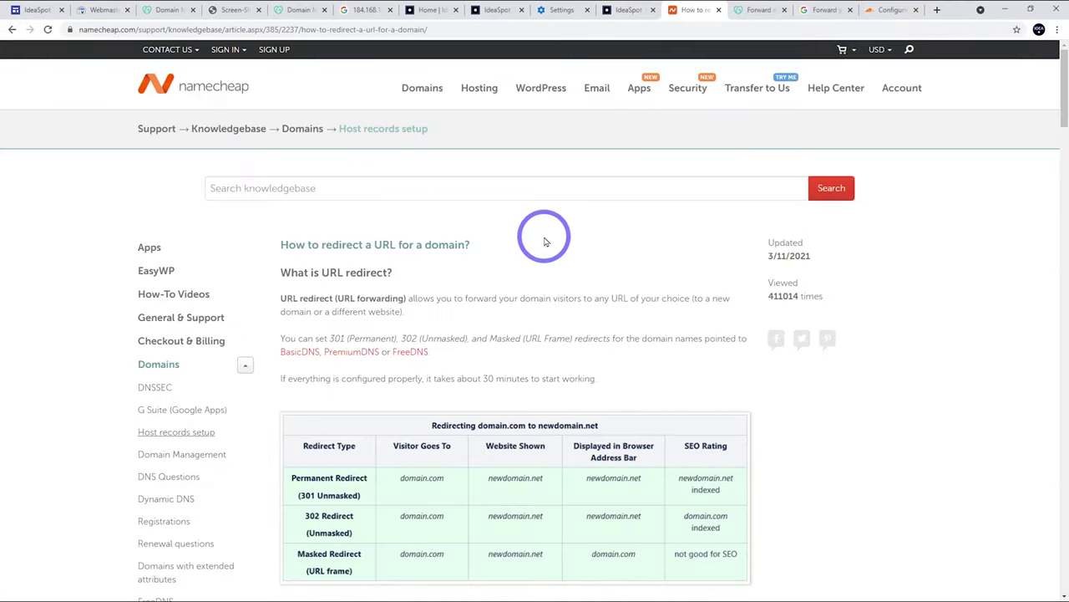
{"action": "left_click", "coordinate": [756, 10]}
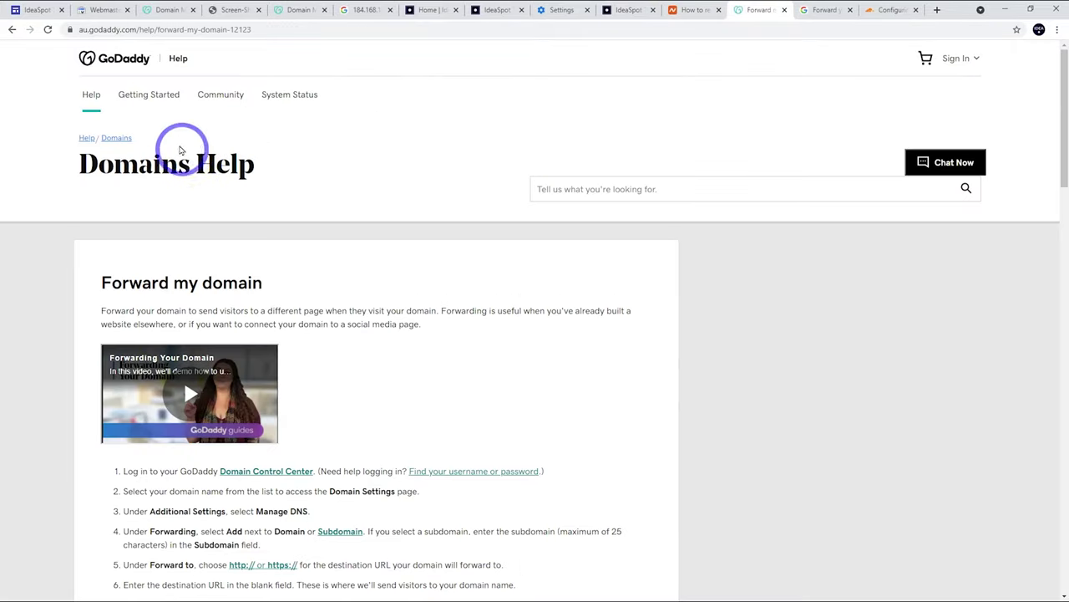
{"action": "left_click", "coordinate": [827, 10]}
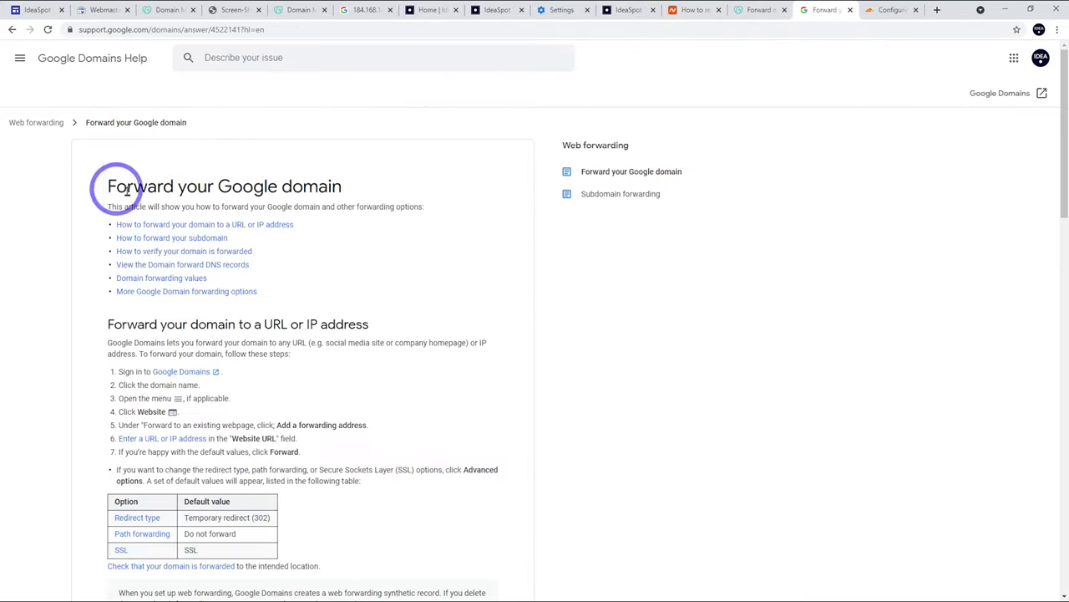
{"action": "left_click", "coordinate": [898, 10]}
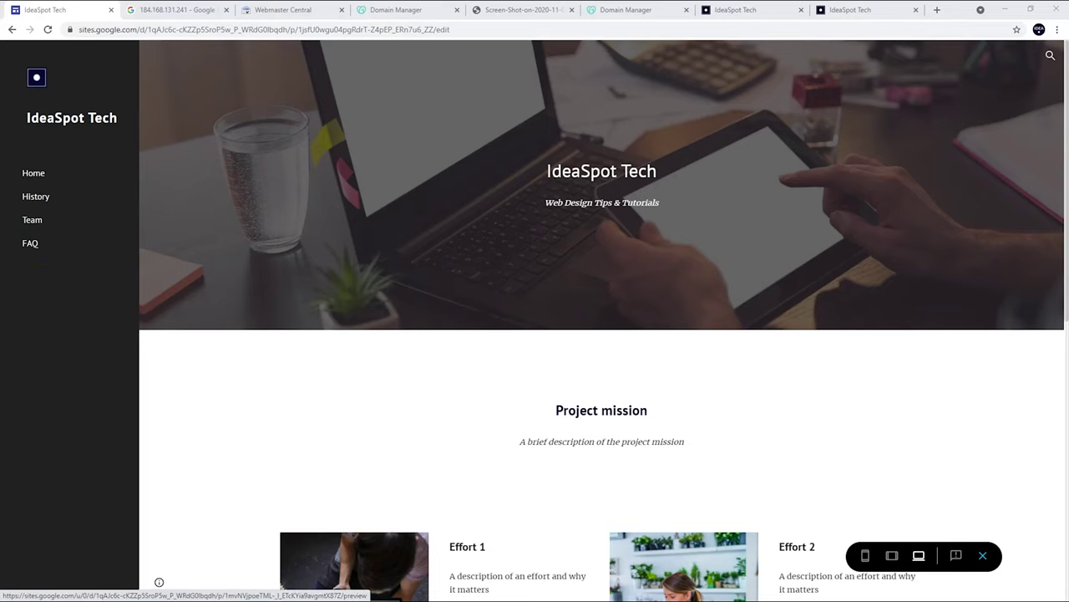
Exit the Google Sites preview and set the site's navigation mode to Top
{"action": "key", "text": "Escape"}
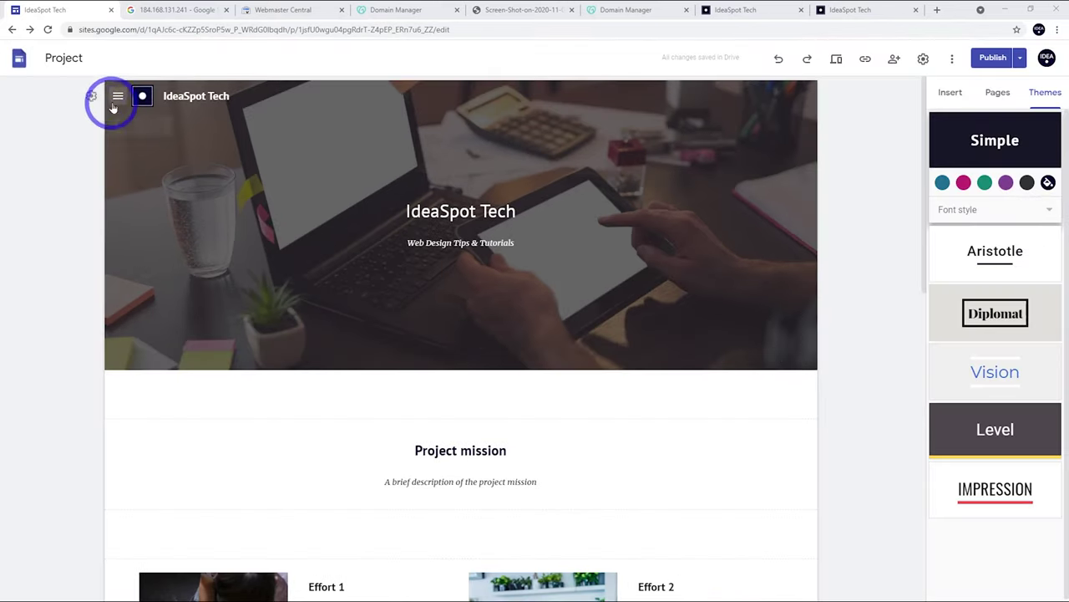
{"action": "mouse_move", "coordinate": [94, 102]}
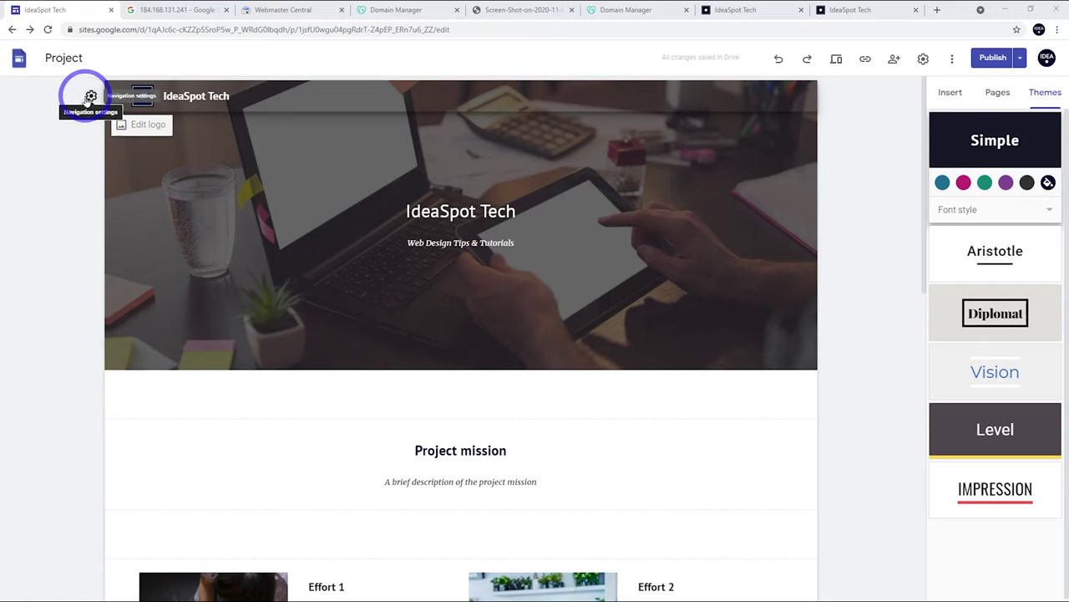
{"action": "left_click", "coordinate": [90, 96]}
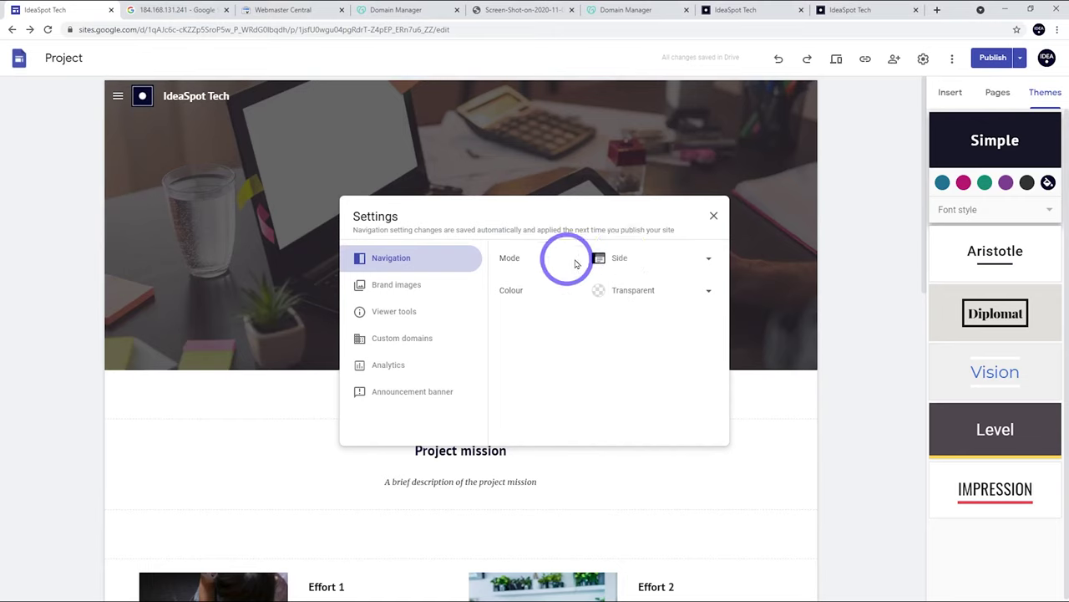
{"action": "left_click", "coordinate": [632, 260]}
{"action": "left_click", "coordinate": [618, 236]}
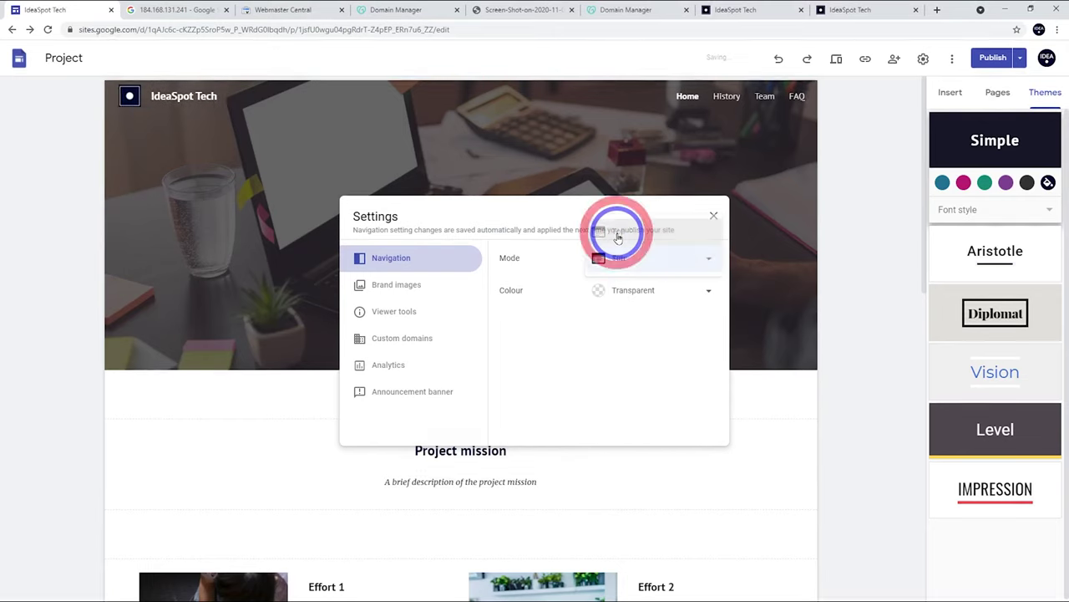
{"action": "left_click", "coordinate": [714, 213]}
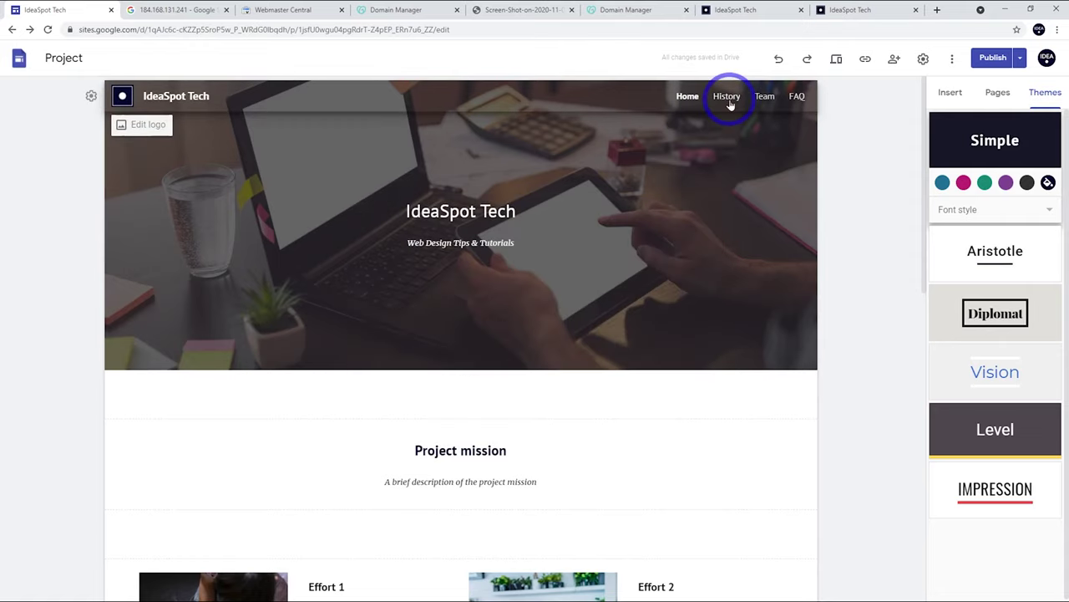
Preview the site at desktop, tablet and phone sizes, check the phone navigation menu, and return to the editor
{"action": "left_click", "coordinate": [836, 58]}
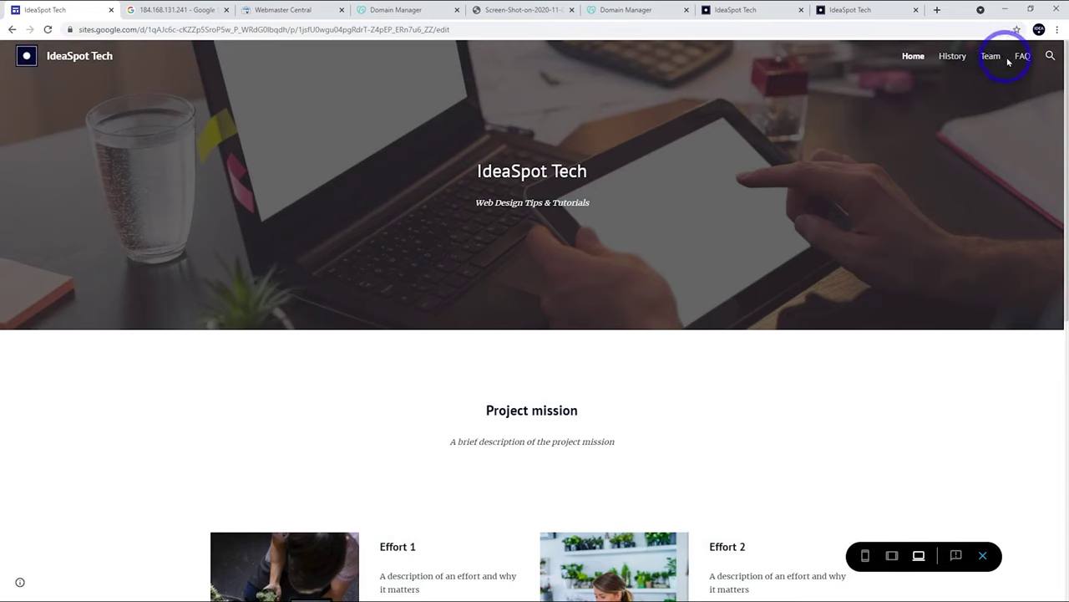
{"action": "left_click", "coordinate": [897, 558]}
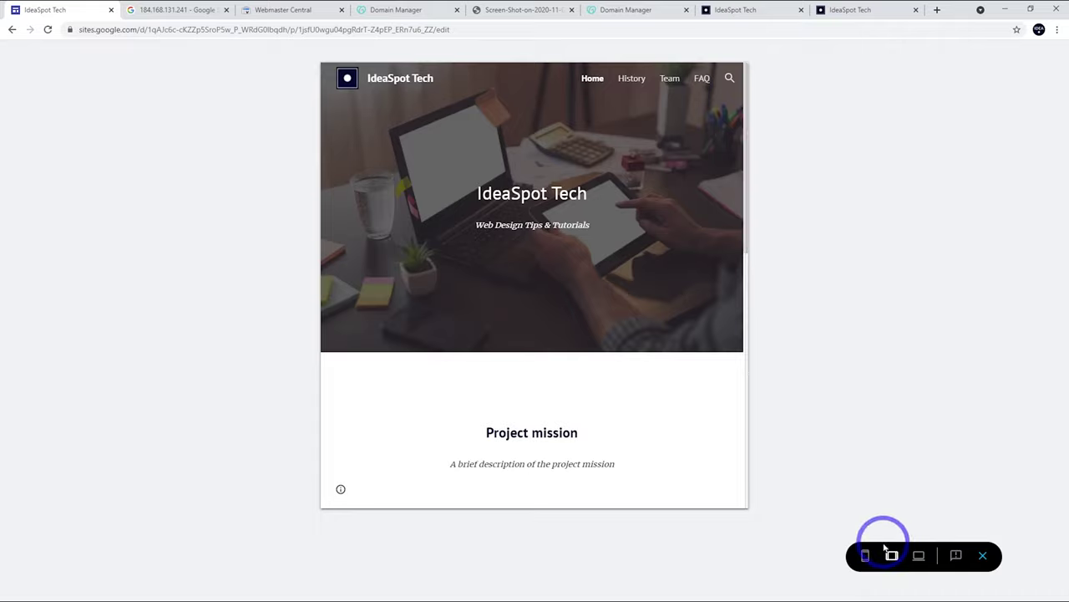
{"action": "left_click", "coordinate": [919, 555]}
{"action": "left_click", "coordinate": [866, 556]}
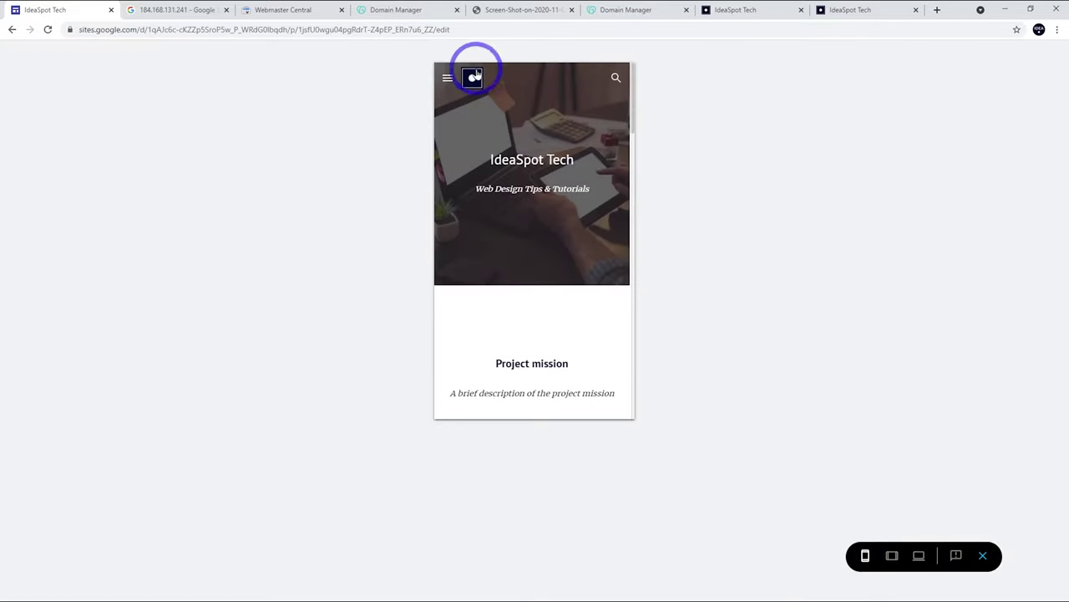
{"action": "left_click", "coordinate": [448, 80]}
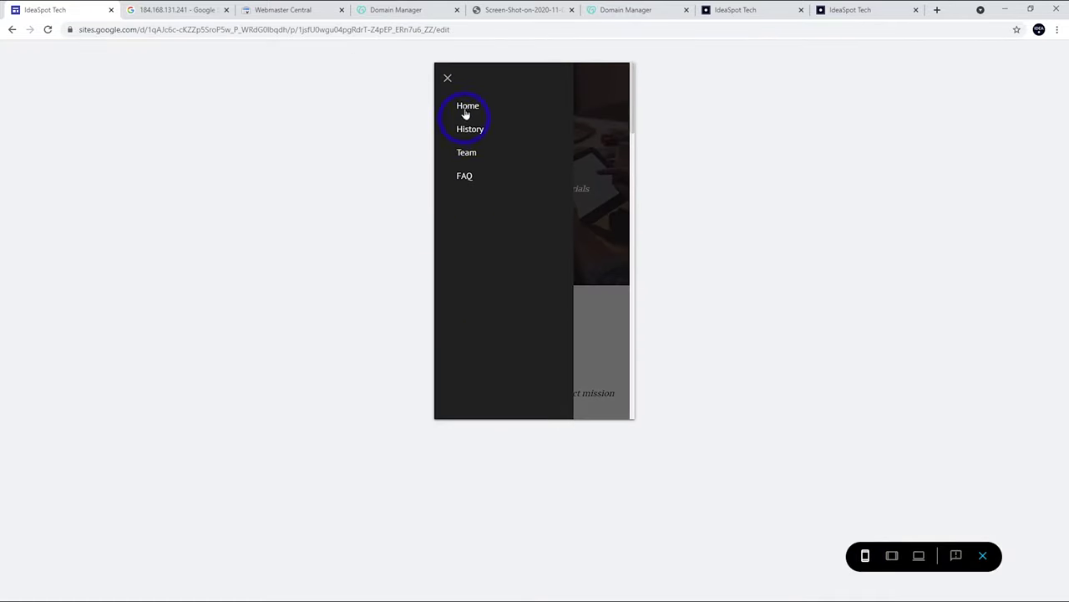
{"action": "left_click", "coordinate": [448, 81]}
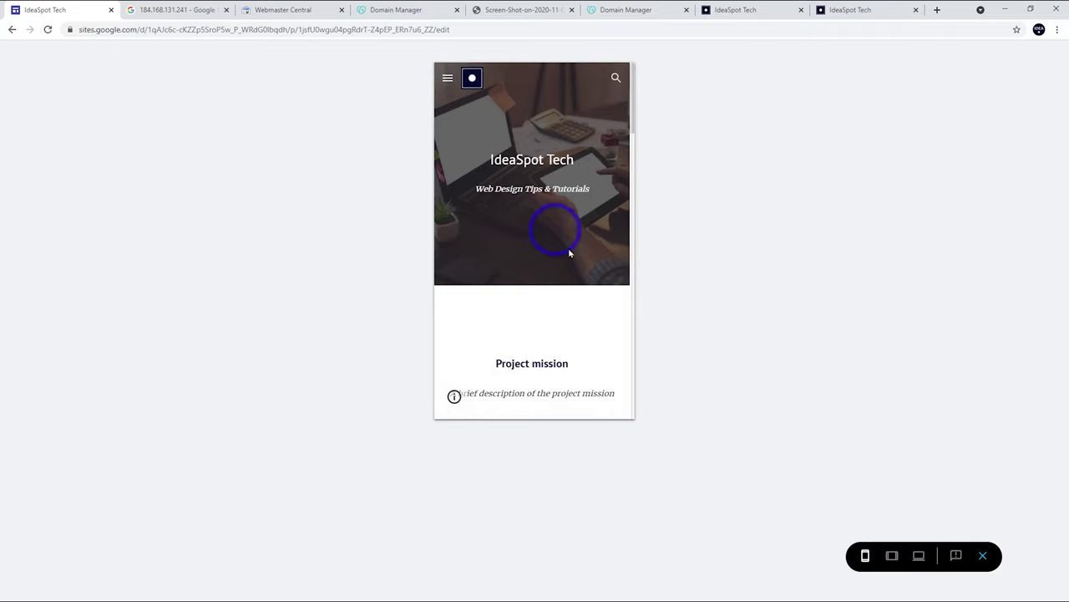
{"action": "left_click", "coordinate": [911, 553]}
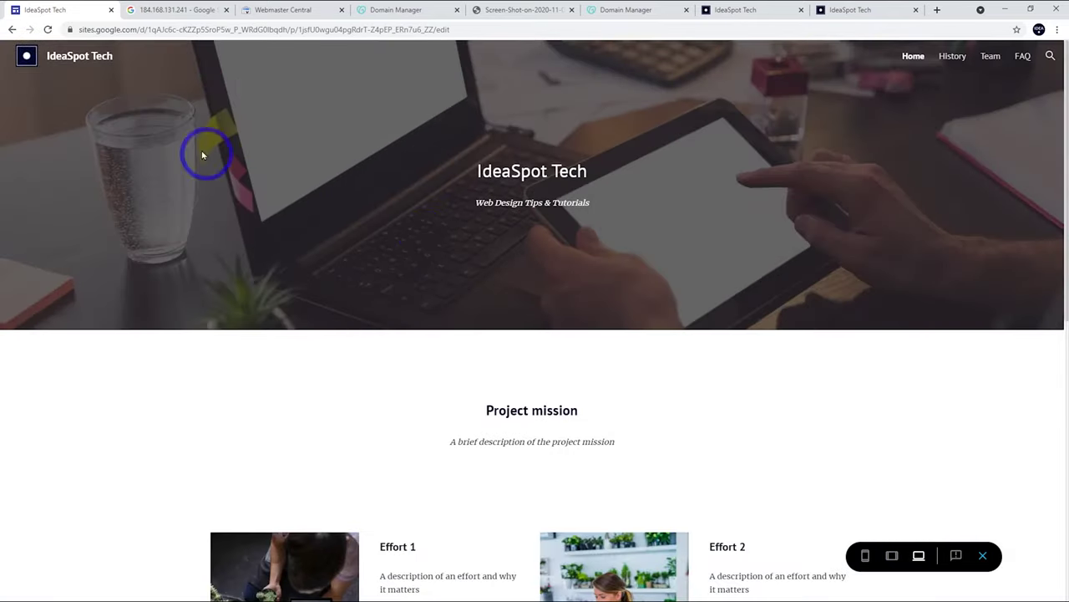
{"action": "left_click", "coordinate": [983, 556]}
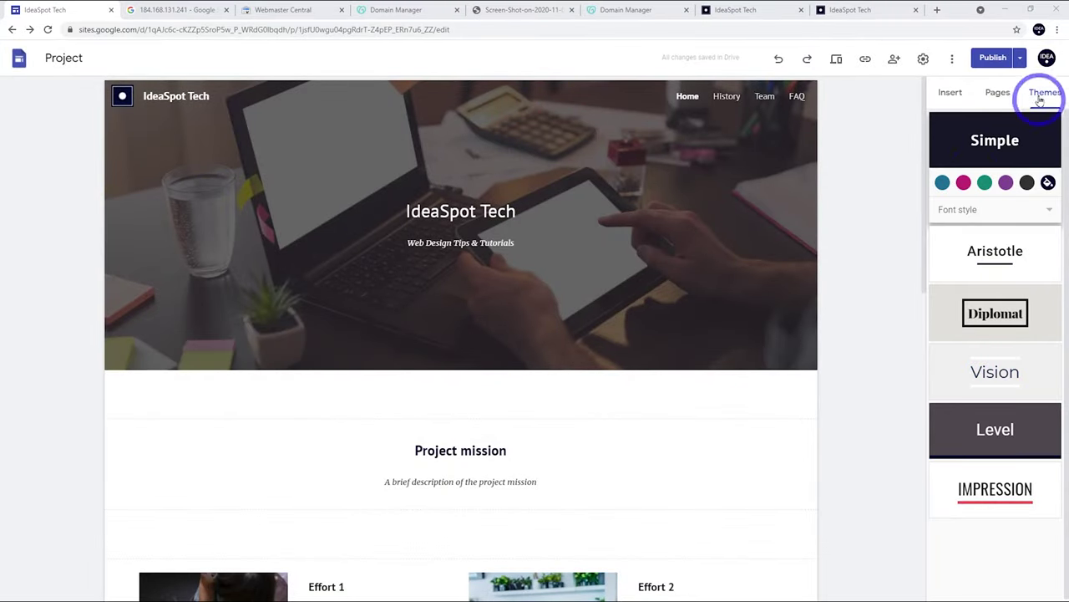
Try the Aristotle theme with the Classic font style on the site
{"action": "left_click", "coordinate": [993, 140]}
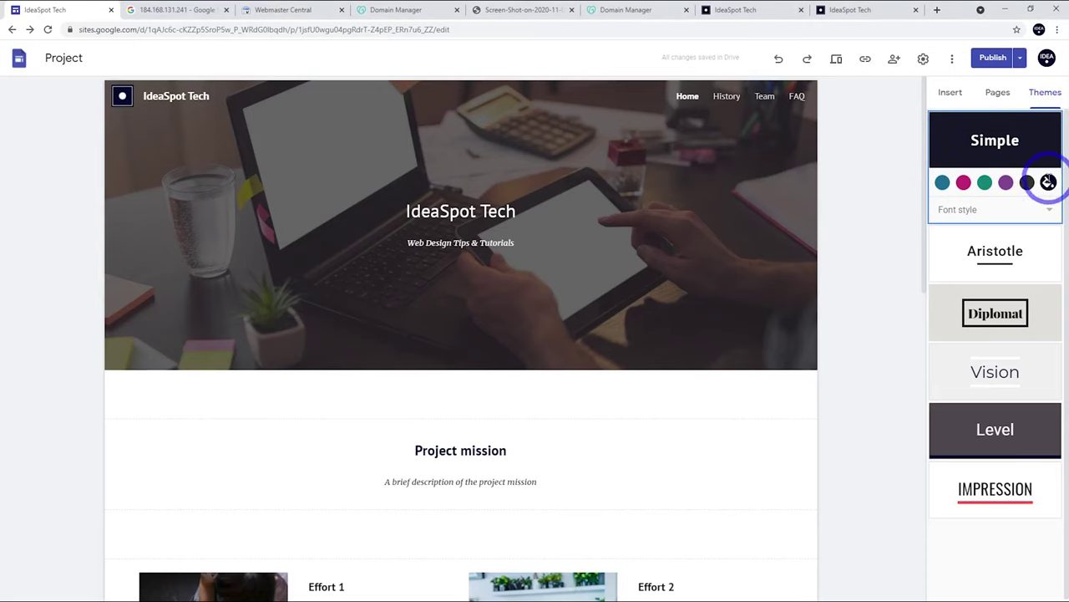
{"action": "mouse_move", "coordinate": [123, 100]}
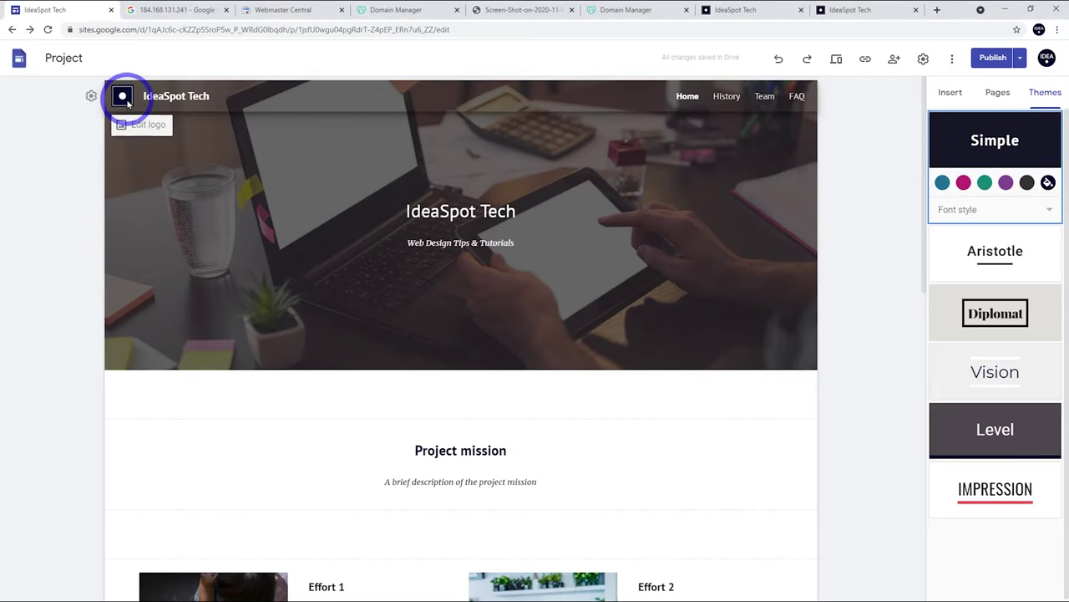
{"action": "left_click", "coordinate": [968, 250]}
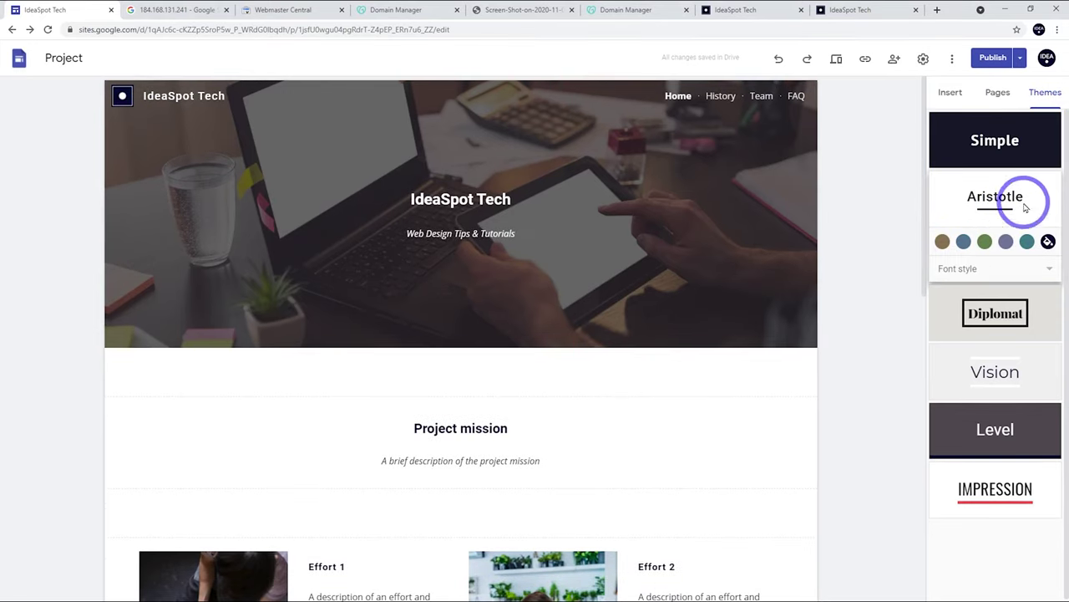
{"action": "left_click", "coordinate": [981, 270]}
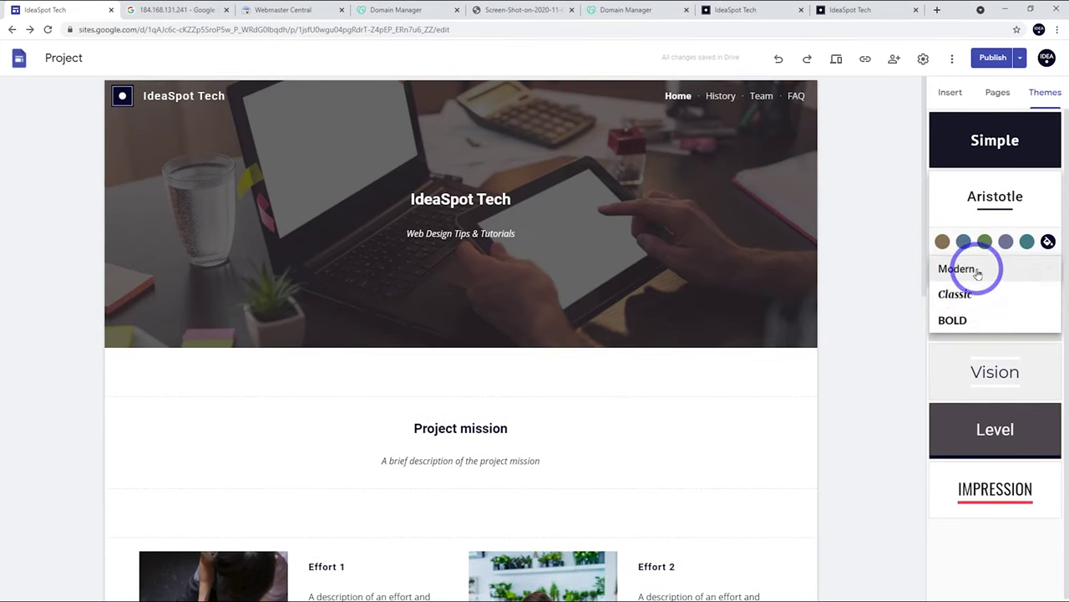
{"action": "left_click", "coordinate": [965, 296]}
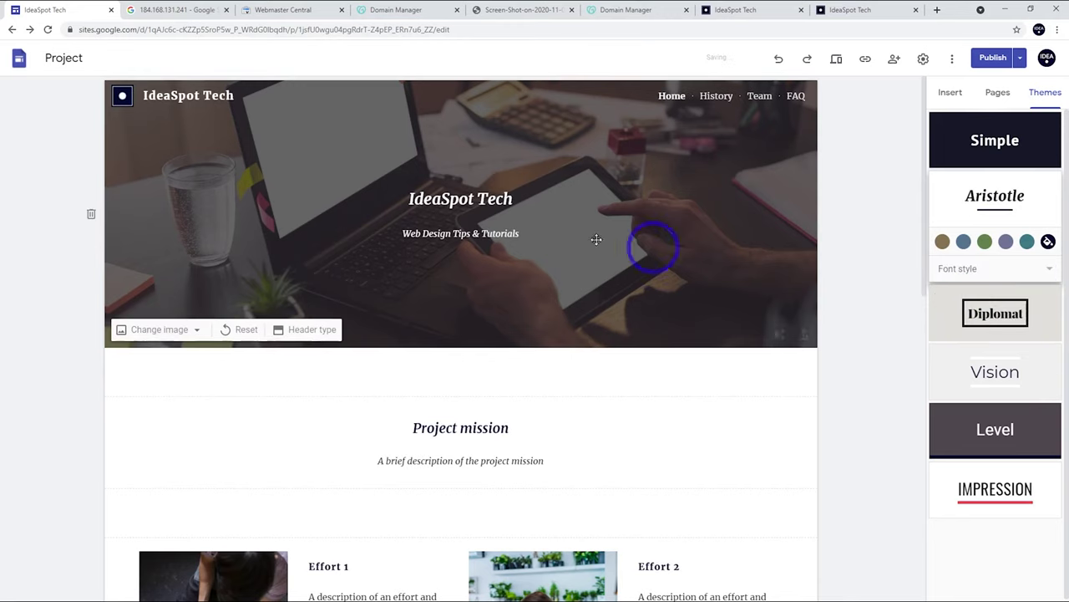
Apply the Level theme, compare its Slab and Narrow font styles, and set the font style to Sans
{"action": "left_click", "coordinate": [982, 439]}
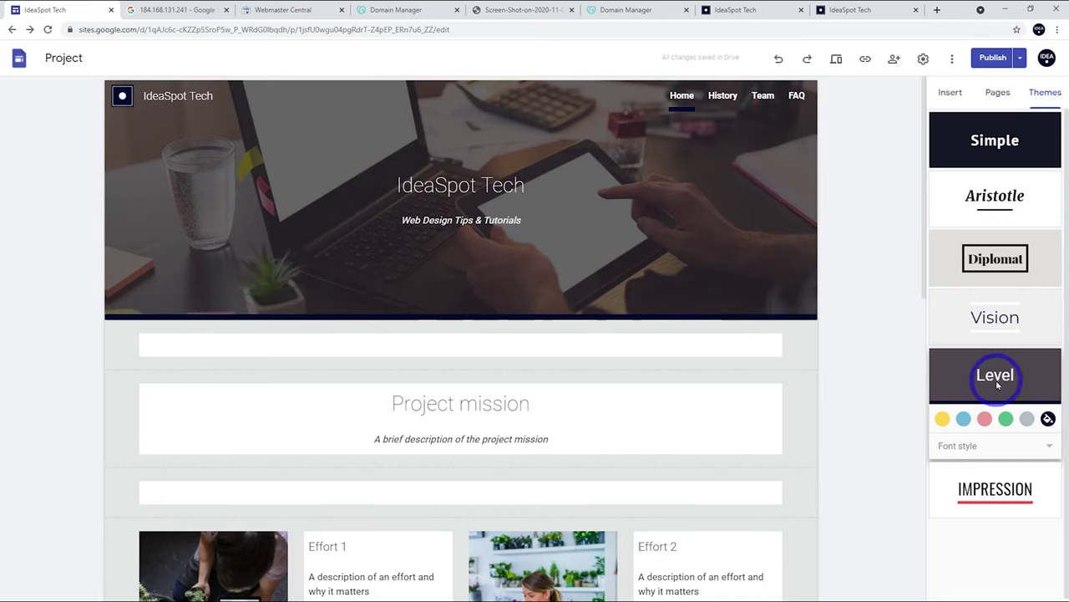
{"action": "left_click", "coordinate": [971, 445]}
{"action": "left_click", "coordinate": [959, 471]}
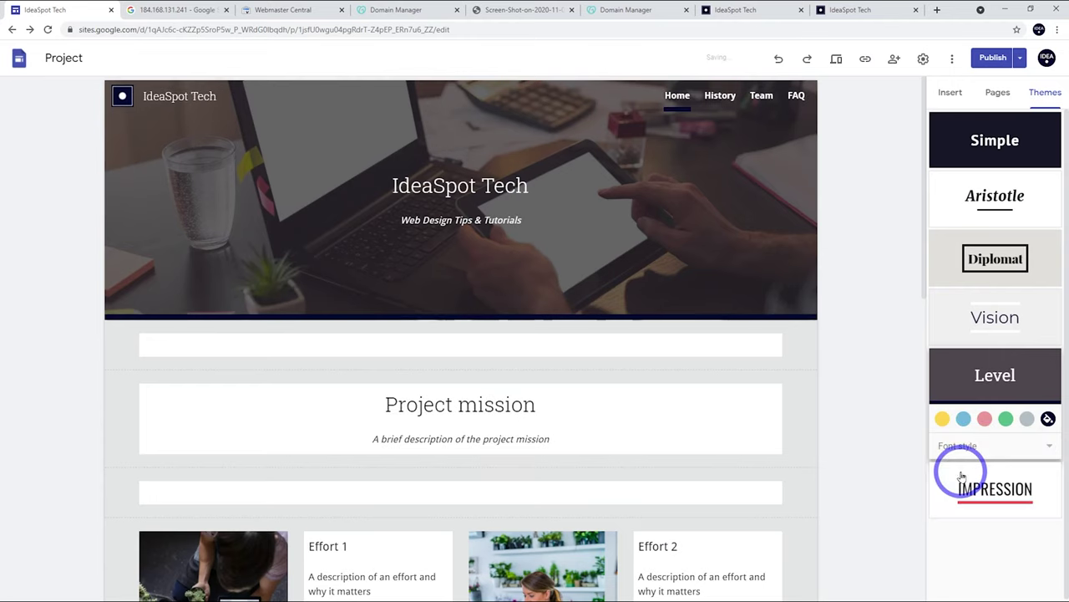
{"action": "left_click", "coordinate": [967, 444]}
{"action": "left_click", "coordinate": [955, 472]}
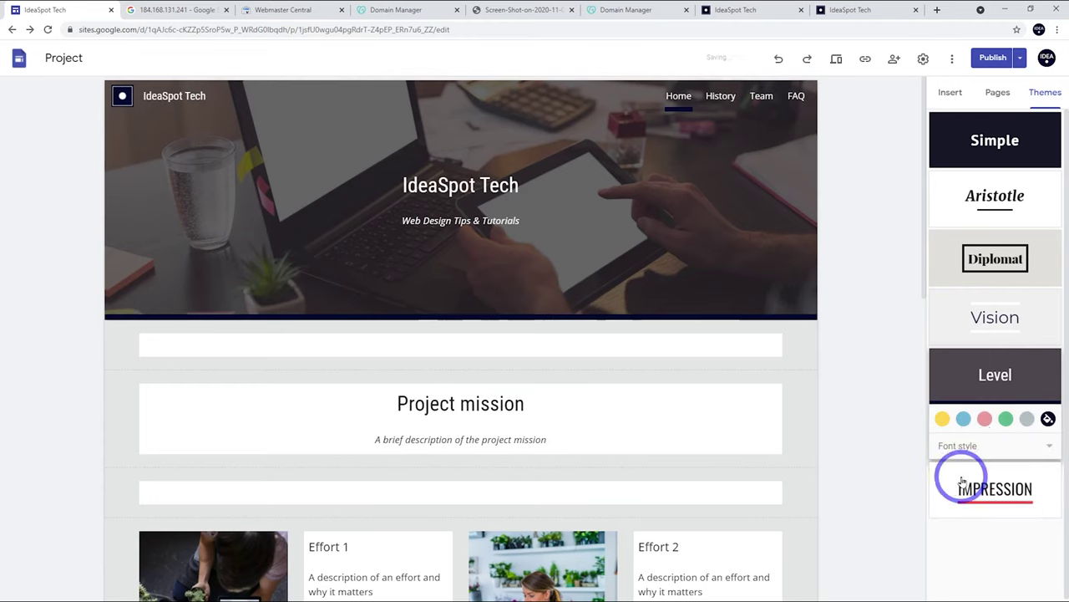
{"action": "left_click", "coordinate": [976, 447]}
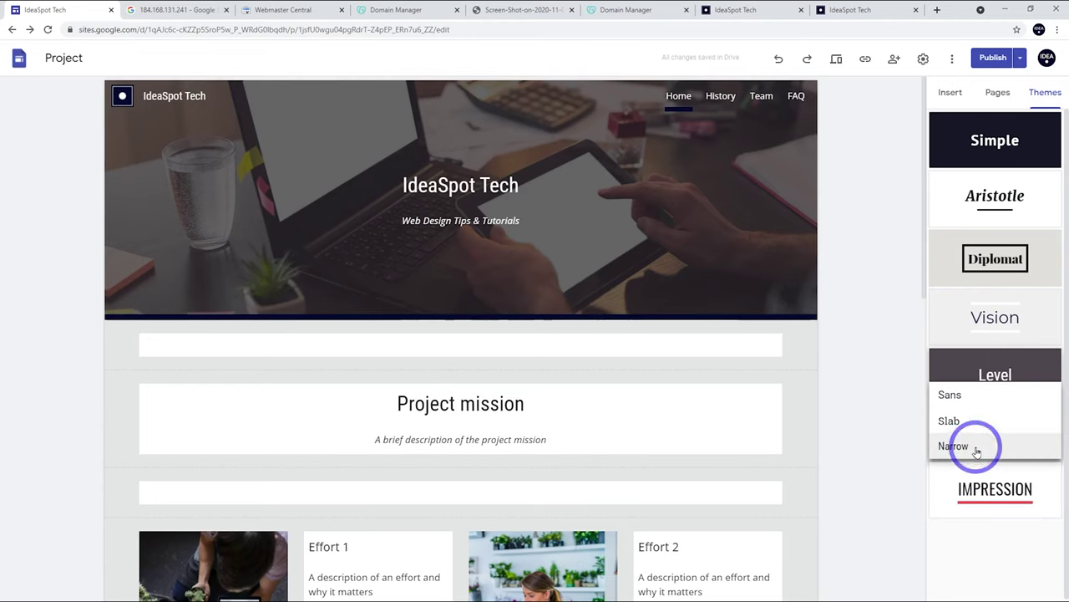
{"action": "left_click", "coordinate": [953, 395]}
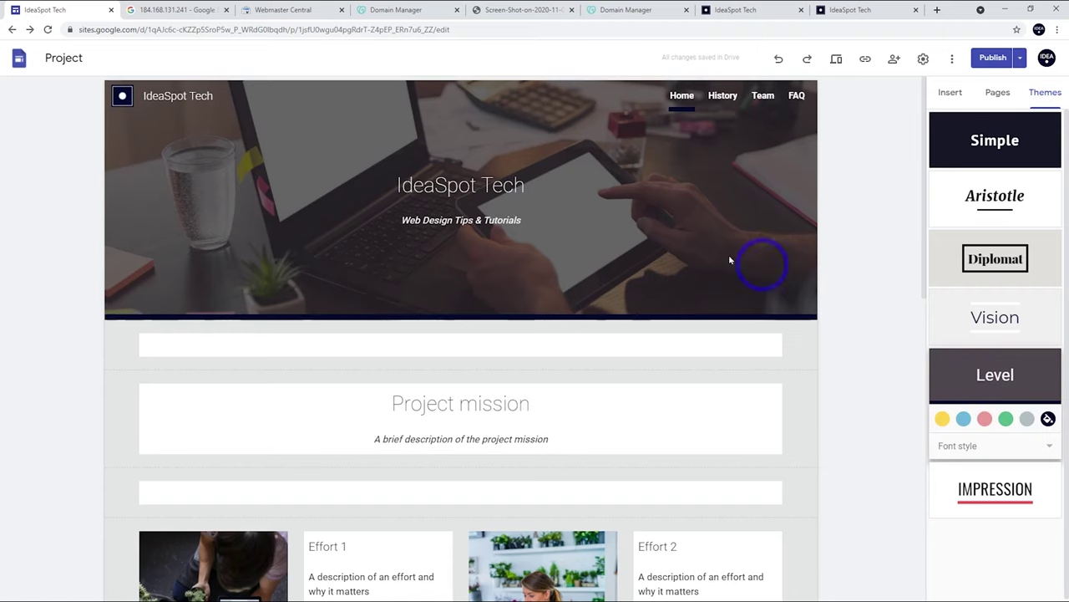
Try the Cover, Banner and Title only header types and set the header back to Large banner
{"action": "left_click", "coordinate": [488, 208]}
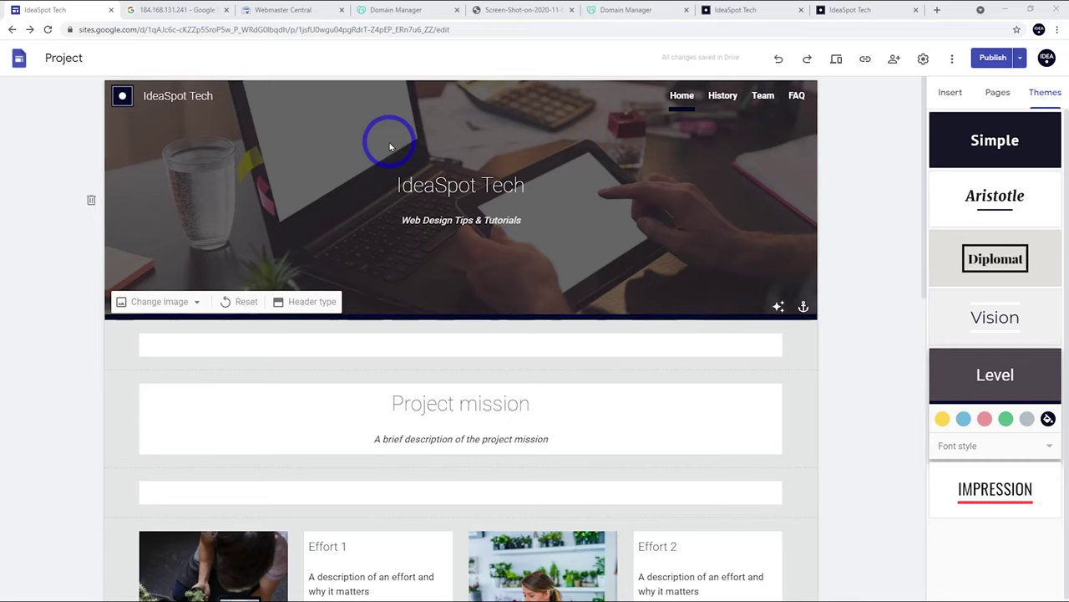
{"action": "left_click", "coordinate": [313, 305]}
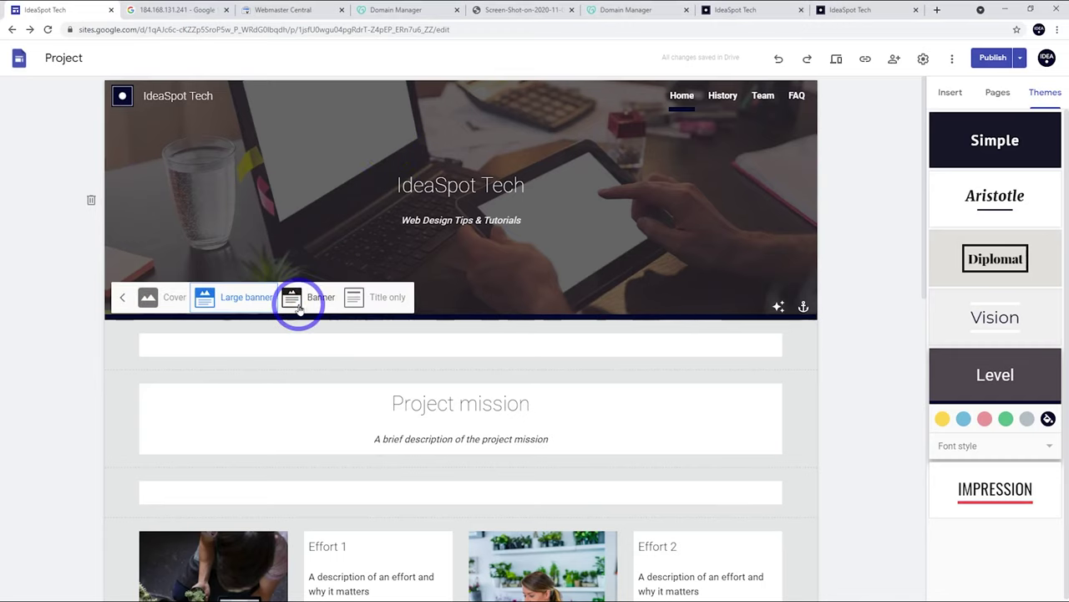
{"action": "left_click", "coordinate": [162, 296]}
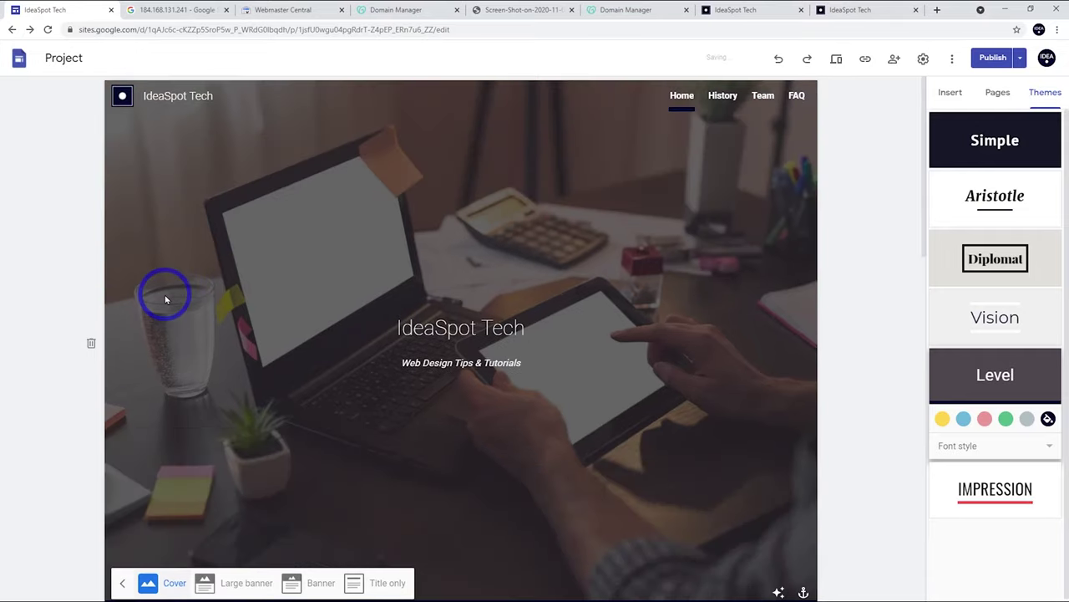
{"action": "left_click", "coordinate": [311, 580]}
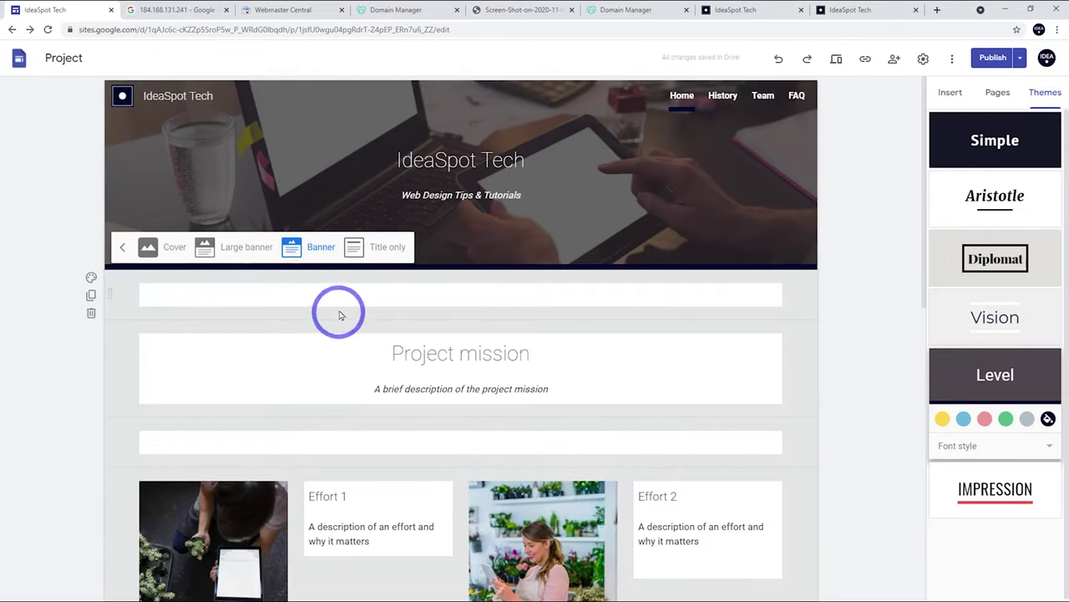
{"action": "left_click", "coordinate": [382, 247]}
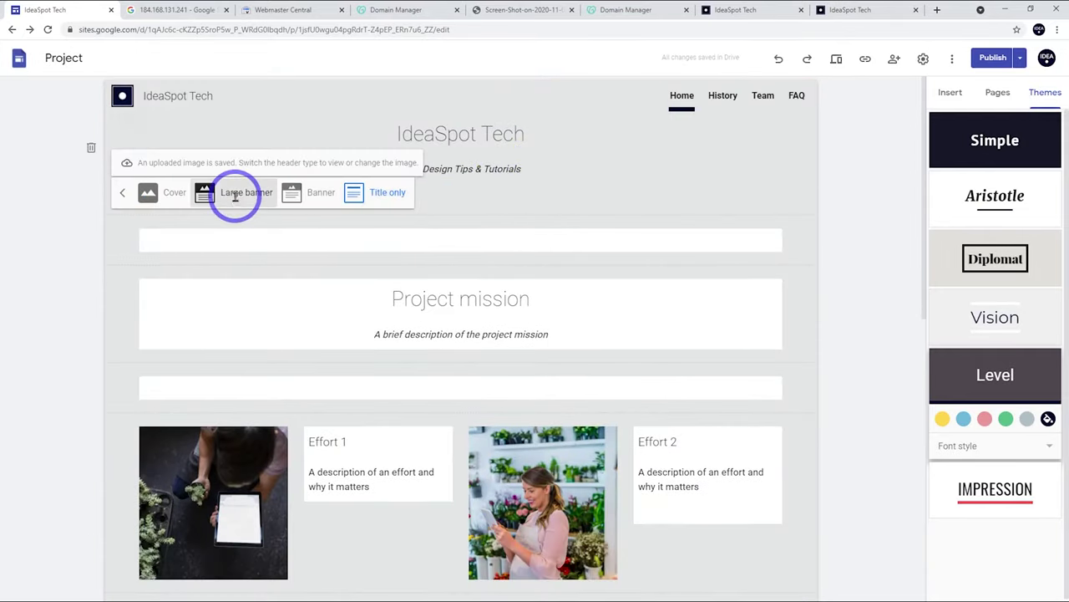
{"action": "left_click", "coordinate": [236, 193]}
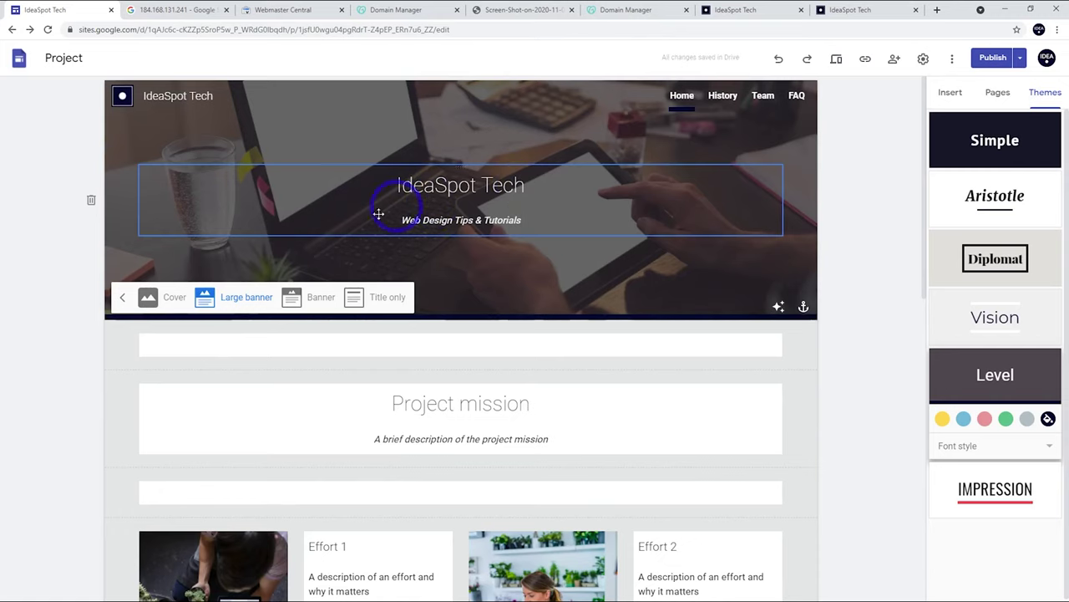
{"action": "left_click", "coordinate": [119, 294]}
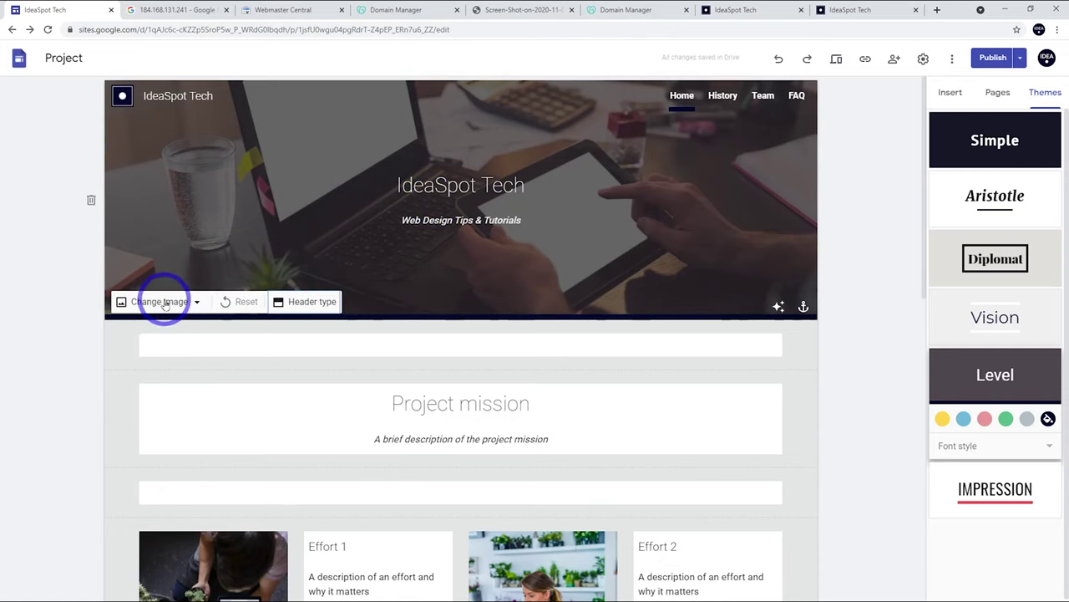
Replace the header image with the gallery photo of a pen on a teal notebook and remove its readability adjustment
{"action": "left_click", "coordinate": [163, 303]}
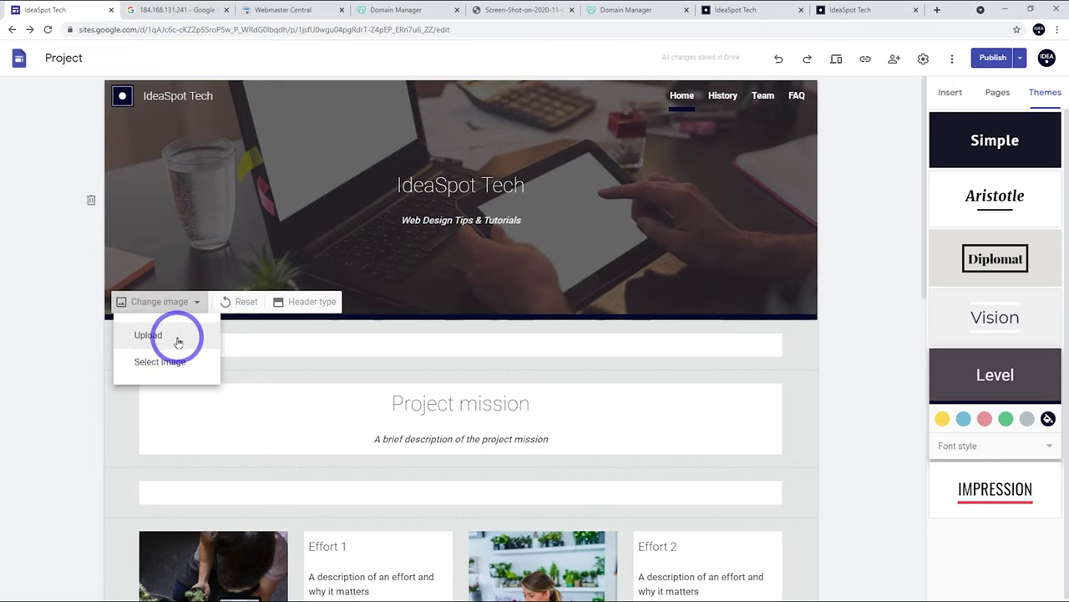
{"action": "left_click", "coordinate": [159, 359]}
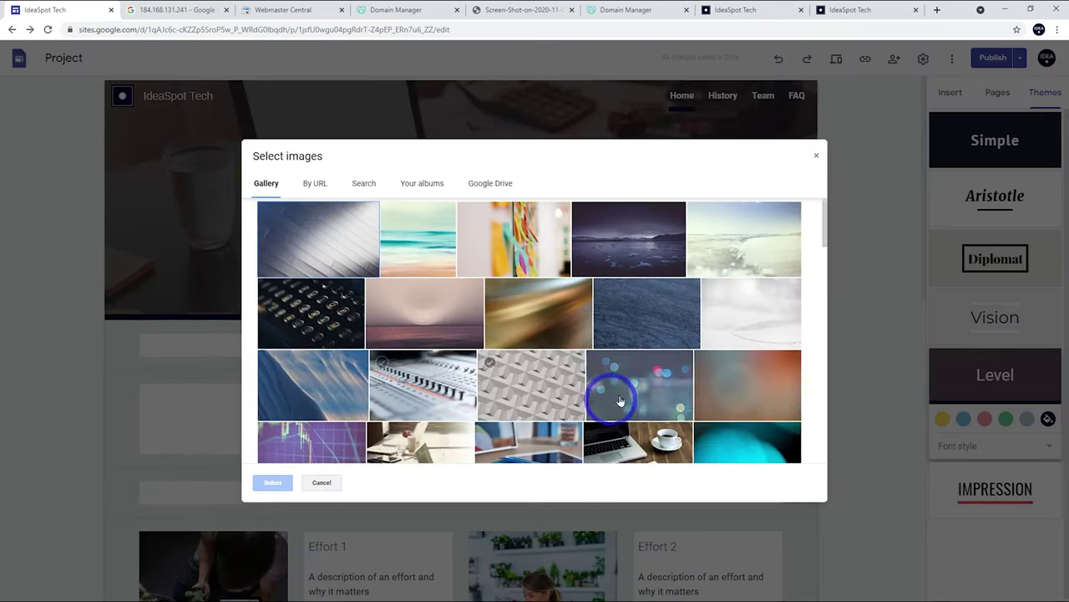
{"action": "scroll", "coordinate": [654, 293], "scroll_direction": "down", "scroll_amount": 3}
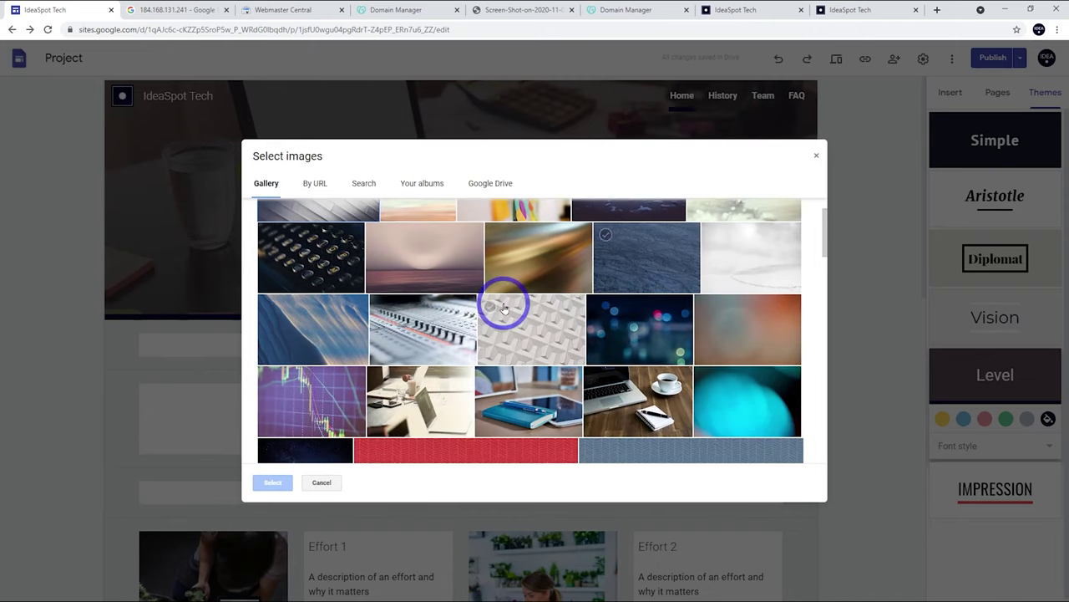
{"action": "left_click", "coordinate": [539, 330]}
{"action": "left_click", "coordinate": [274, 480]}
{"action": "left_click", "coordinate": [716, 207]}
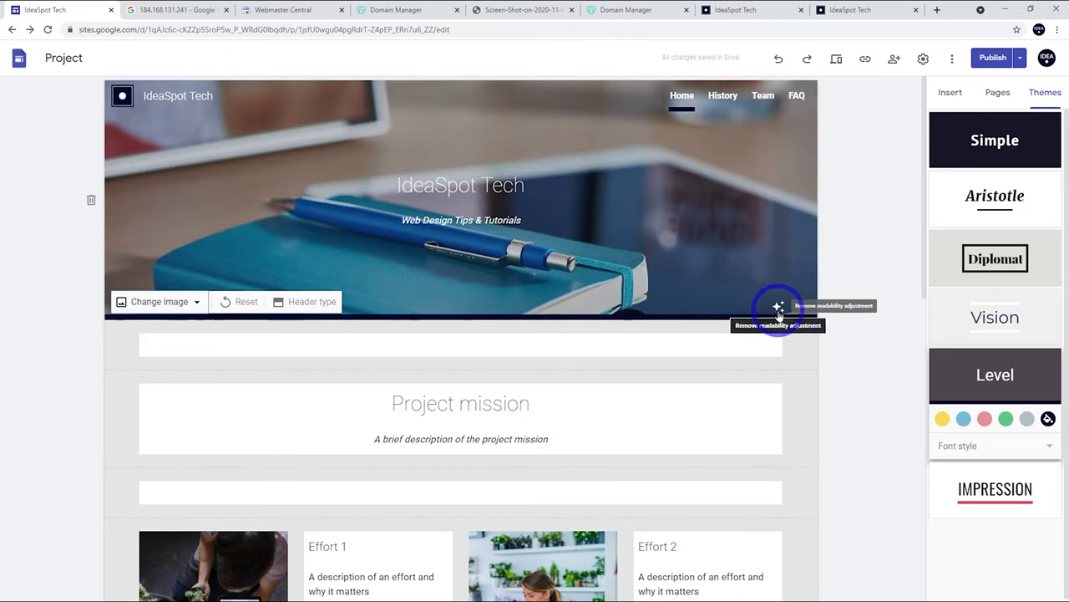
{"action": "left_click", "coordinate": [779, 307]}
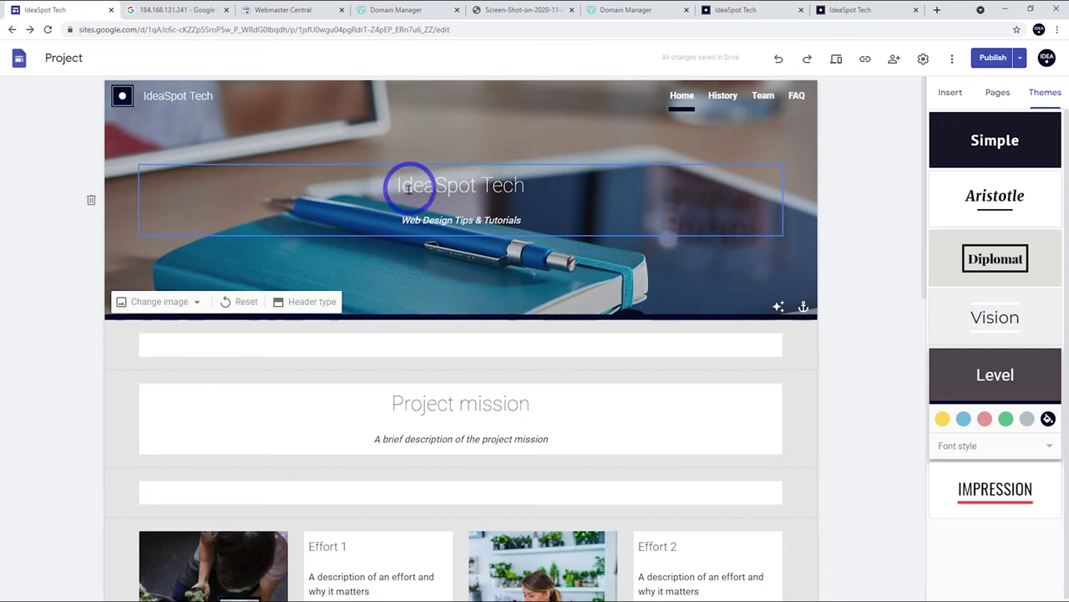
Make the IdeaSpot Tech header title bold and set its font size to 48
{"action": "left_click_drag", "start_coordinate": [395, 186], "coordinate": [530, 179]}
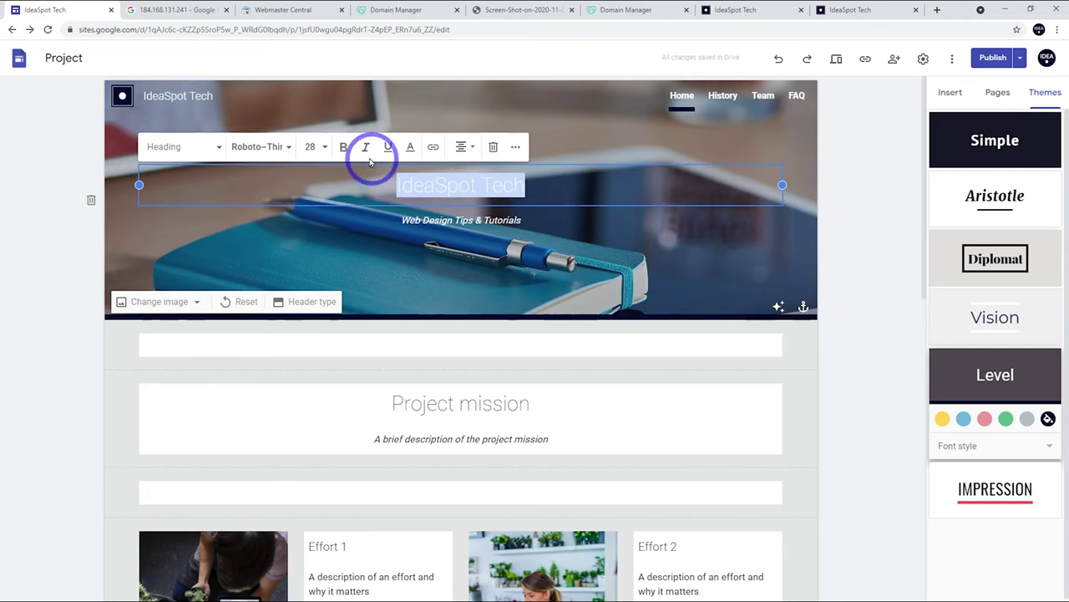
{"action": "left_click", "coordinate": [343, 147]}
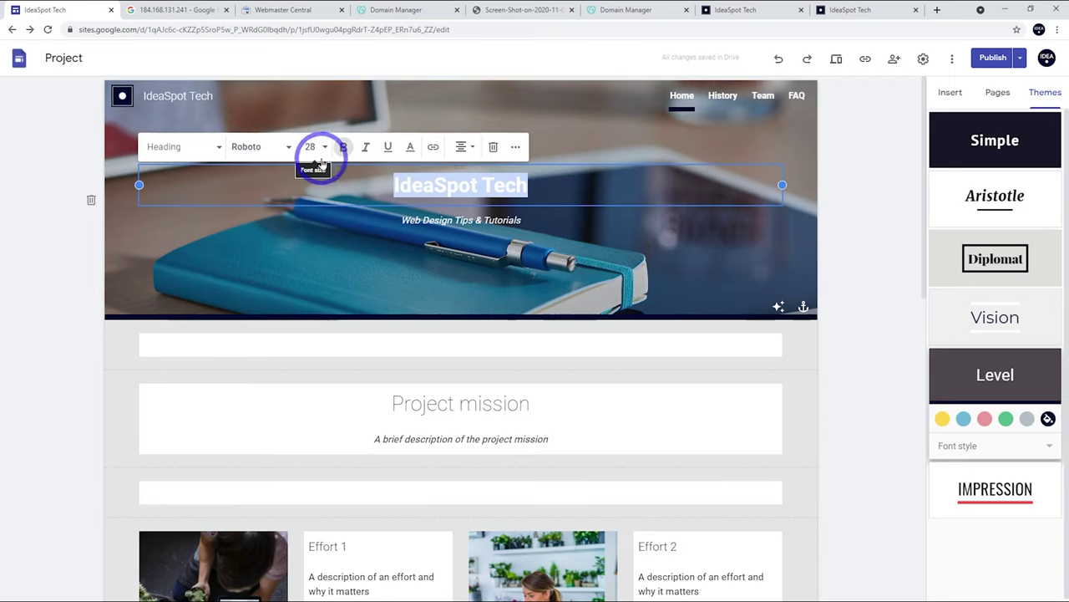
{"action": "left_click", "coordinate": [324, 148]}
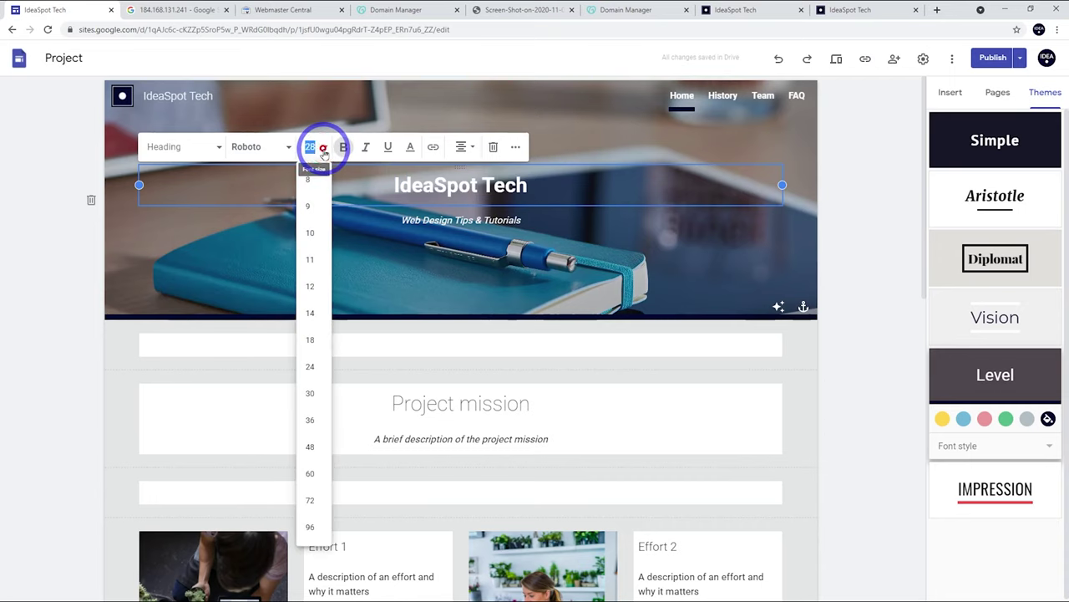
{"action": "left_click", "coordinate": [307, 445]}
Set the font size of the Web Design Tips & Tutorials subtitle to 24 and check the header in the site preview
{"action": "left_click_drag", "start_coordinate": [524, 230], "coordinate": [399, 225]}
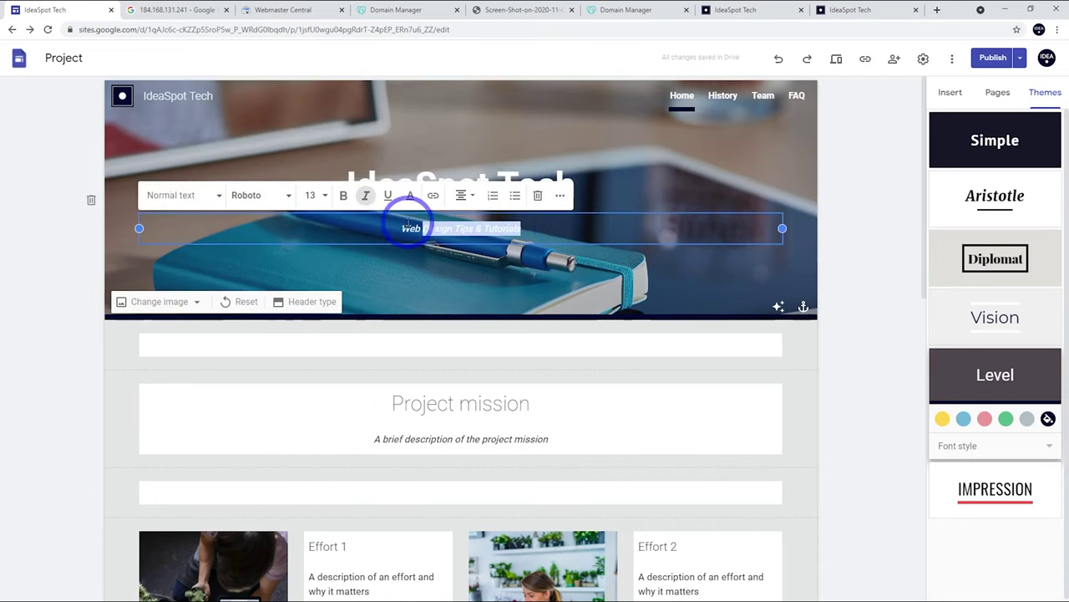
{"action": "left_click", "coordinate": [325, 195]}
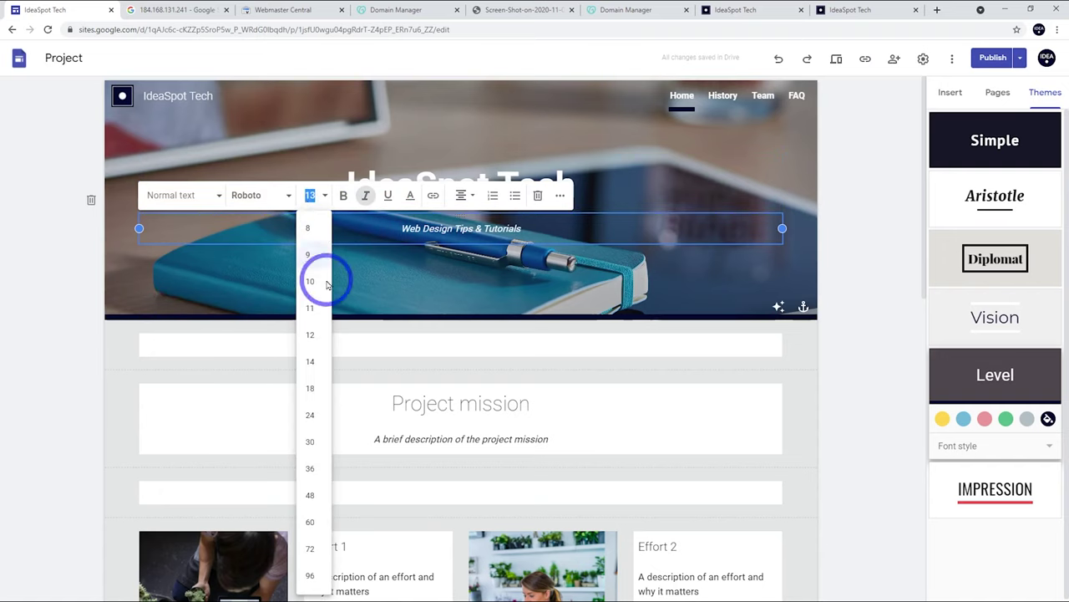
{"action": "left_click", "coordinate": [309, 414]}
{"action": "left_click", "coordinate": [487, 276]}
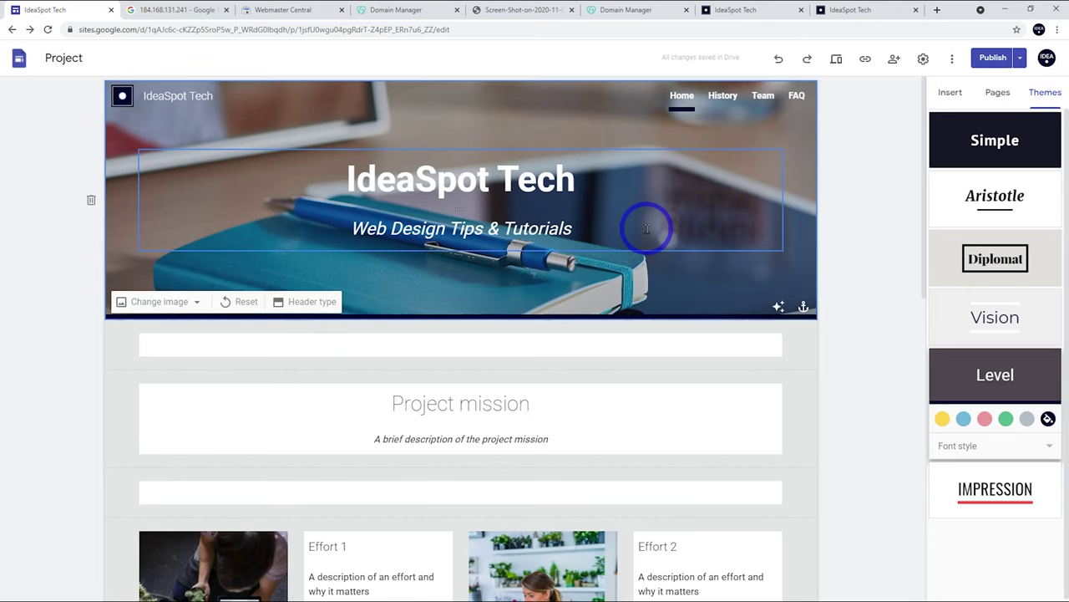
{"action": "left_click", "coordinate": [836, 58]}
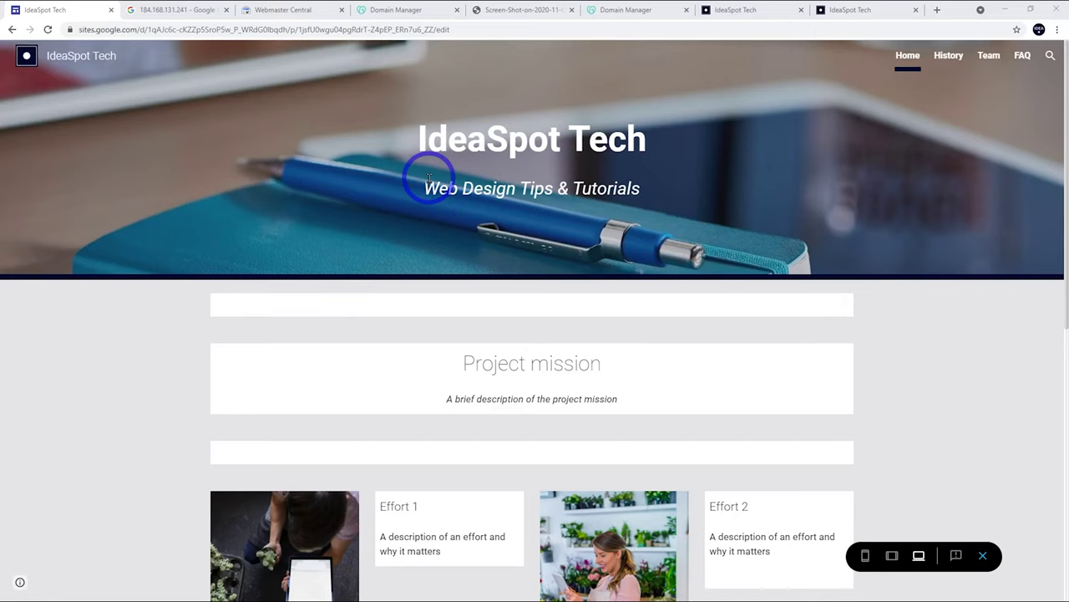
{"action": "left_click", "coordinate": [983, 555]}
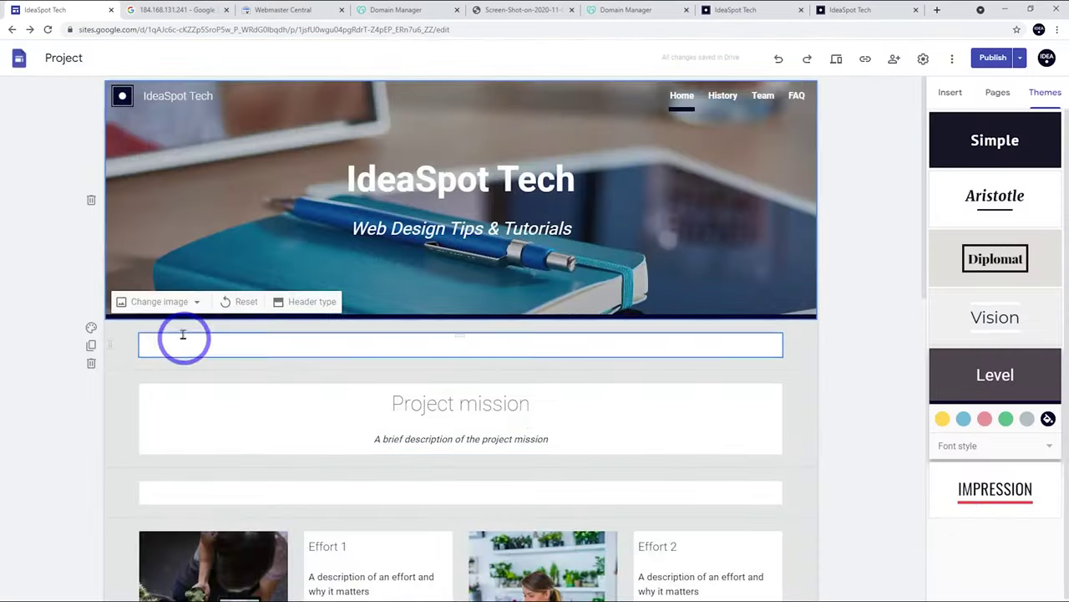
Replace the header image with an uploaded photo of a team working around a table
{"action": "left_click", "coordinate": [167, 301]}
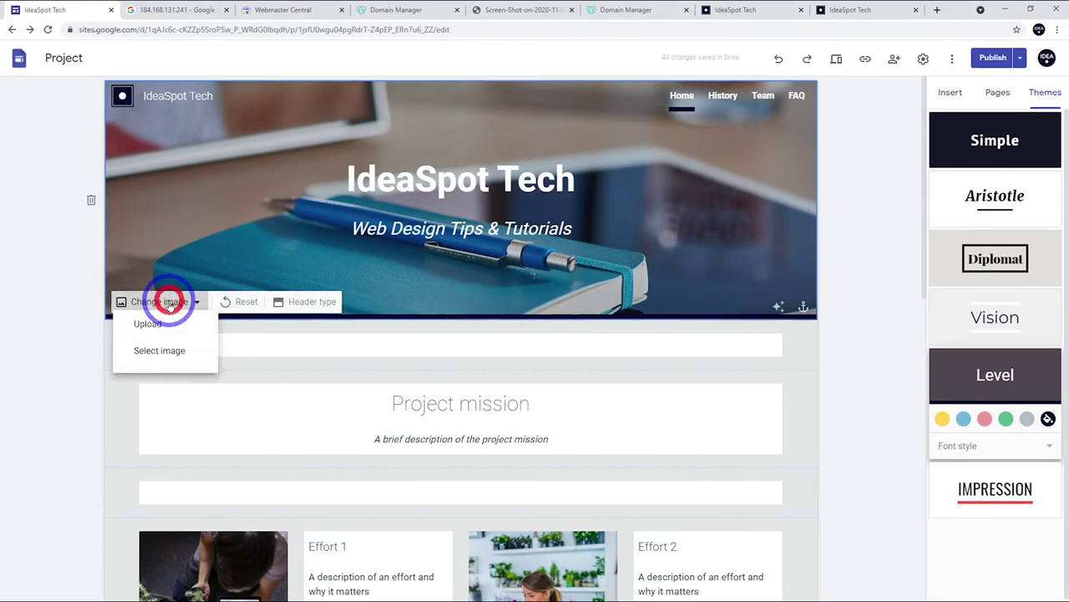
{"action": "left_click", "coordinate": [149, 335]}
{"action": "double_click", "coordinate": [74, 113]}
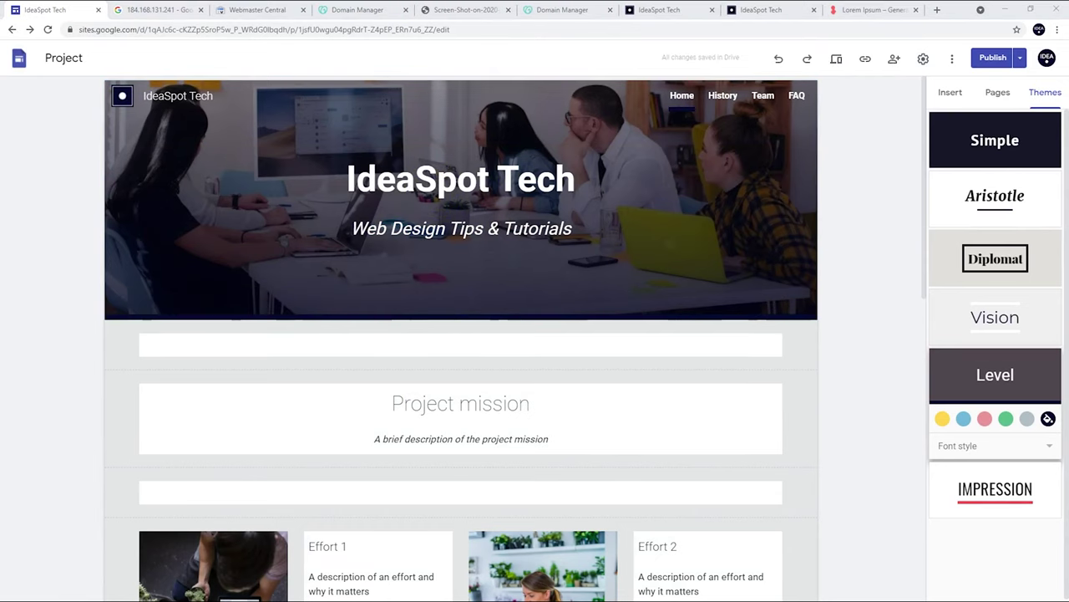
{"action": "left_click", "coordinate": [207, 215]}
Look through the layouts and content elements available to insert on the page
{"action": "left_click", "coordinate": [945, 93]}
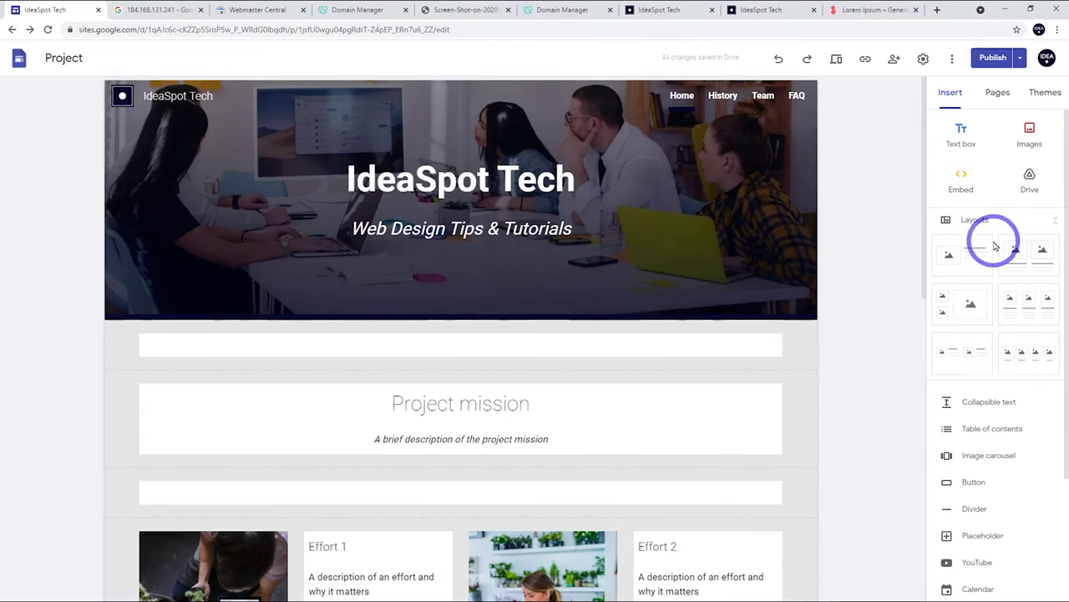
{"action": "scroll", "coordinate": [985, 442], "scroll_direction": "down", "scroll_amount": 2}
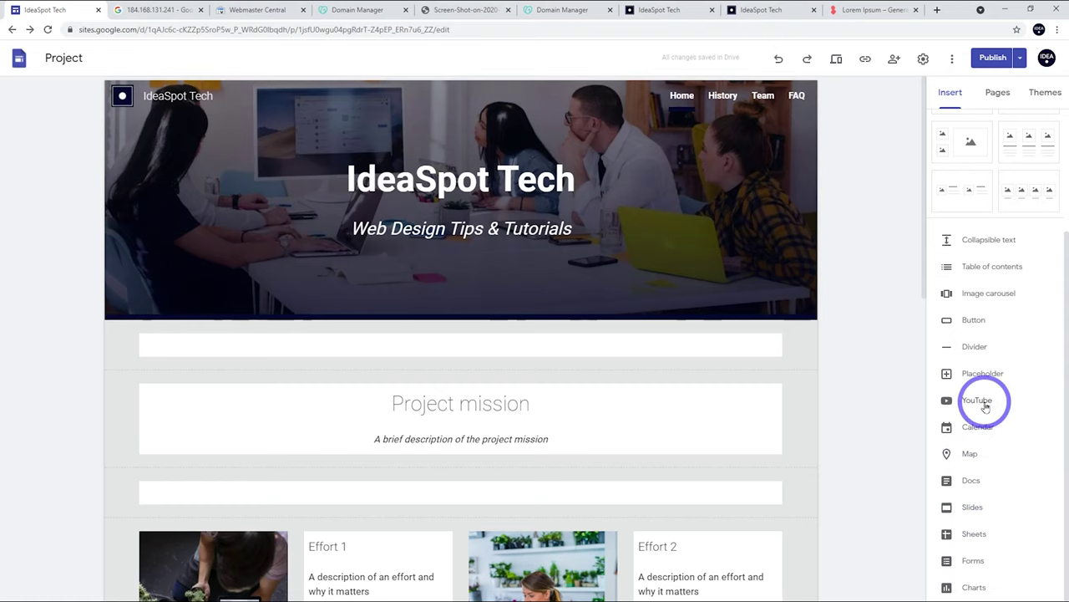
{"action": "scroll", "coordinate": [997, 454], "scroll_direction": "up", "scroll_amount": 2}
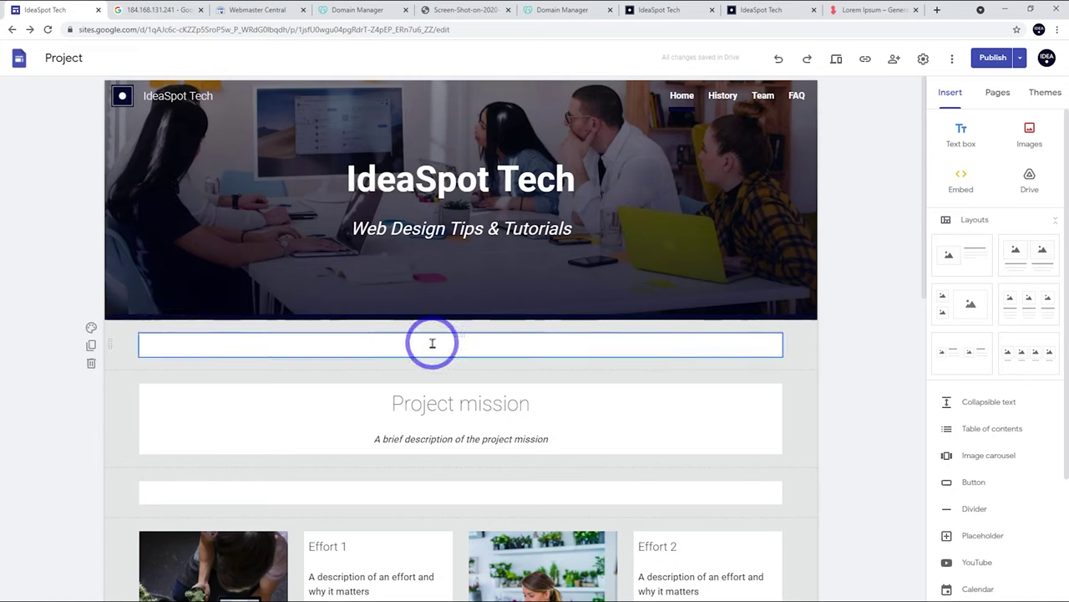
Add a text box below the Project mission section with the lorem ipsum paragraph, putting "Lorem ipsum" on its own line
{"action": "left_click", "coordinate": [282, 408]}
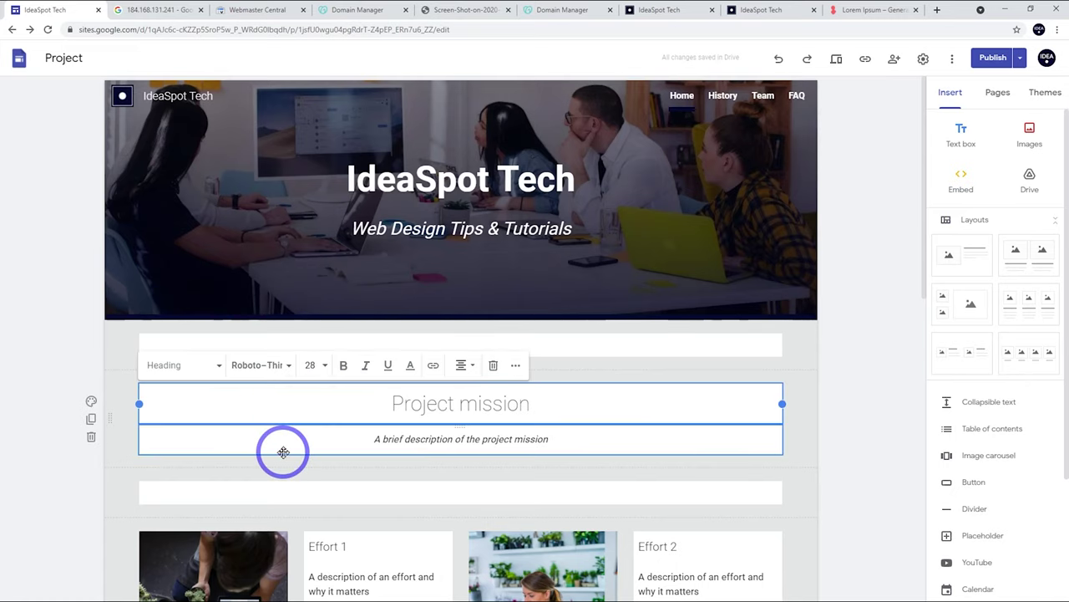
{"action": "left_click", "coordinate": [283, 452]}
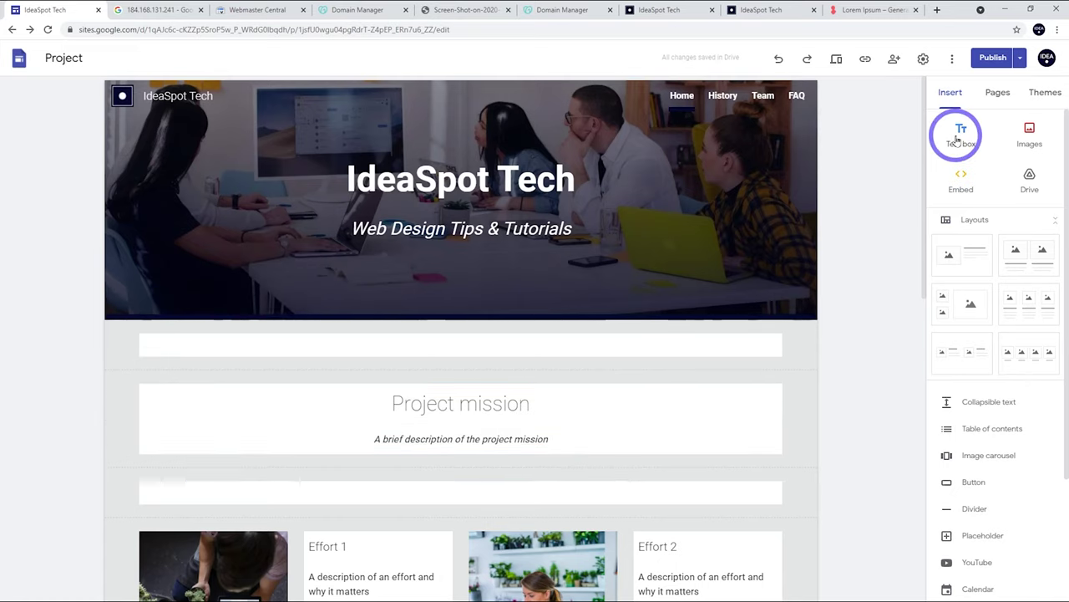
{"action": "left_click", "coordinate": [960, 135]}
{"action": "left_click", "coordinate": [369, 143]}
{"action": "left_click", "coordinate": [159, 146]}
{"action": "type", "text": "Lorem ipsum dolor sit amet, consectetur adipiscing elit, sed do eiusmod tempor incididunt ut labore et dolore magna aliqua. Ut enim ad minim veniam, quis nostrud exercitation ullamco laboris nisi ut aliquip ex ea commodo consequat. Duis aute irure dolor in reprehenderit in voluptate velit esse cillum dolore eu fugiat nulla pariatur. Excepteur sint occaecat cupidatat non proident, sunt in culpa qui officia deserunt mollit anim id est laborum."}
{"action": "left_click", "coordinate": [203, 146]}
{"action": "key", "text": "Return"}
Format the "Lorem ipsum" line as a bold Heading
{"action": "scroll", "coordinate": [214, 253], "scroll_direction": "up", "scroll_amount": 2}
{"action": "left_click_drag", "start_coordinate": [210, 262], "coordinate": [136, 258]}
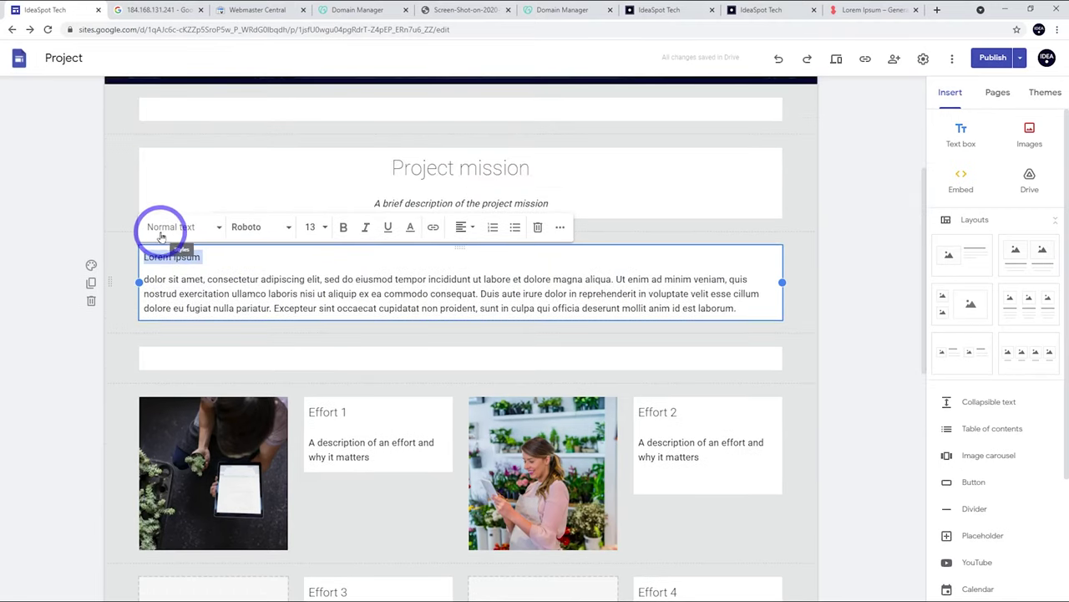
{"action": "left_click", "coordinate": [163, 227]}
{"action": "left_click", "coordinate": [164, 290]}
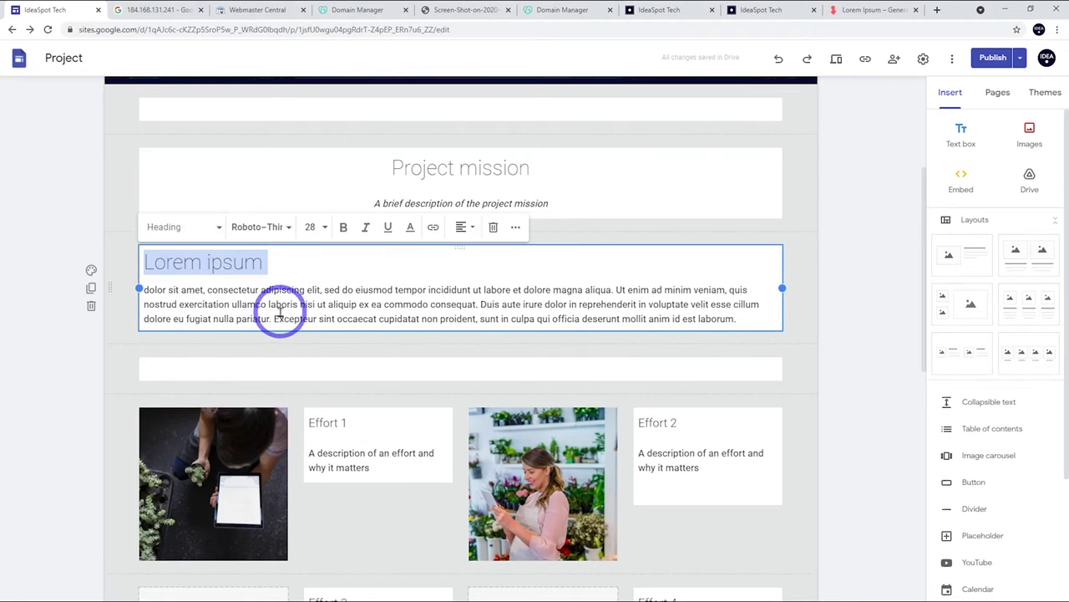
{"action": "left_click", "coordinate": [344, 227]}
{"action": "left_click", "coordinate": [363, 304]}
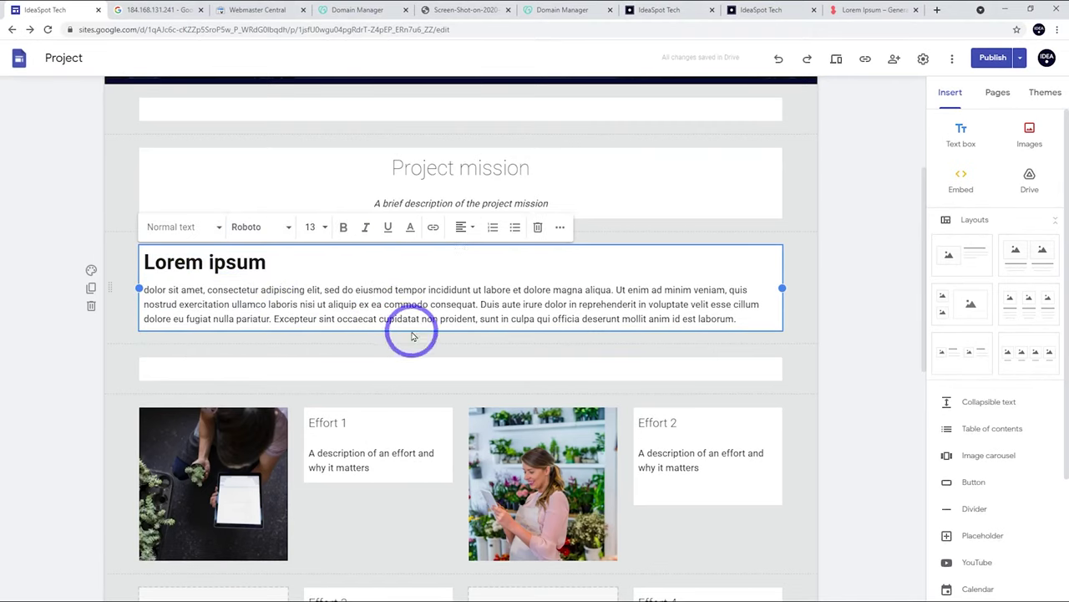
Upload ideaspot-3.jpg below the Lorem ipsum text, then enlarge the image and centre it in its section
{"action": "left_click", "coordinate": [1031, 132]}
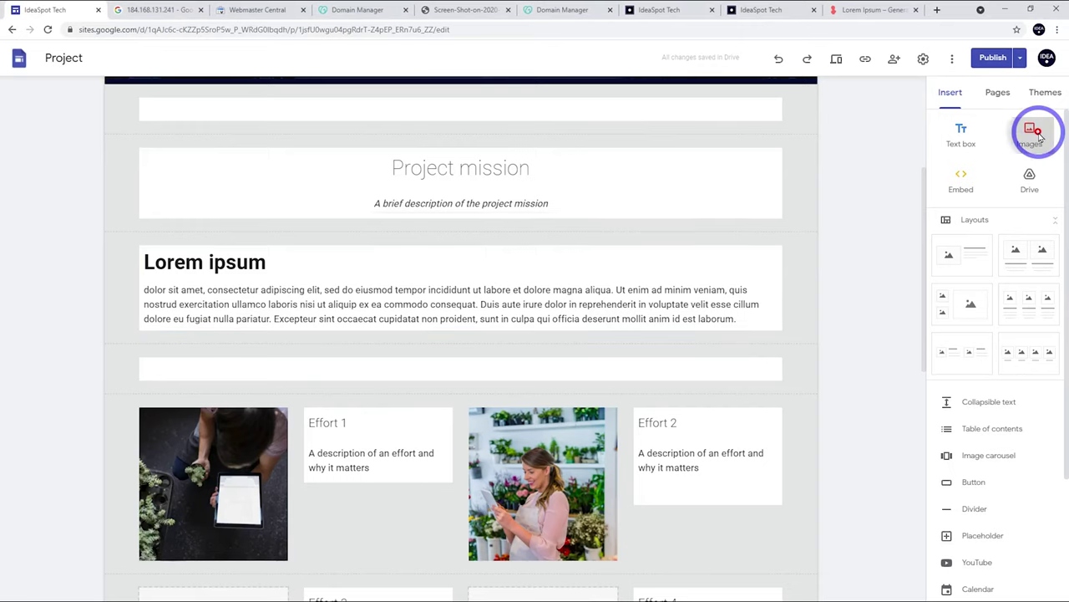
{"action": "left_click", "coordinate": [1014, 173]}
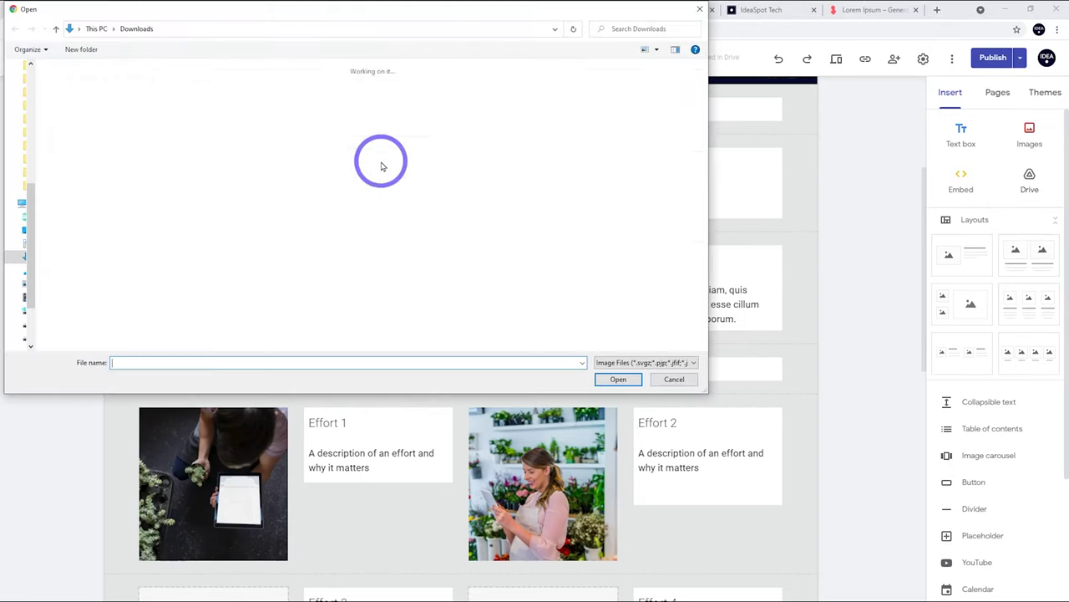
{"action": "left_click", "coordinate": [319, 293]}
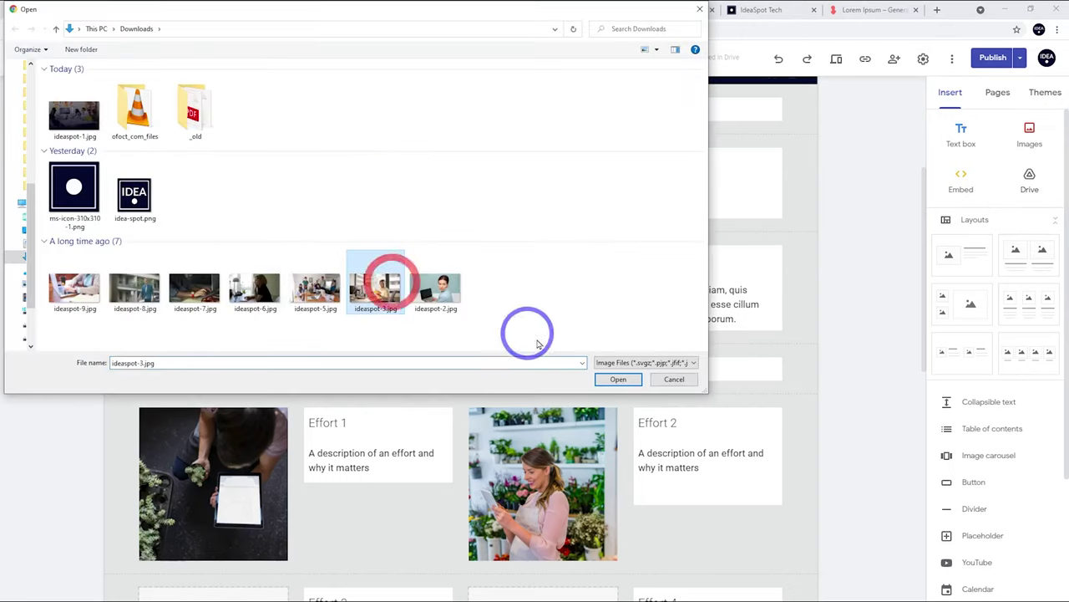
{"action": "left_click", "coordinate": [615, 379]}
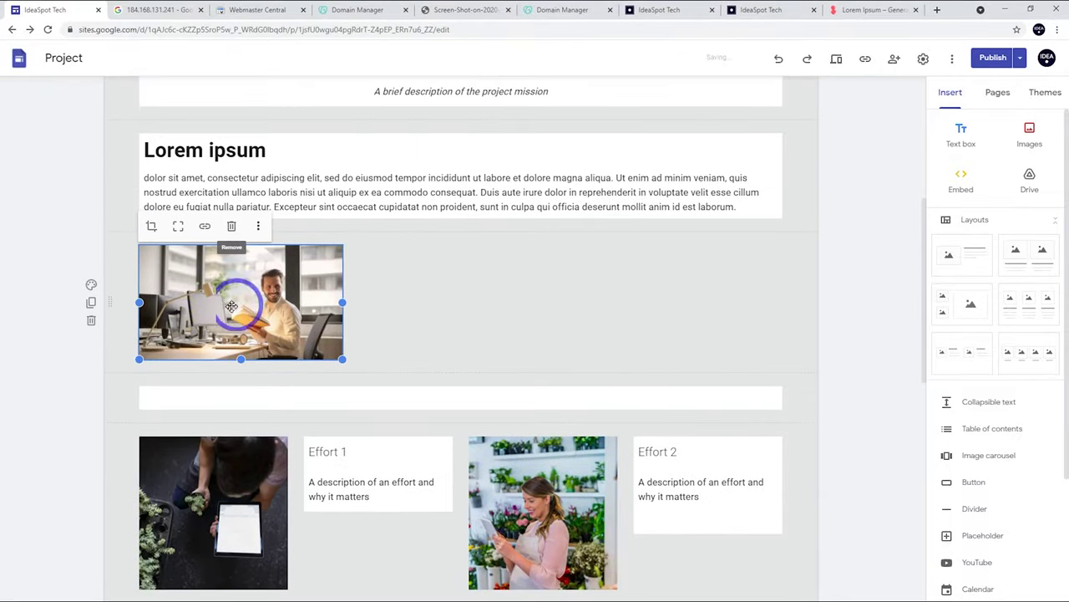
{"action": "left_click_drag", "start_coordinate": [341, 358], "coordinate": [409, 398]}
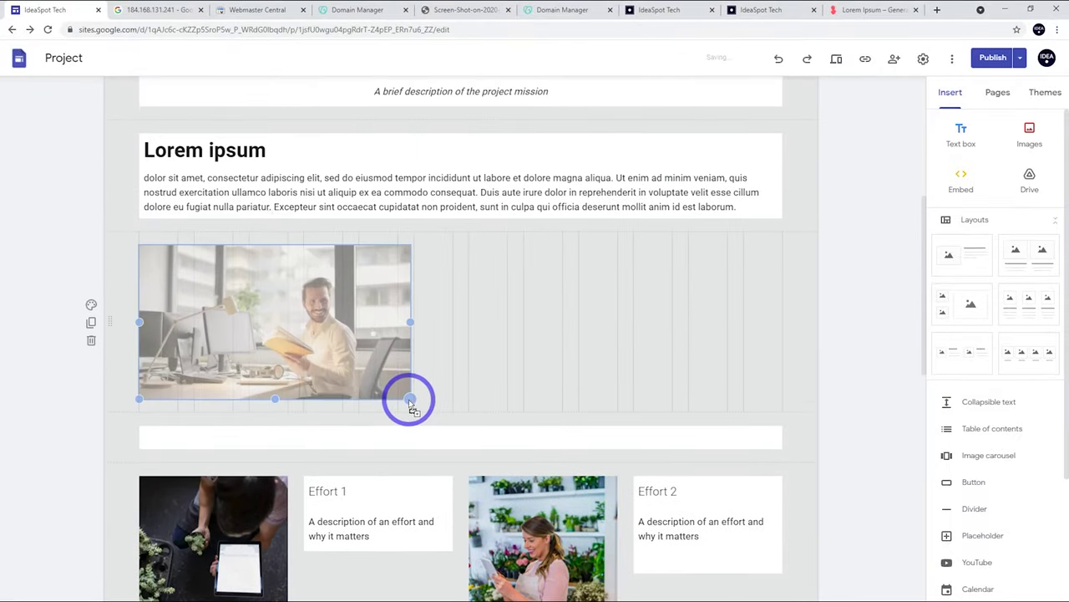
{"action": "left_click_drag", "start_coordinate": [281, 327], "coordinate": [456, 294]}
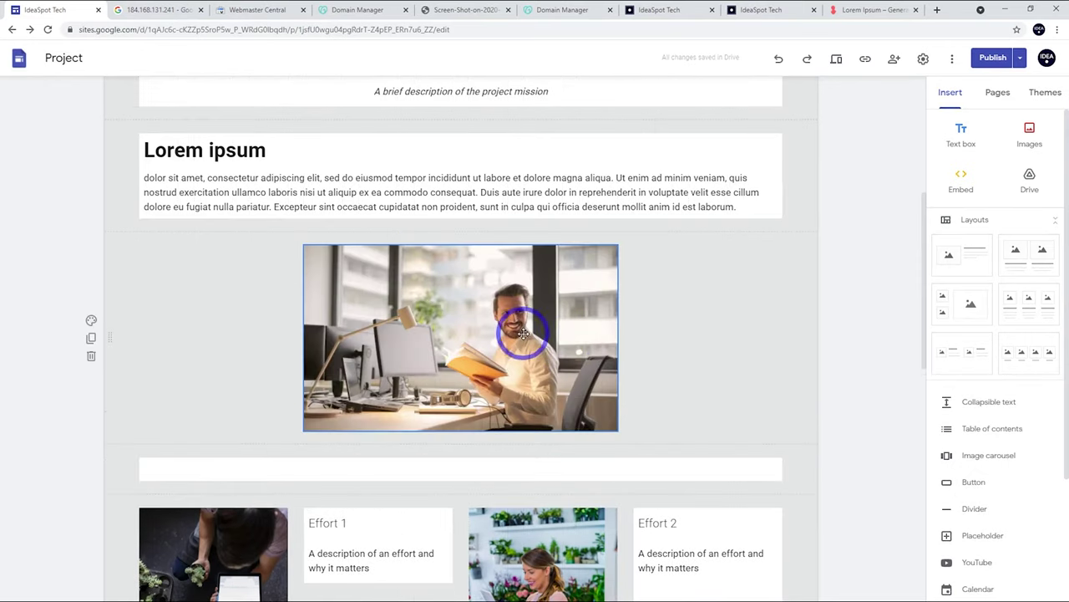
Review the draft changes against the live version and publish the site
{"action": "left_click", "coordinate": [989, 57]}
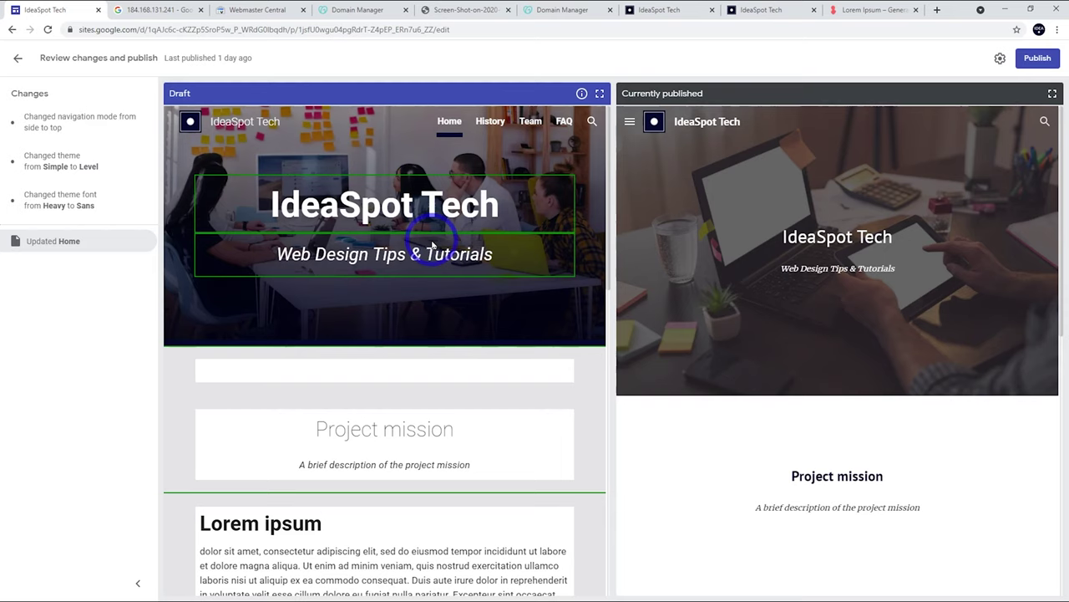
{"action": "left_click", "coordinate": [1037, 58]}
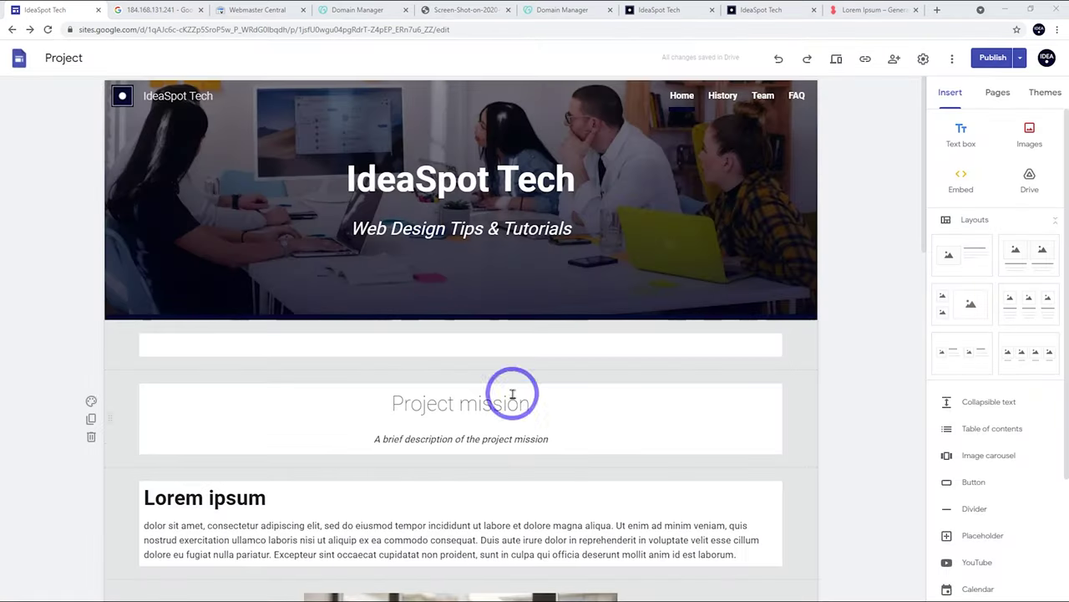
Insert the layout with two captioned images side by side and upload ideaspot-8.jpg into its first image placeholder
{"action": "left_click", "coordinate": [436, 344]}
{"action": "left_click", "coordinate": [1022, 255]}
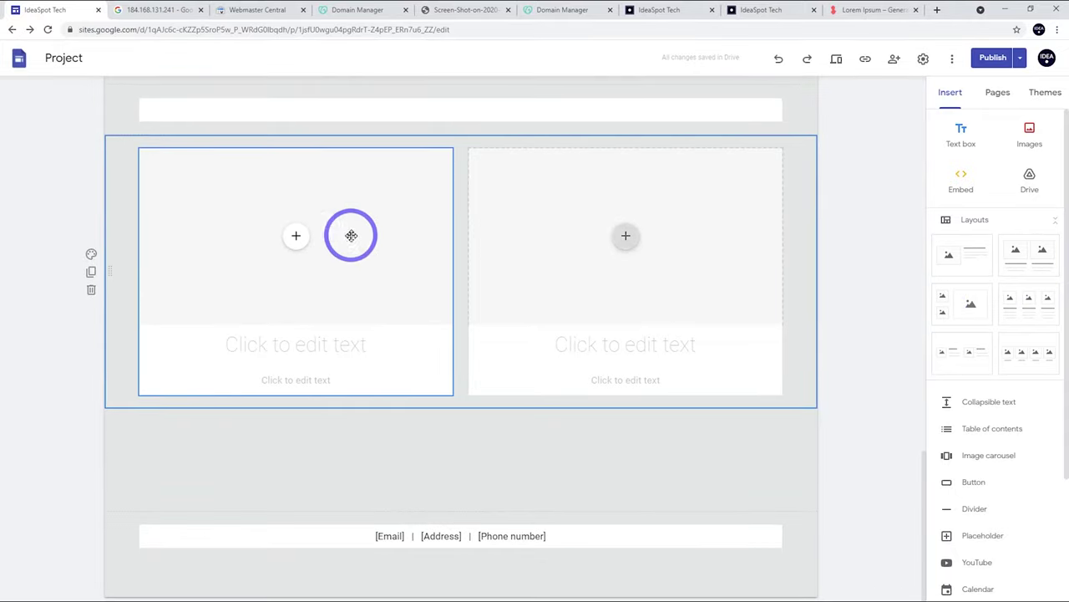
{"action": "left_click", "coordinate": [297, 247]}
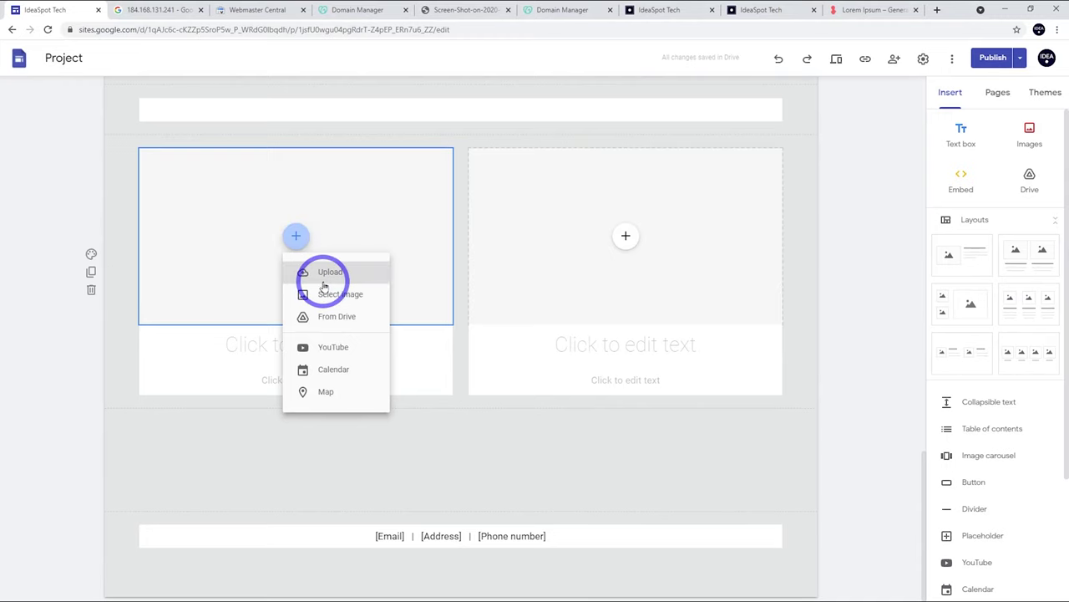
{"action": "left_click", "coordinate": [321, 282]}
{"action": "left_click", "coordinate": [140, 287]}
{"action": "left_click", "coordinate": [615, 380]}
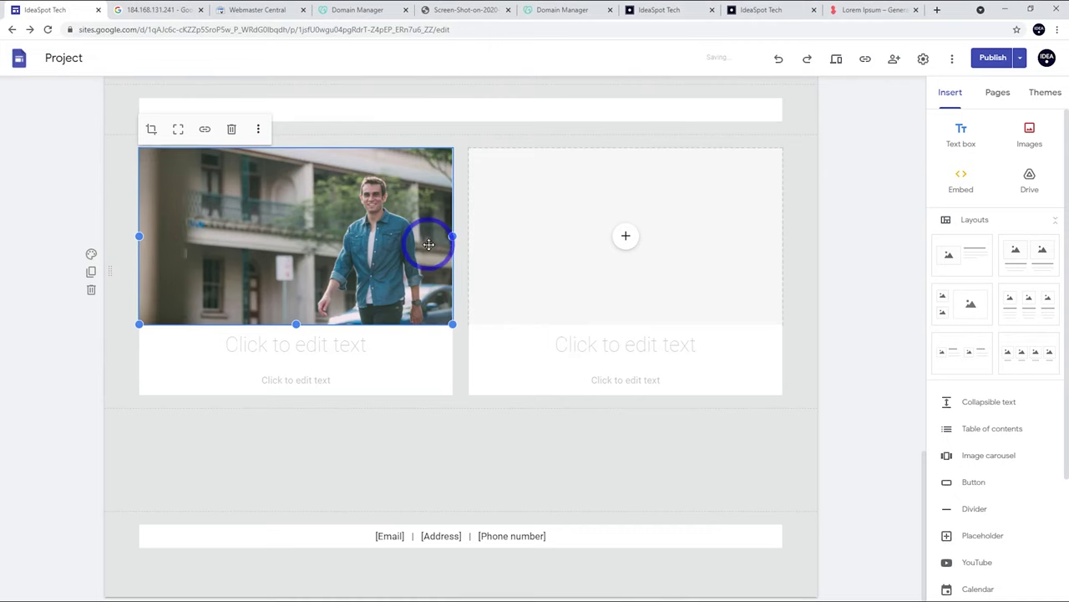
Upload ideaspot-2.jpg into the second image placeholder of the two-column layout
{"action": "left_click", "coordinate": [626, 236]}
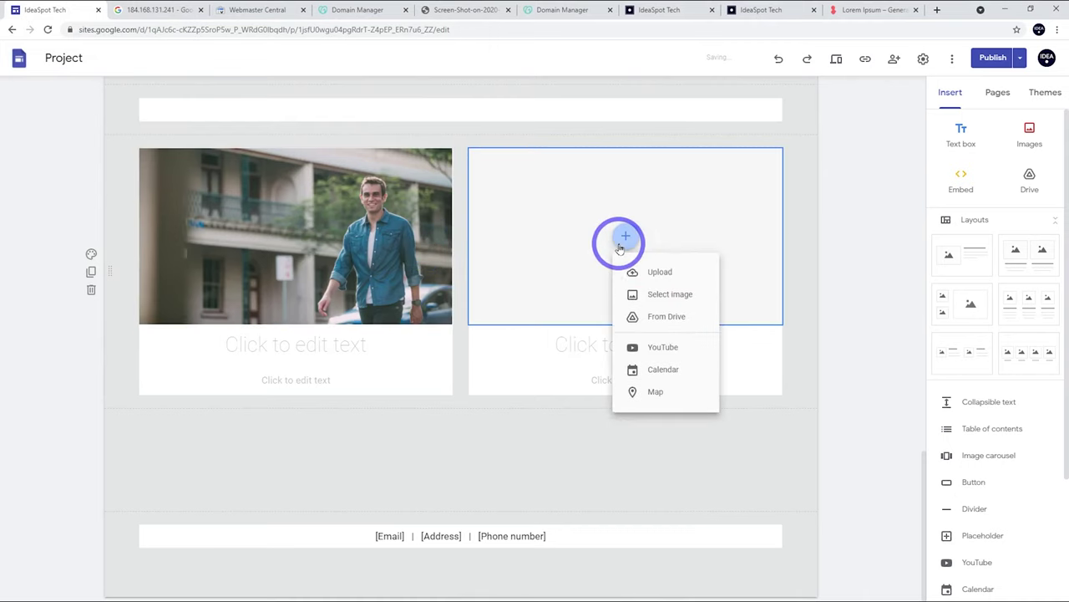
{"action": "left_click", "coordinate": [643, 269]}
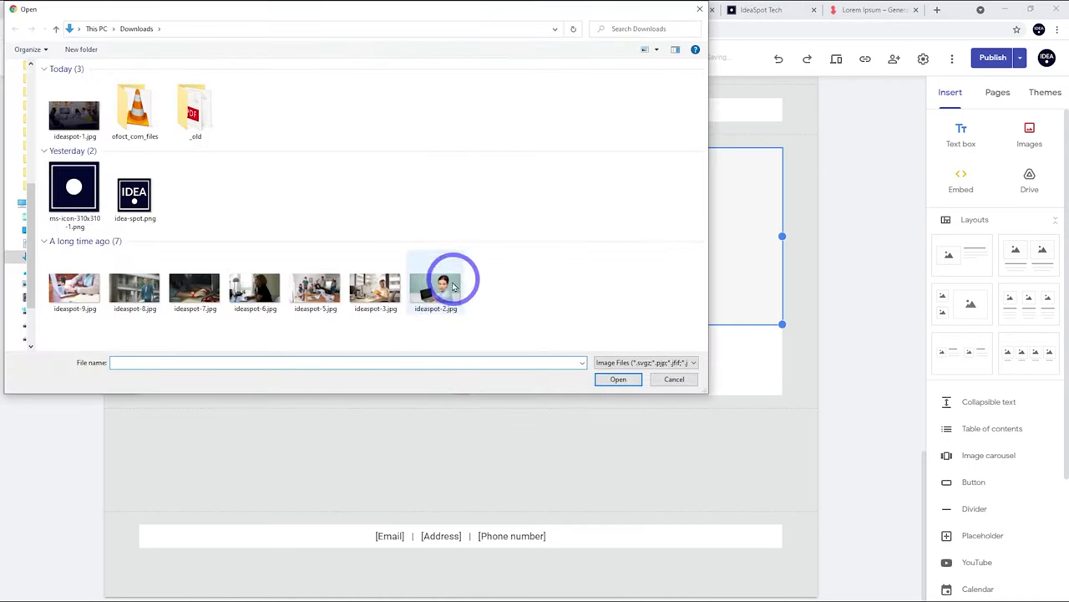
{"action": "left_click", "coordinate": [436, 286]}
{"action": "left_click", "coordinate": [614, 379]}
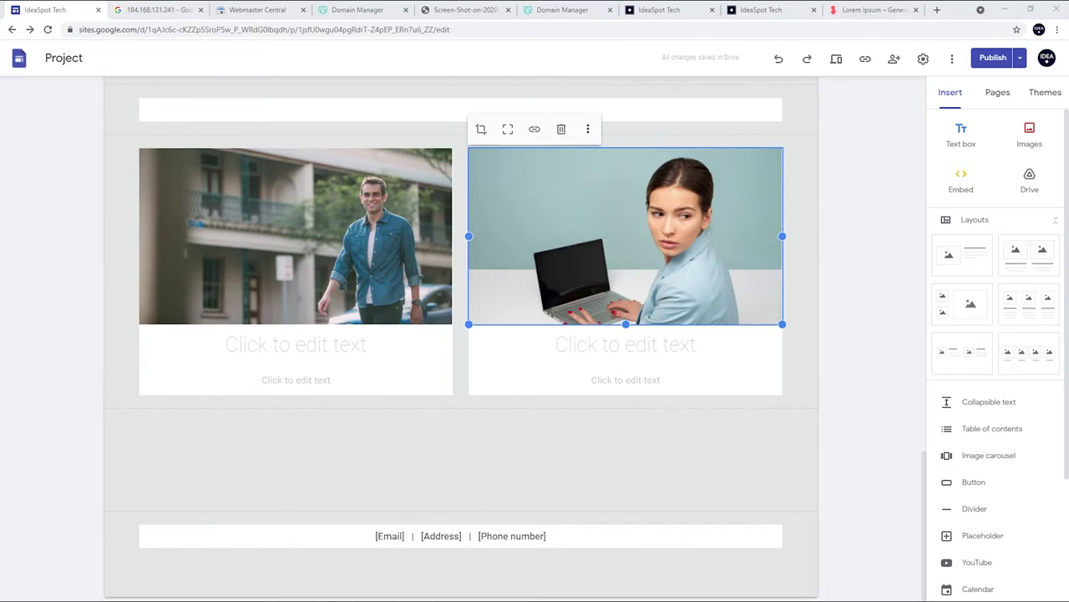
Title the first column Projects and the second column Services
{"action": "left_click", "coordinate": [301, 343]}
{"action": "type", "text": "Projects"}
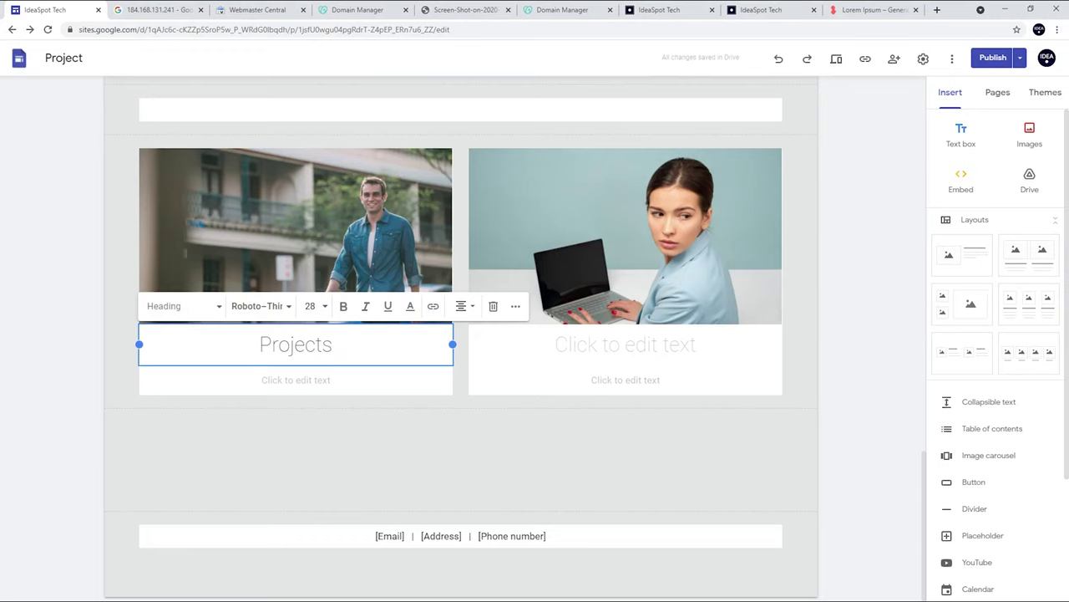
{"action": "left_click", "coordinate": [626, 342]}
{"action": "type", "text": "Services"}
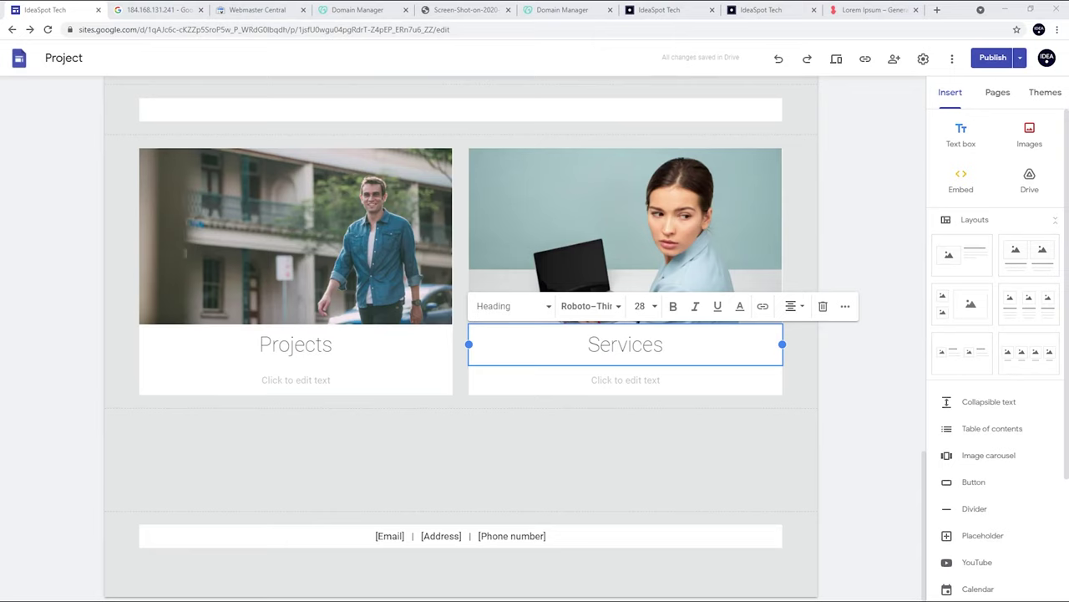
Fill the Projects description with lorem ipsum text starting with a capitalised "Voluptate velit esse cillum dolore"
{"action": "left_click", "coordinate": [270, 383]}
{"action": "type", "text": "voluptate velit esse cillum dolore eu fugiat nulla pariatur. Excepteur sint occaecat cupidatat non proident, sunt in culpa qui officia deserunt mollit anim id est laborum."}
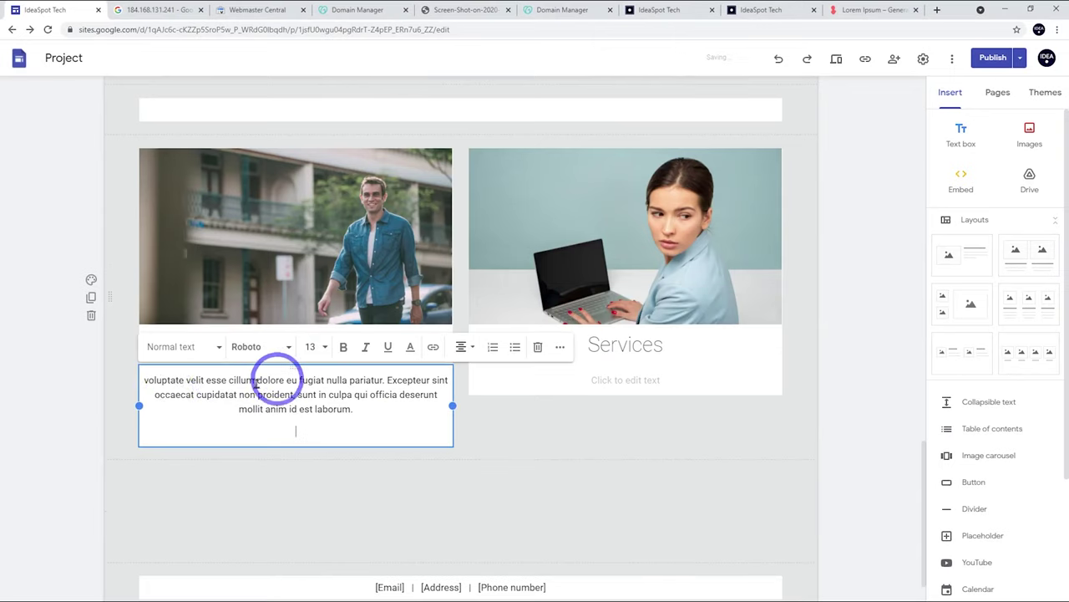
{"action": "key", "text": "Delete"}
{"action": "type", "text": "V"}
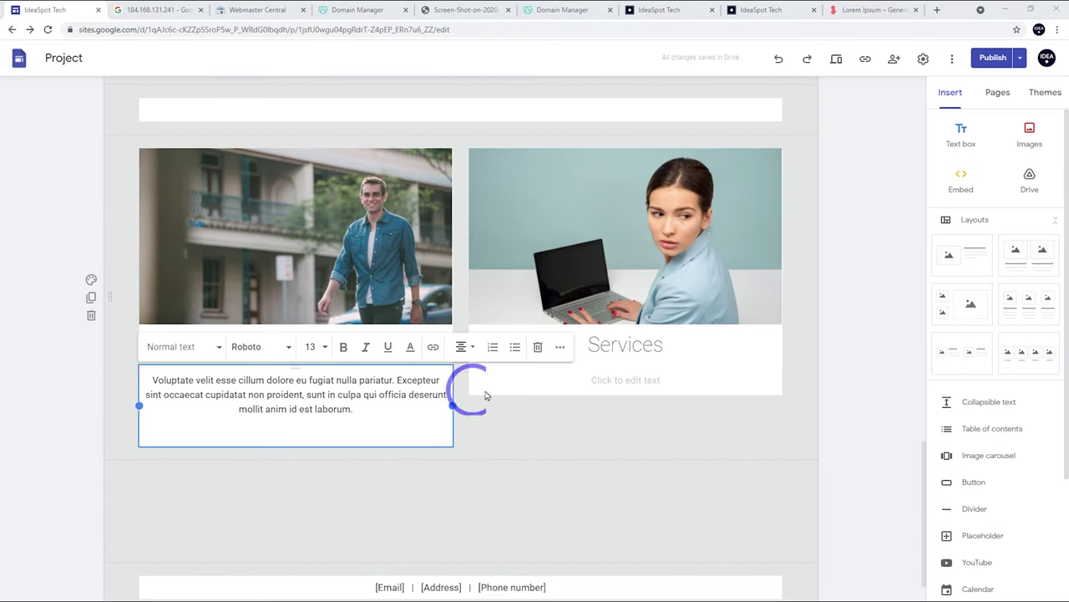
Fill the Services description with lorem ipsum text starting with a capitalised "Ectetur adipiscing elit"
{"action": "left_click", "coordinate": [580, 382]}
{"action": "type", "text": "ectetur adipiscing elit, sed do eiusmod tempor incididunt ut labore et dolore magna aliqua. Ut enim ad minim veniam, quis nostrud exercitation ullamco laboris nisi ut aliquip ex ea commodo co"}
{"action": "key", "text": "Delete"}
{"action": "type", "text": "E"}
{"action": "left_click", "coordinate": [484, 380]}
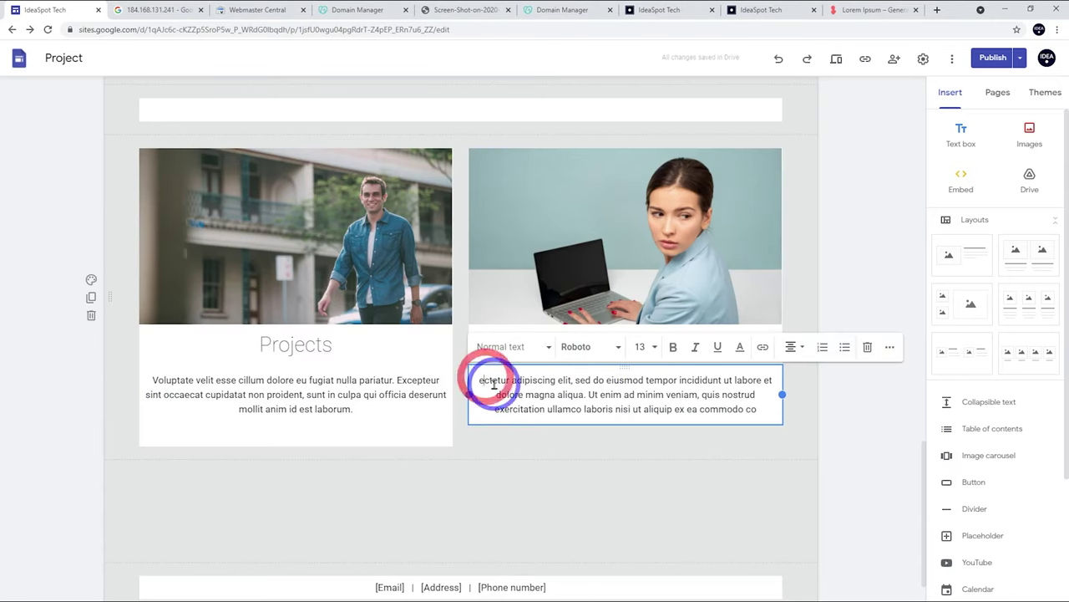
Remove the blank line at the end of the Projects description
{"action": "left_click", "coordinate": [293, 421]}
{"action": "key", "text": "BackSpace"}
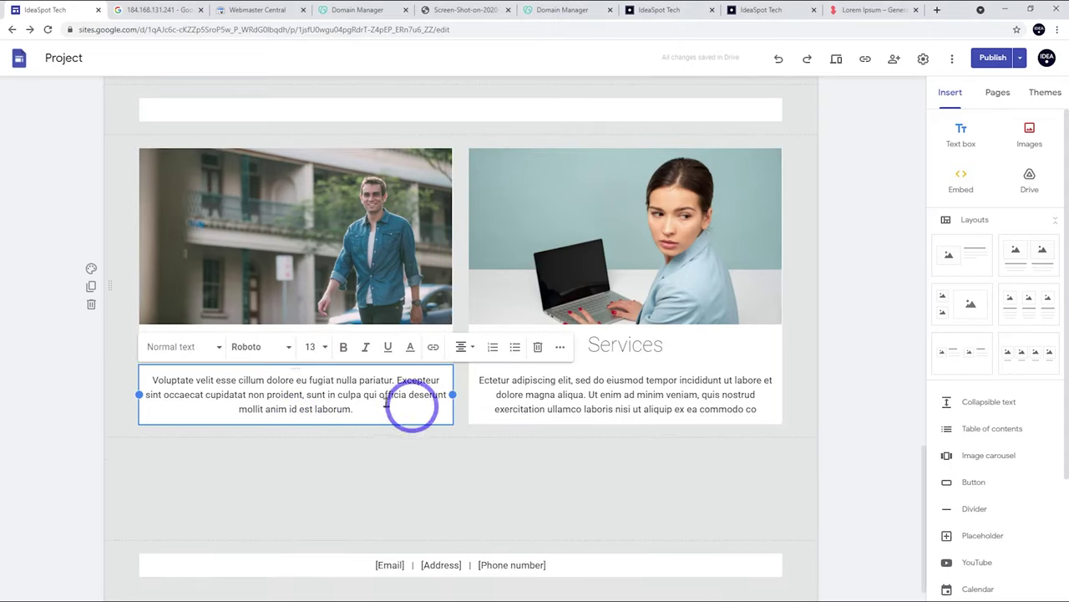
{"action": "left_click", "coordinate": [562, 439]}
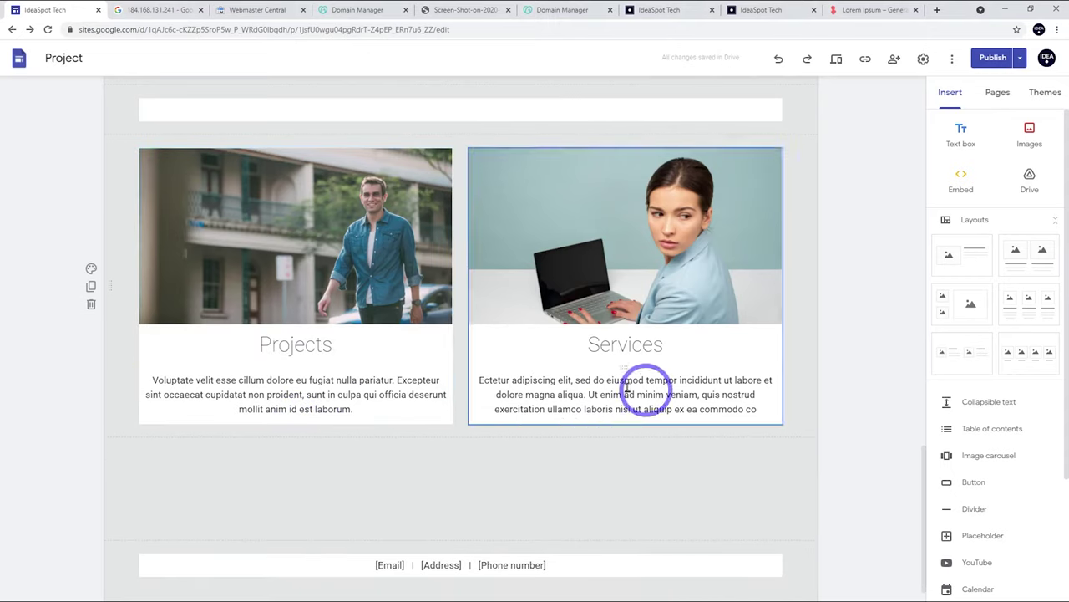
Move the Projects and Services section up the page to just above the Project mission section
{"action": "scroll", "coordinate": [468, 388], "scroll_direction": "down", "scroll_amount": 1}
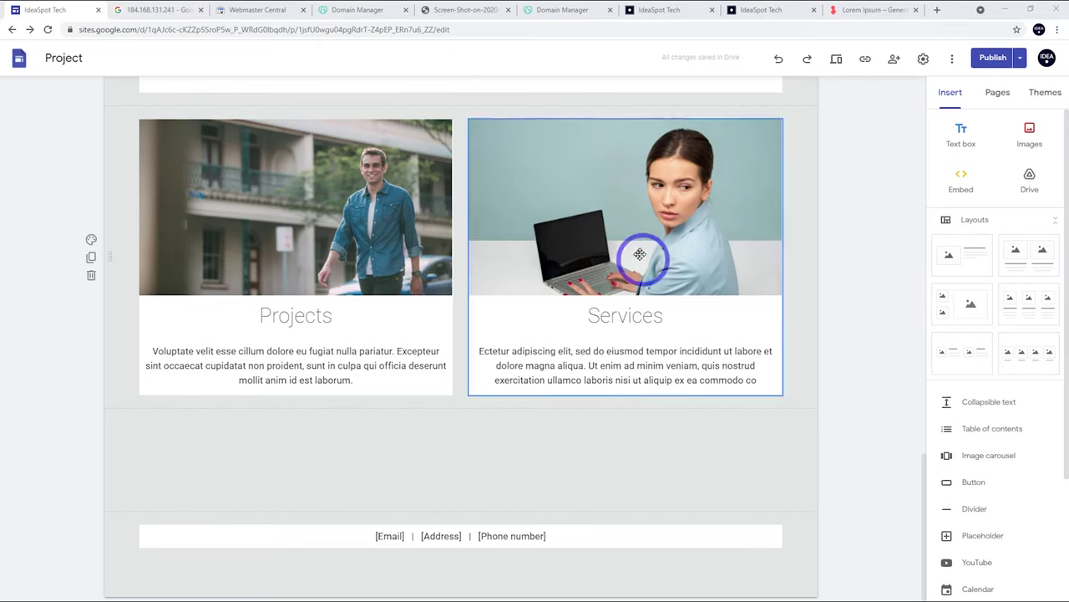
{"action": "left_click", "coordinate": [201, 238]}
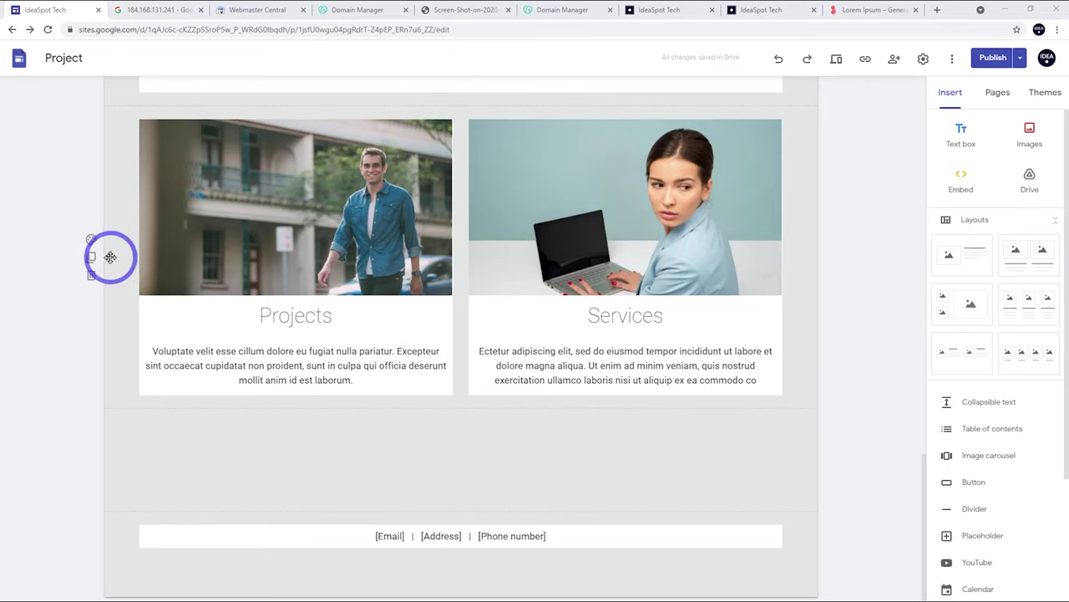
{"action": "left_click_drag", "start_coordinate": [110, 258], "coordinate": [213, 377]}
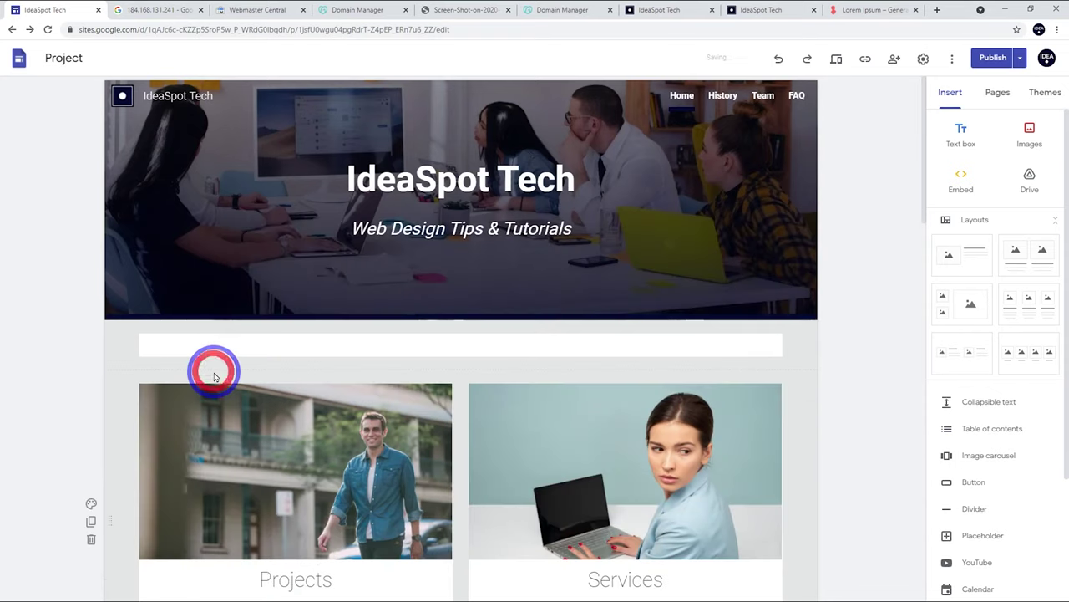
{"action": "scroll", "coordinate": [199, 375], "scroll_direction": "down", "scroll_amount": 2}
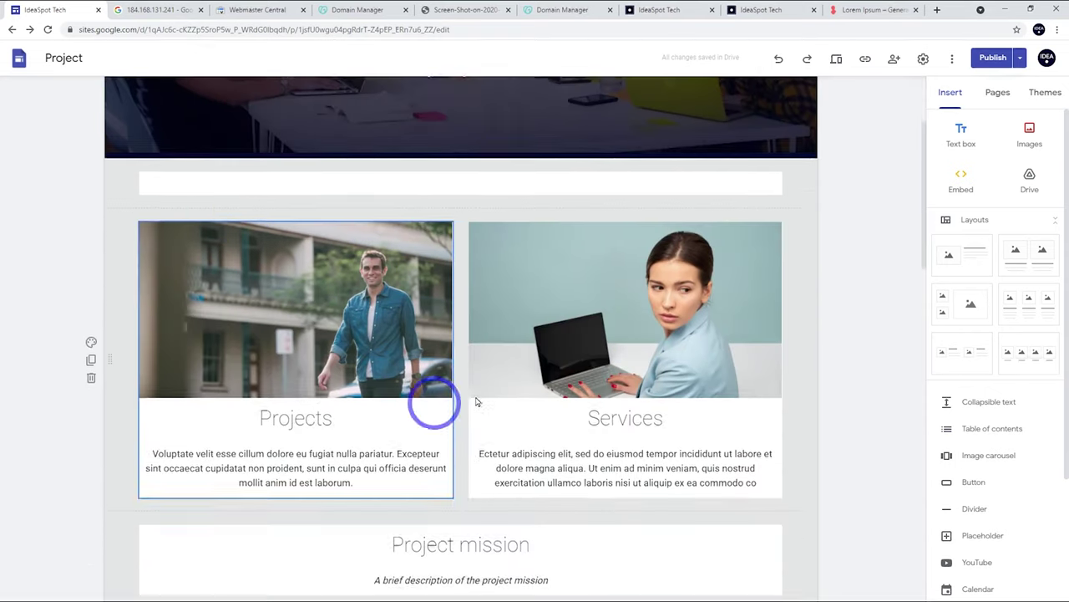
{"action": "scroll", "coordinate": [490, 356], "scroll_direction": "up", "scroll_amount": 2}
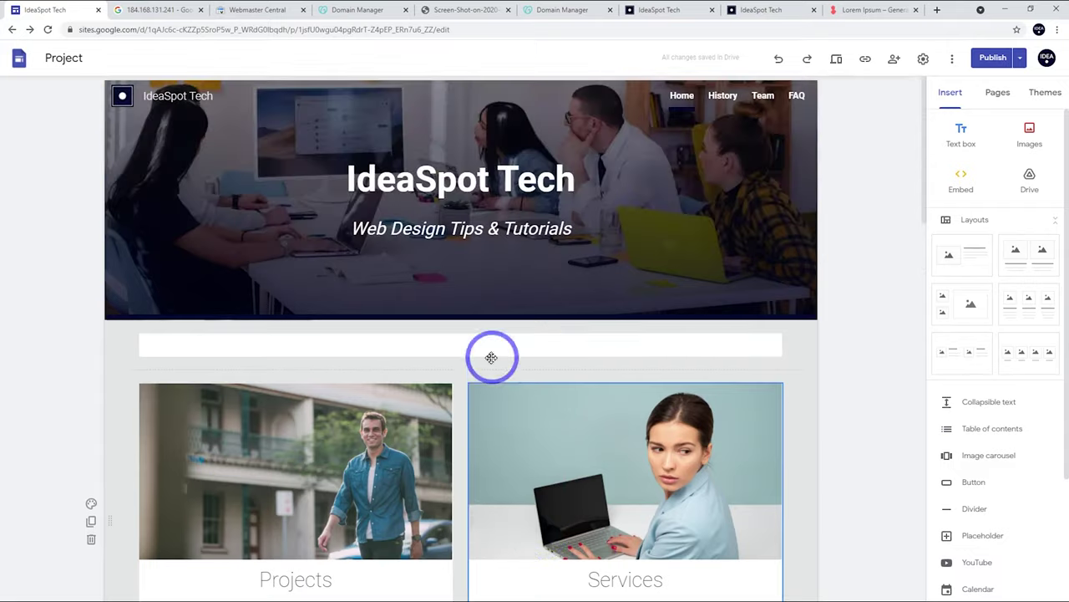
Insert a "Meet our team" button linking to the Team page below the Project mission section and centre it
{"action": "scroll", "coordinate": [275, 304], "scroll_direction": "down", "scroll_amount": 4}
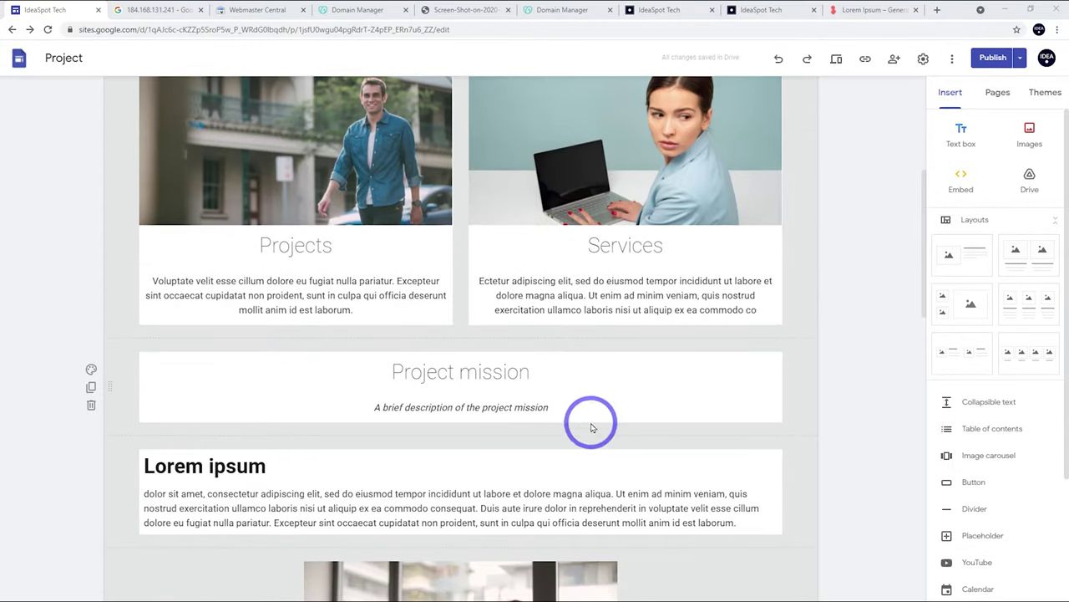
{"action": "left_click", "coordinate": [587, 410]}
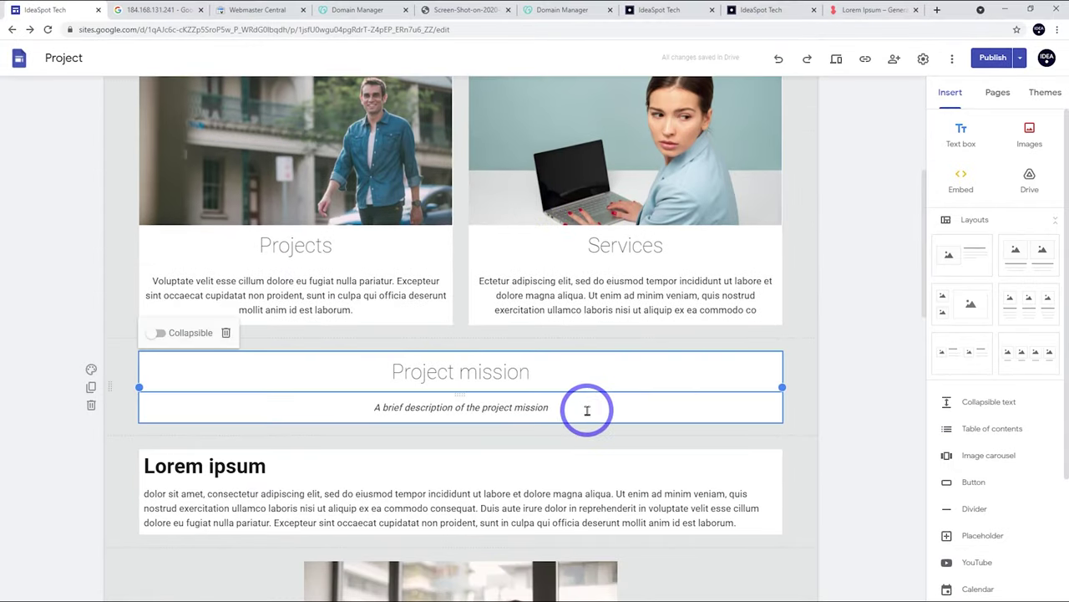
{"action": "left_click", "coordinate": [967, 483]}
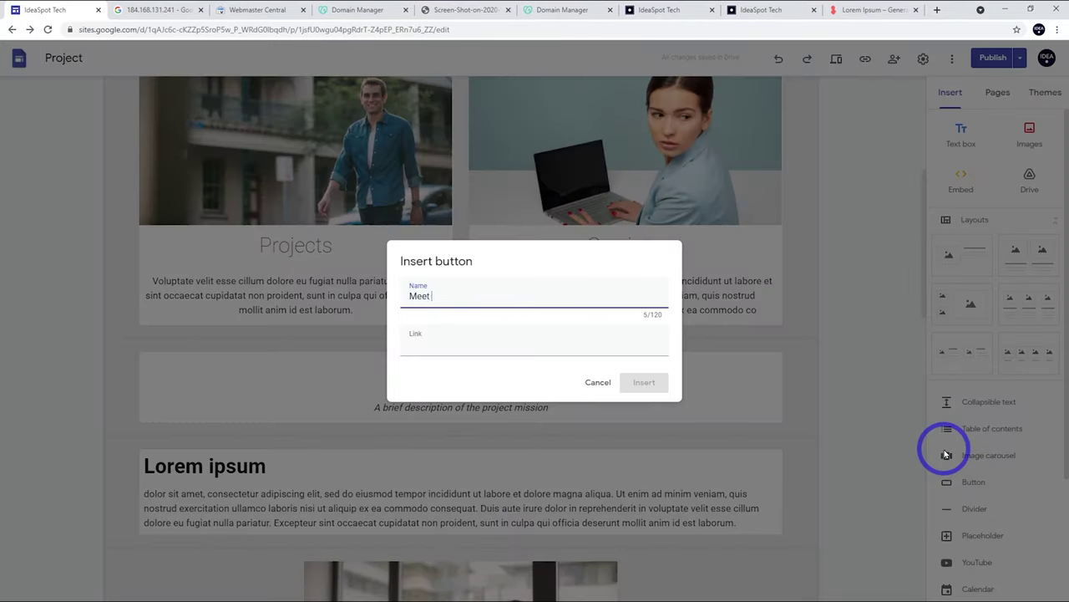
{"action": "key", "text": "Tab"}
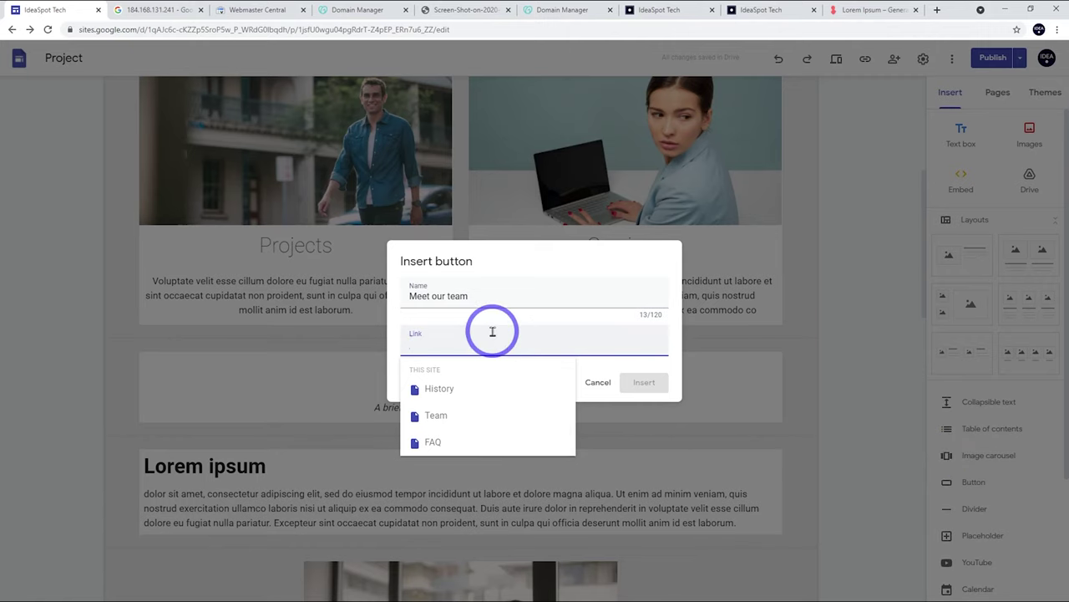
{"action": "left_click", "coordinate": [440, 417]}
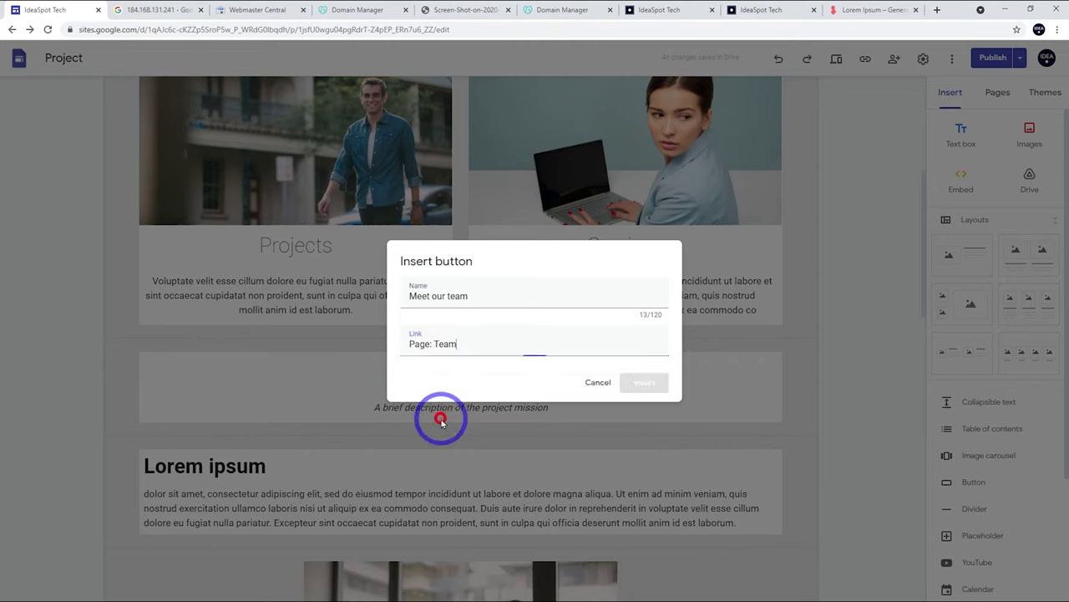
{"action": "left_click", "coordinate": [647, 382]}
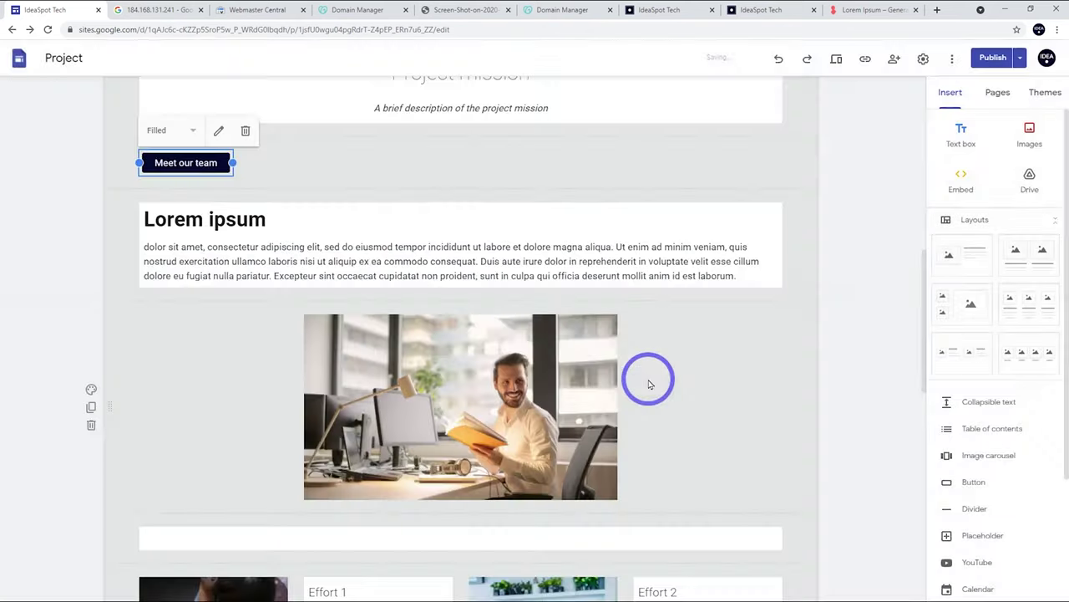
{"action": "scroll", "coordinate": [348, 279], "scroll_direction": "up", "scroll_amount": 2}
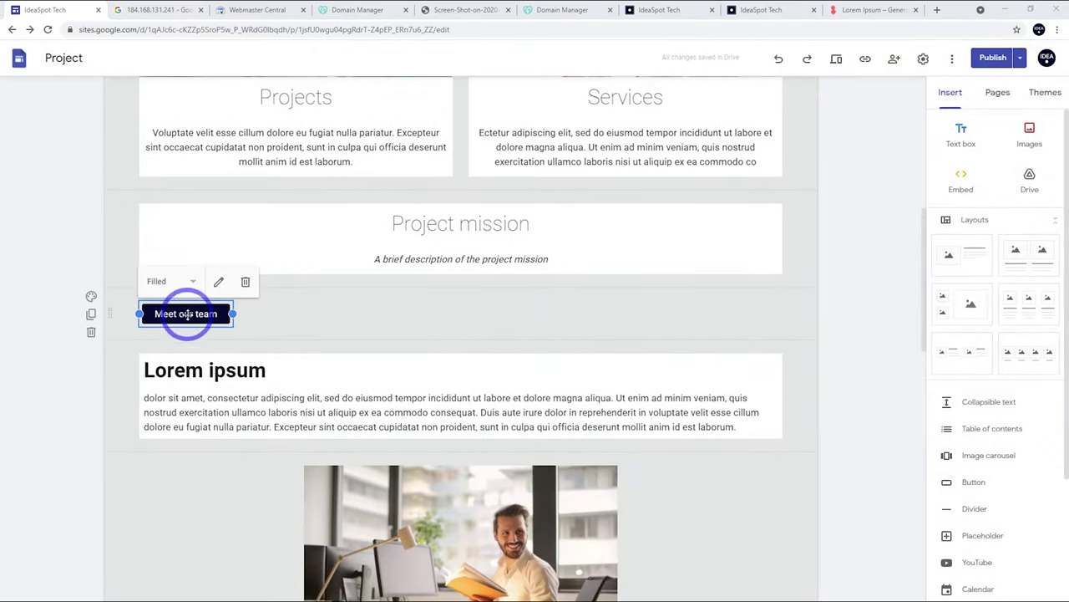
{"action": "left_click_drag", "start_coordinate": [166, 311], "coordinate": [464, 316]}
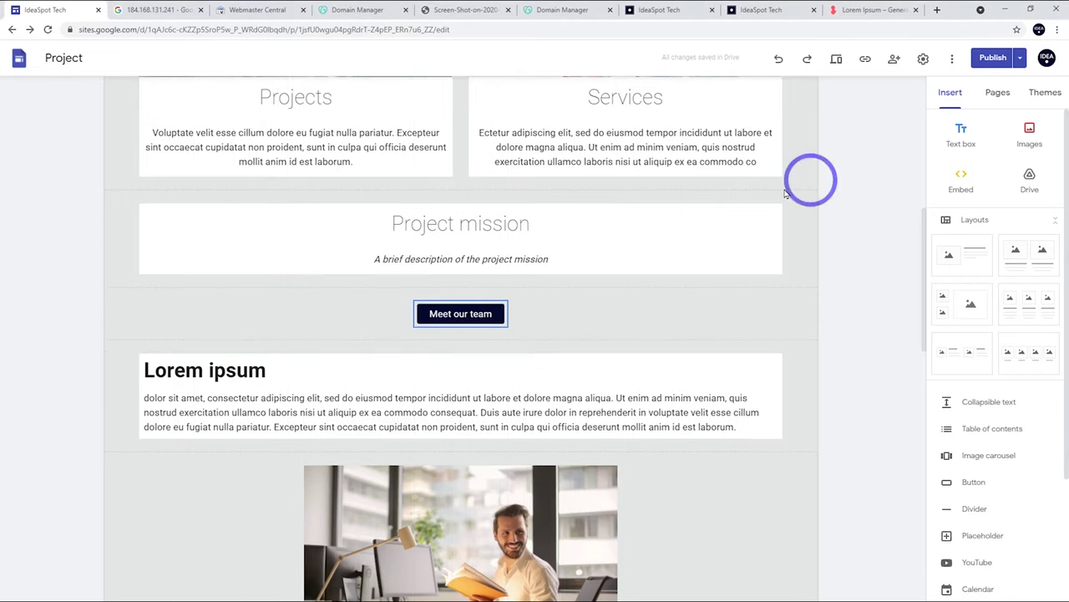
Replace the Project mission description with centred lorem ipsum text starting "Duis aute irure dolor in reprehenderit"
{"action": "left_click", "coordinate": [506, 230]}
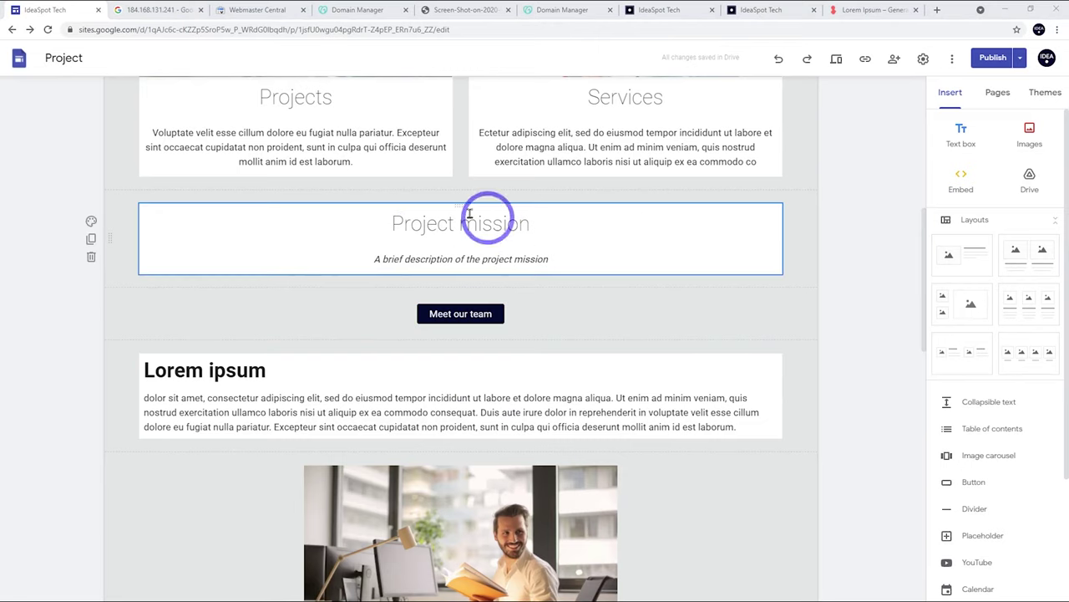
{"action": "left_click", "coordinate": [538, 259]}
{"action": "left_click_drag", "start_coordinate": [482, 258], "coordinate": [360, 260]}
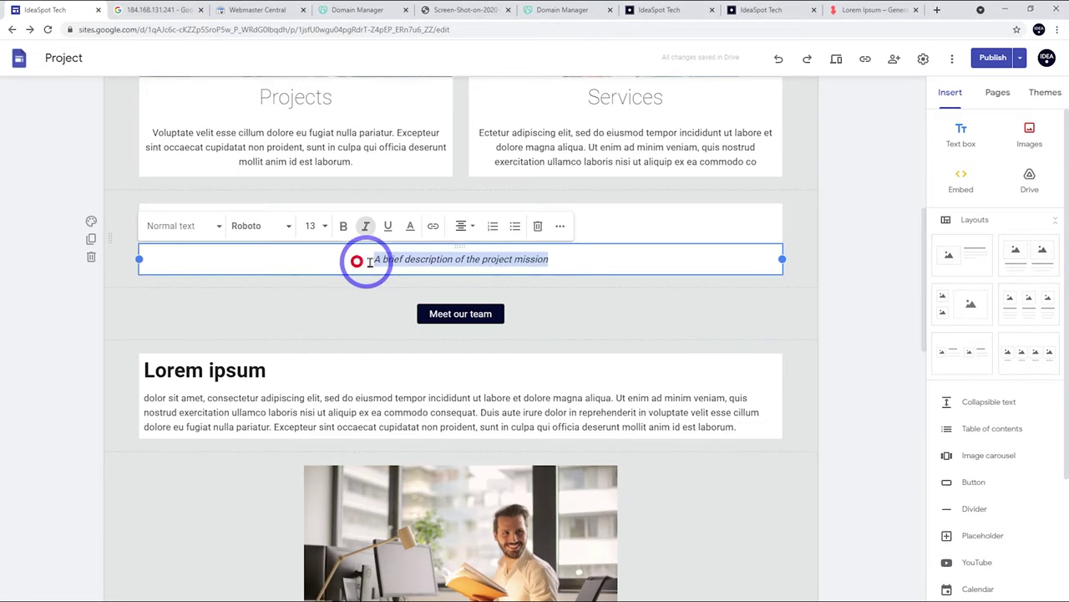
{"action": "type", "text": "Duis aute irure dolor in reprehenderit in voluptate velit esse cillum dolore eu fugiat nulla pariatur. Excepteur sint occaecat cupidatat non proident, sunt in culpa qui officia deserunt mollit anim id est laborum."}
{"action": "left_click", "coordinate": [465, 225]}
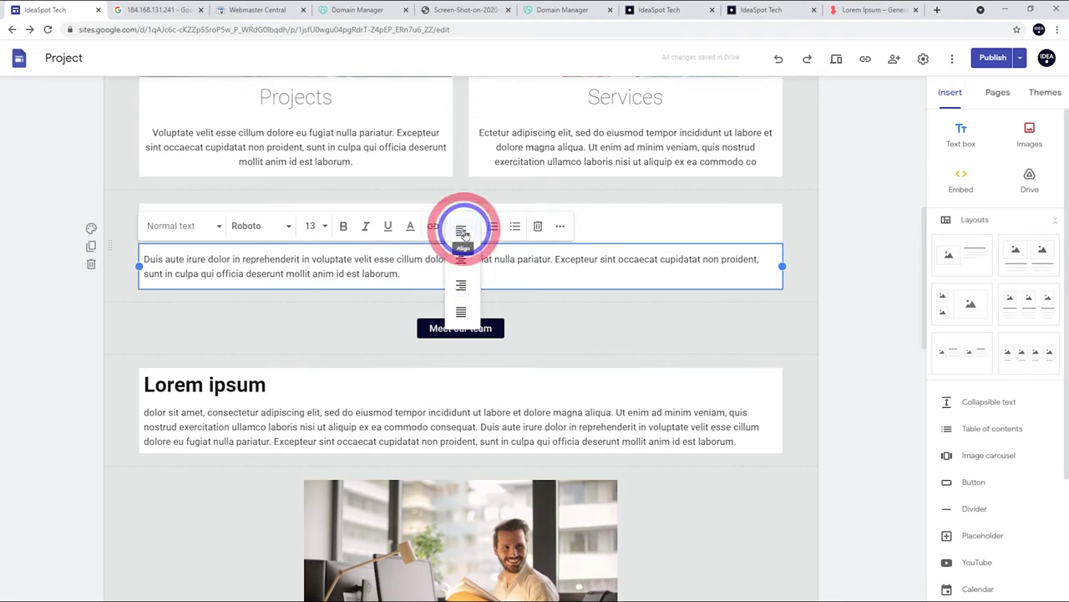
{"action": "left_click", "coordinate": [462, 259]}
{"action": "left_click", "coordinate": [375, 311]}
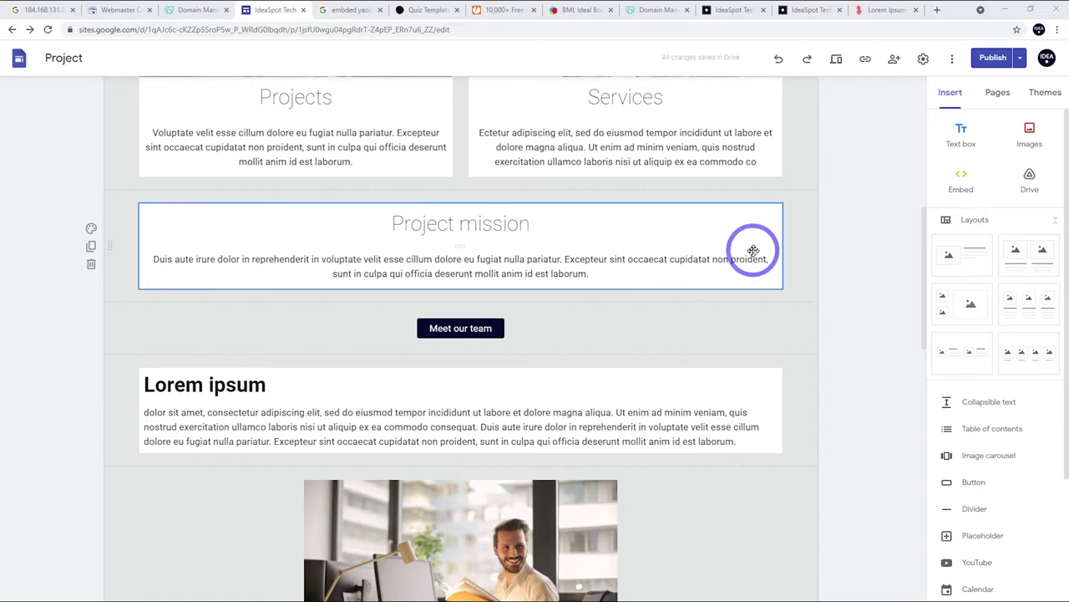
Start a web embed from HTML code at the empty text box below the office photo
{"action": "scroll", "coordinate": [699, 258], "scroll_direction": "down", "scroll_amount": 5}
{"action": "scroll", "coordinate": [692, 298], "scroll_direction": "up", "scroll_amount": 1}
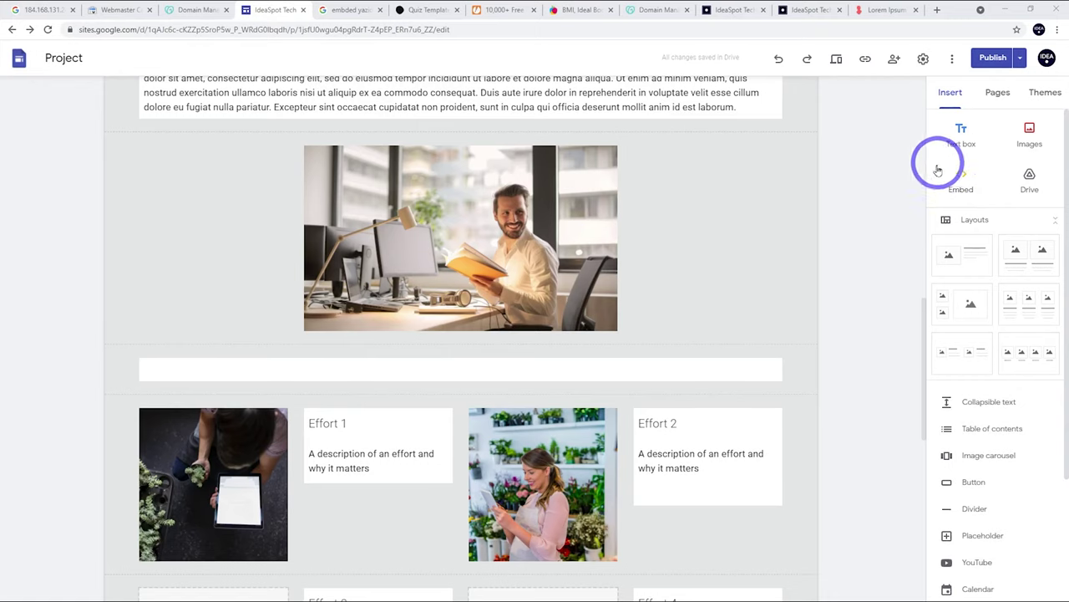
{"action": "left_click", "coordinate": [660, 366]}
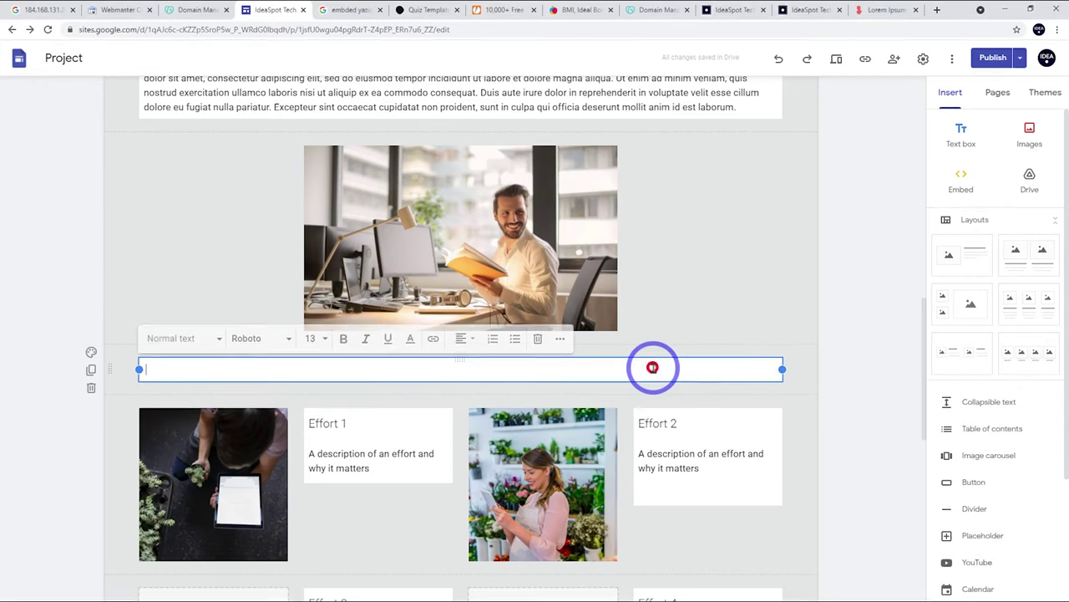
{"action": "left_click", "coordinate": [957, 187]}
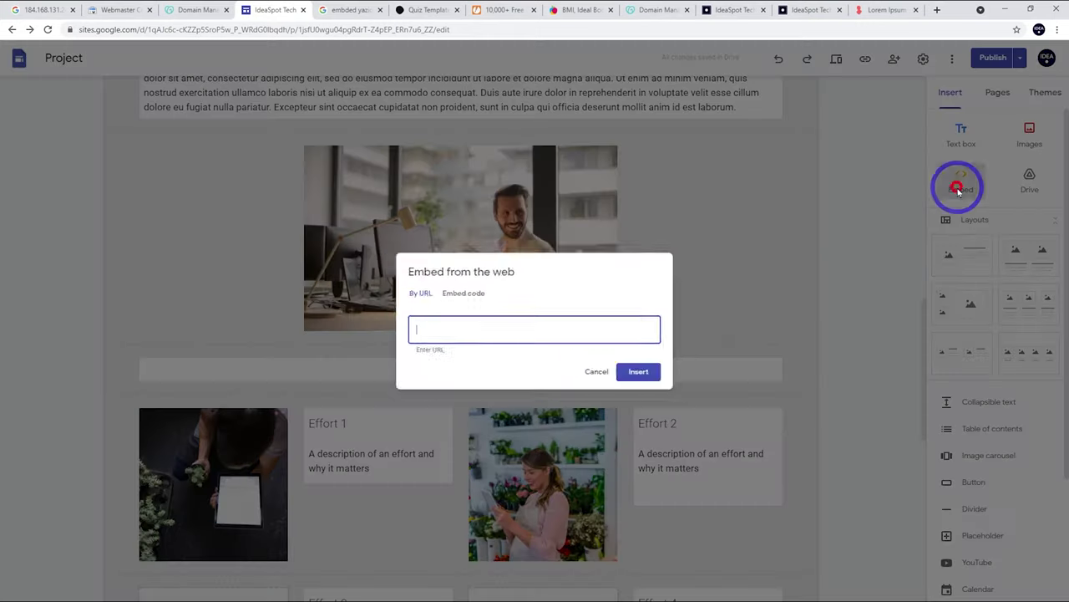
{"action": "left_click", "coordinate": [449, 299]}
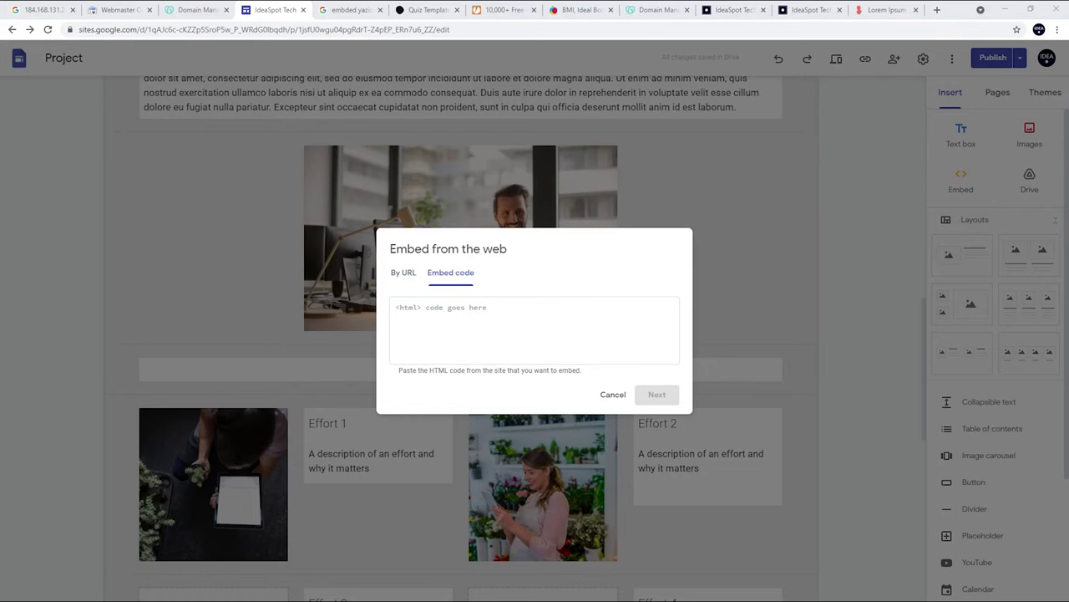
Check the Typeform and JotForm template pages, and copy the BMI calculator's generated HTML code from the YAZIO webmaster page
{"action": "left_click", "coordinate": [427, 10]}
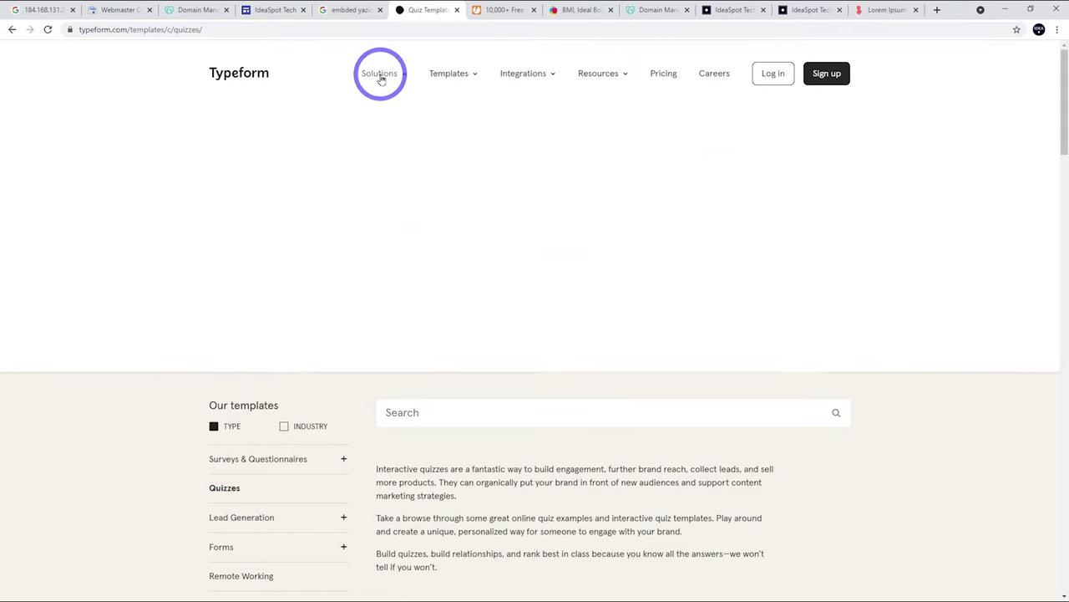
{"action": "mouse_move", "coordinate": [440, 81]}
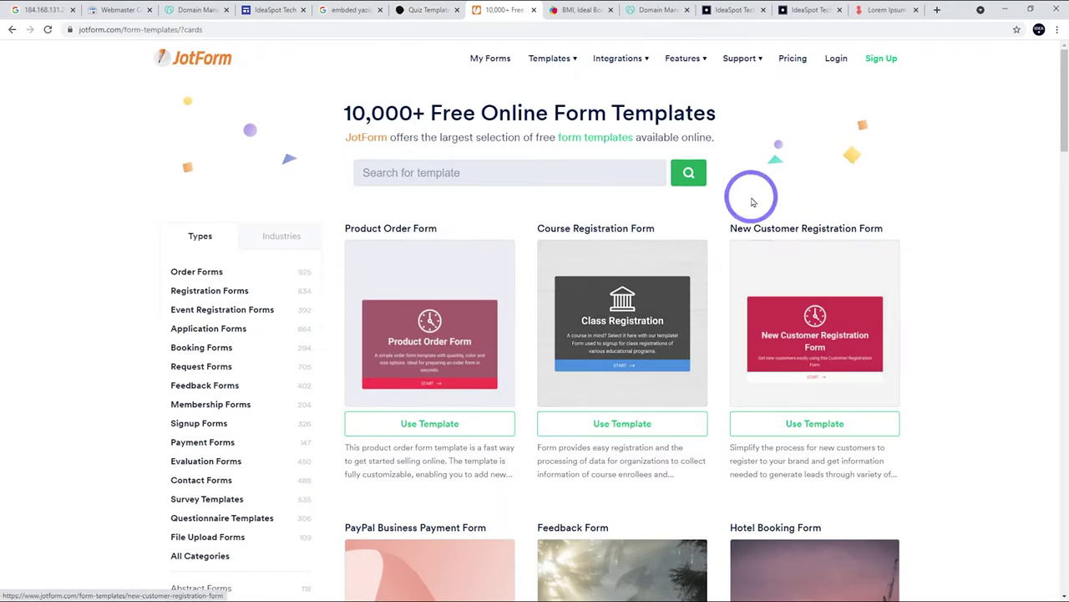
{"action": "left_click", "coordinate": [580, 10]}
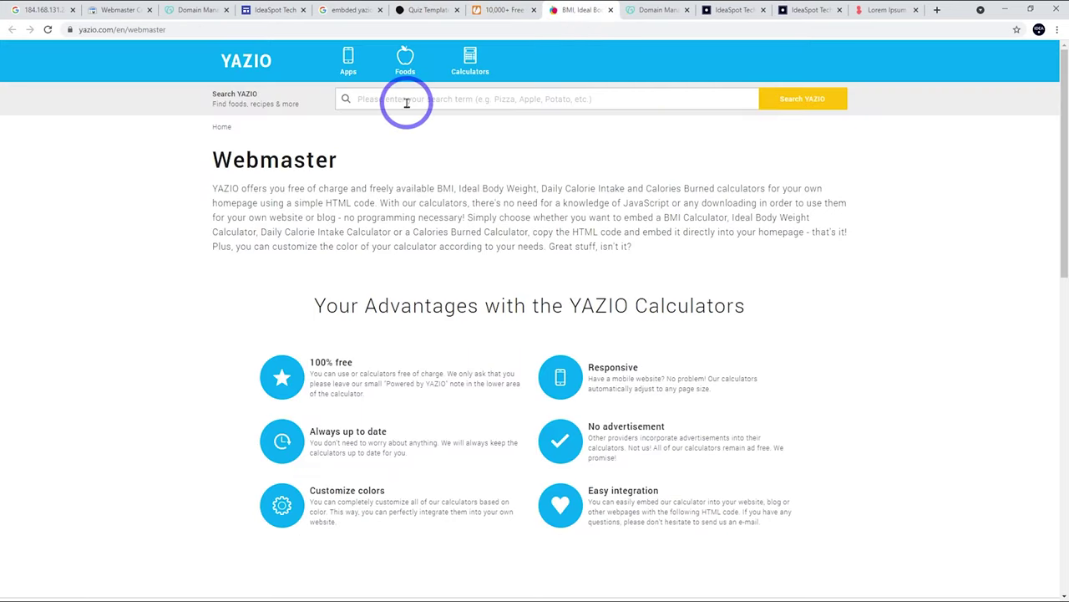
{"action": "scroll", "coordinate": [504, 234], "scroll_direction": "down", "scroll_amount": 6}
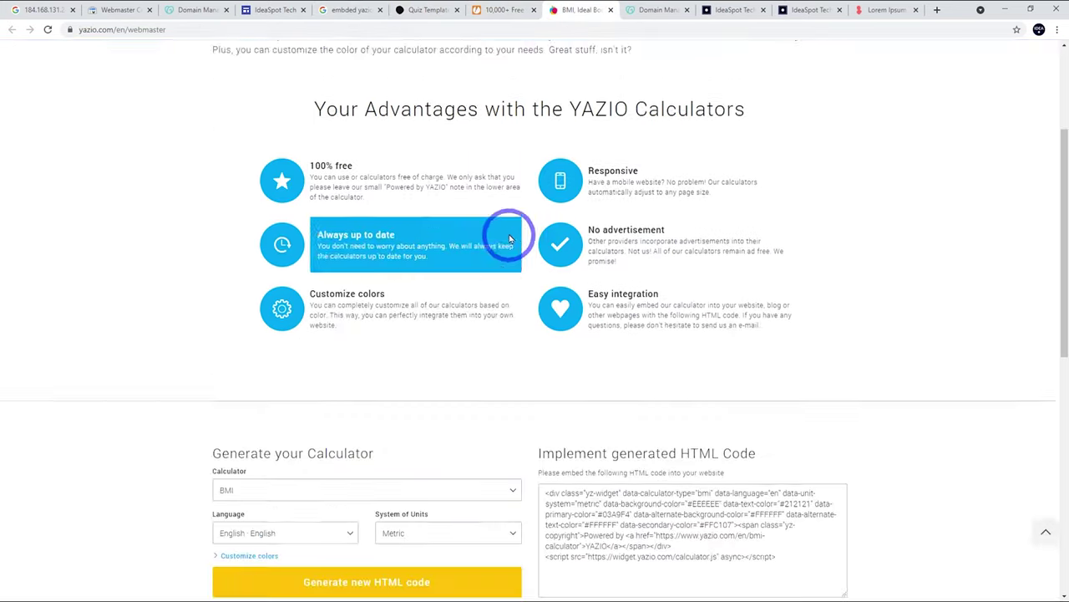
{"action": "scroll", "coordinate": [468, 292], "scroll_direction": "down", "scroll_amount": 1}
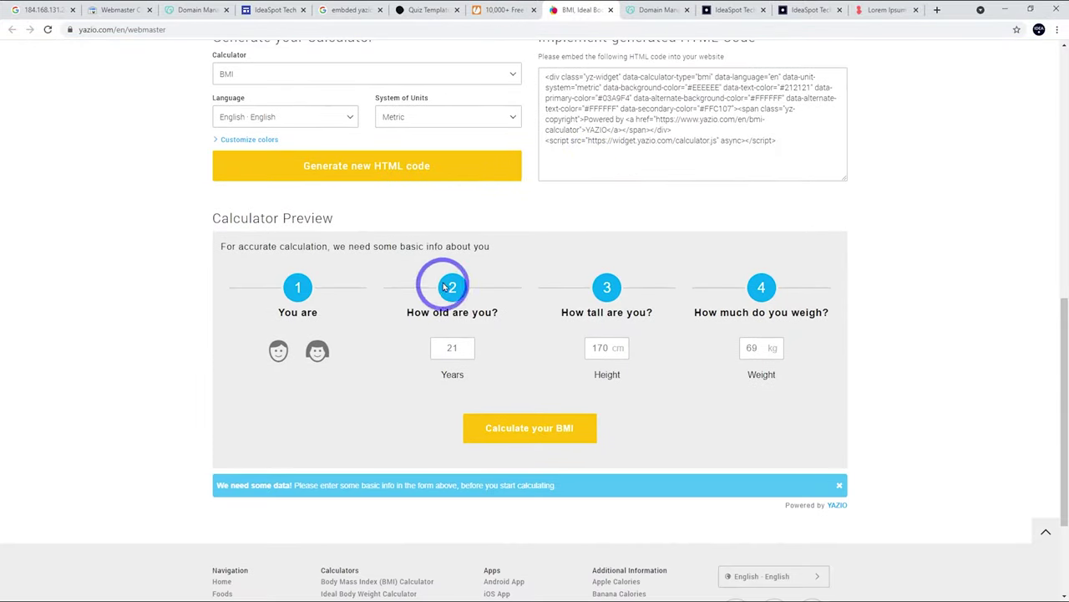
{"action": "scroll", "coordinate": [562, 307], "scroll_direction": "up", "scroll_amount": 1}
{"action": "left_click", "coordinate": [768, 203]}
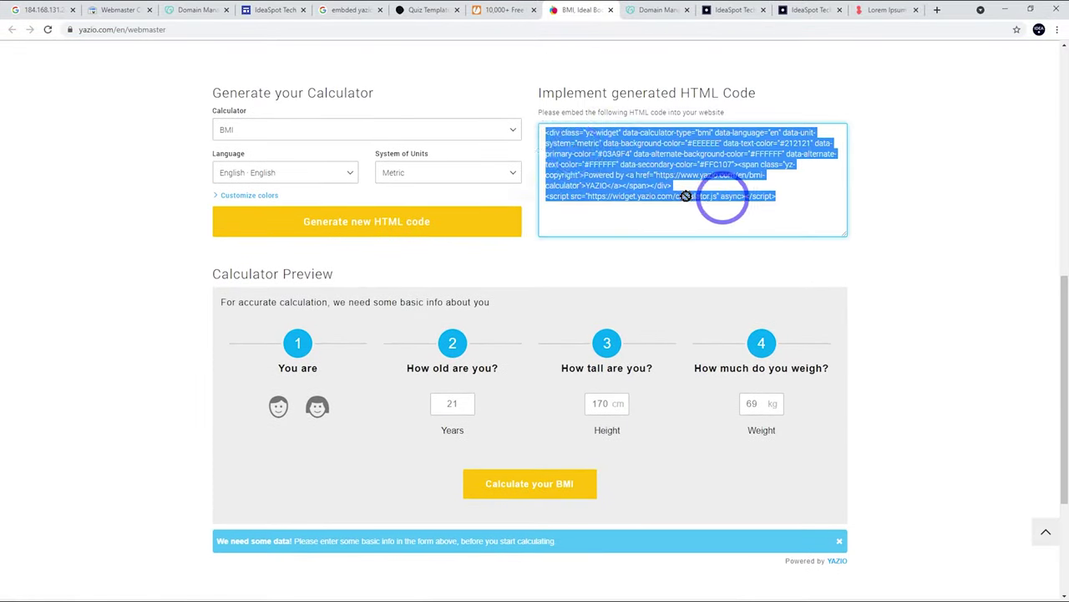
{"action": "right_click", "coordinate": [625, 177]}
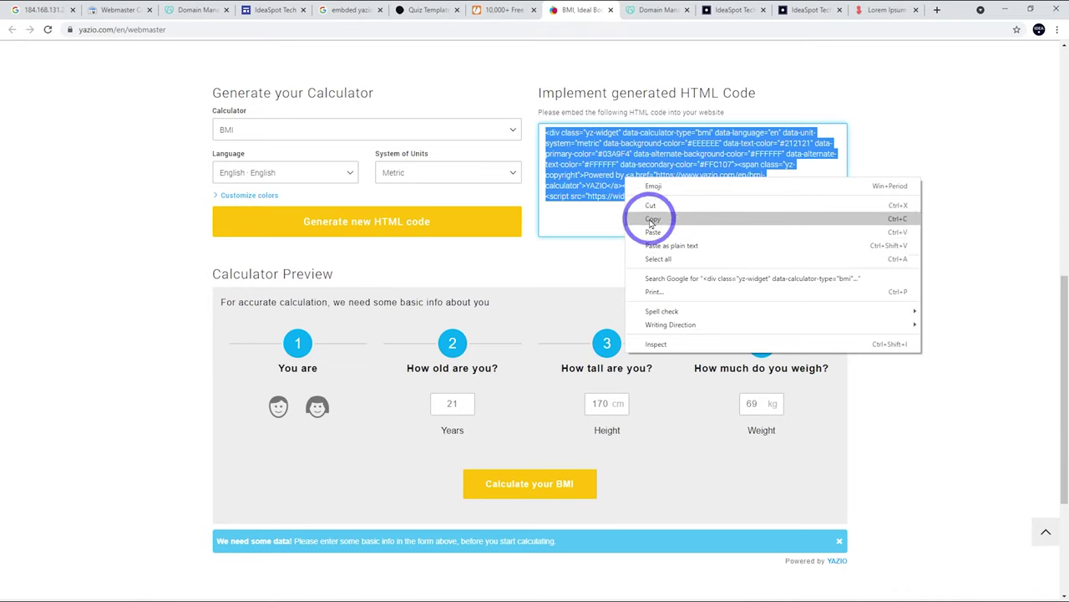
{"action": "left_click", "coordinate": [665, 219]}
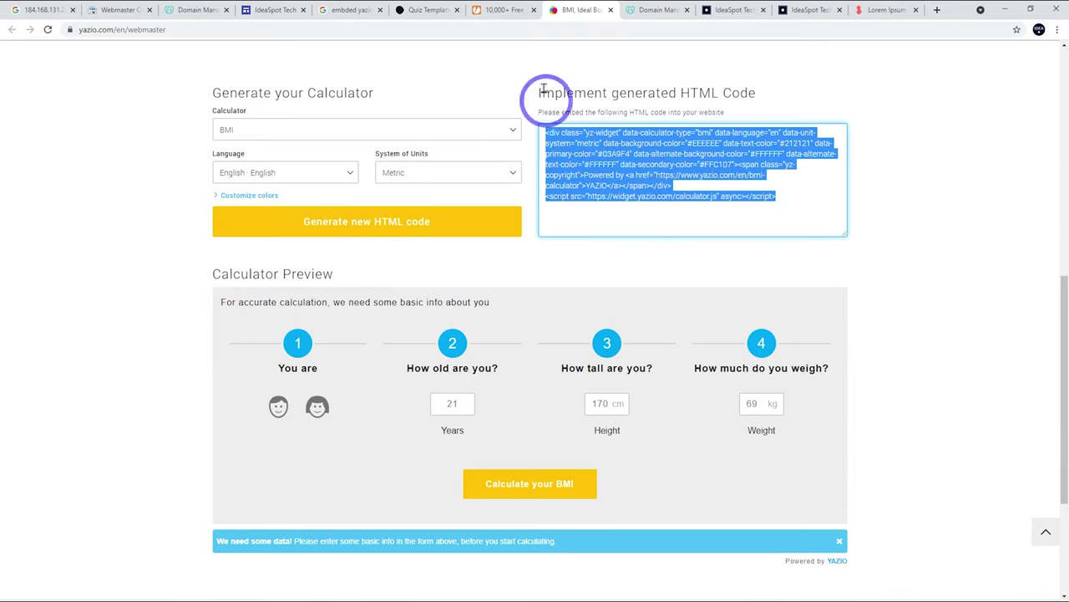
Switch back to the Google Sites editor, embed the copied BMI calculator code and centre the calculator on the page
{"action": "left_click", "coordinate": [256, 16]}
{"action": "left_click", "coordinate": [471, 312]}
{"action": "key", "text": "ctrl+v"}
{"action": "left_click", "coordinate": [658, 395]}
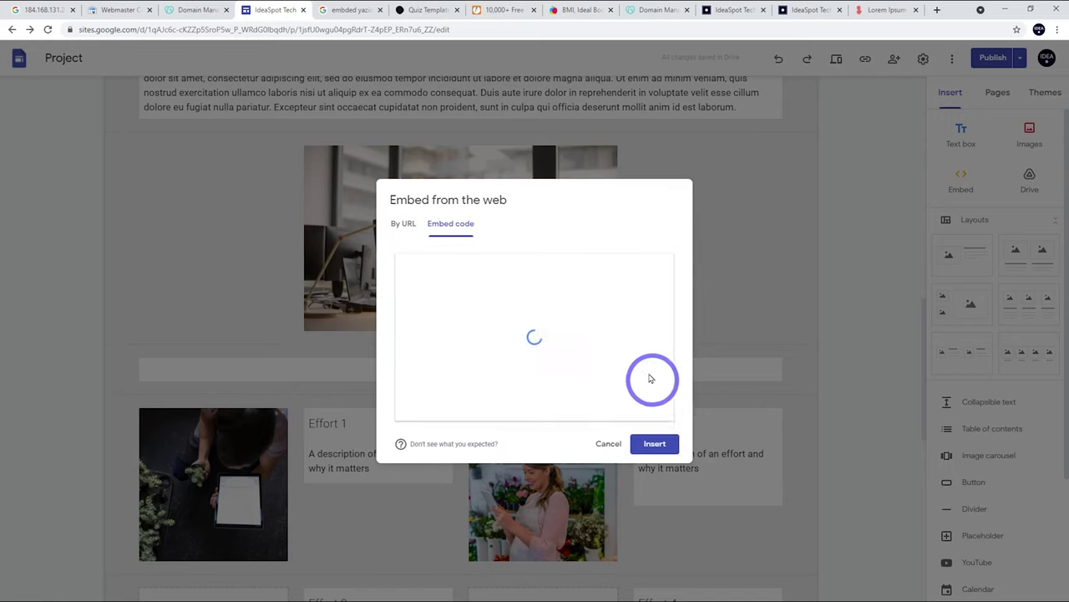
{"action": "left_click", "coordinate": [656, 444]}
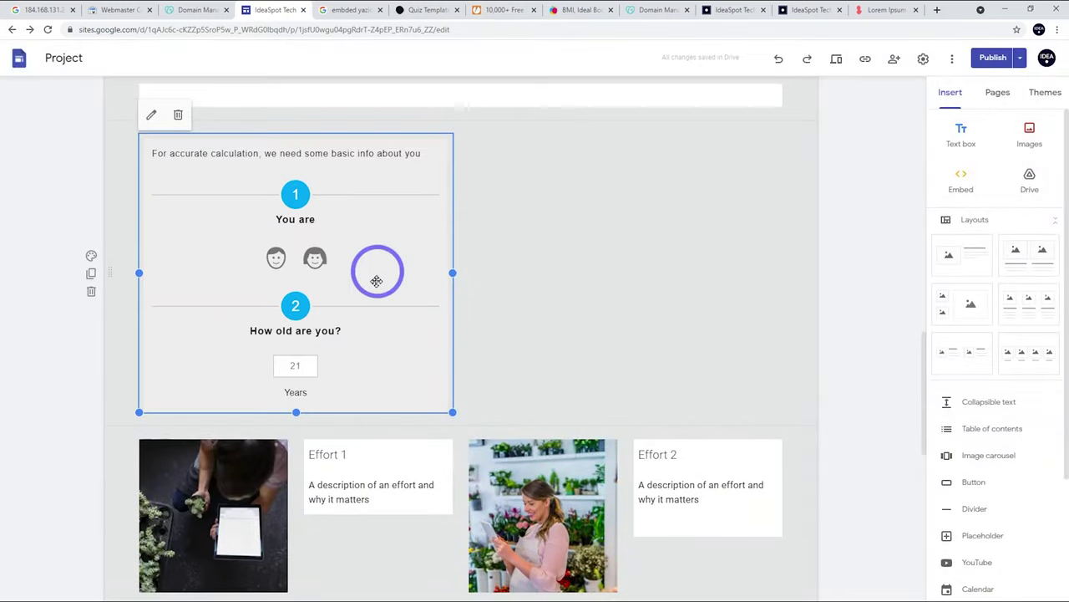
{"action": "scroll", "coordinate": [335, 268], "scroll_direction": "up", "scroll_amount": 1}
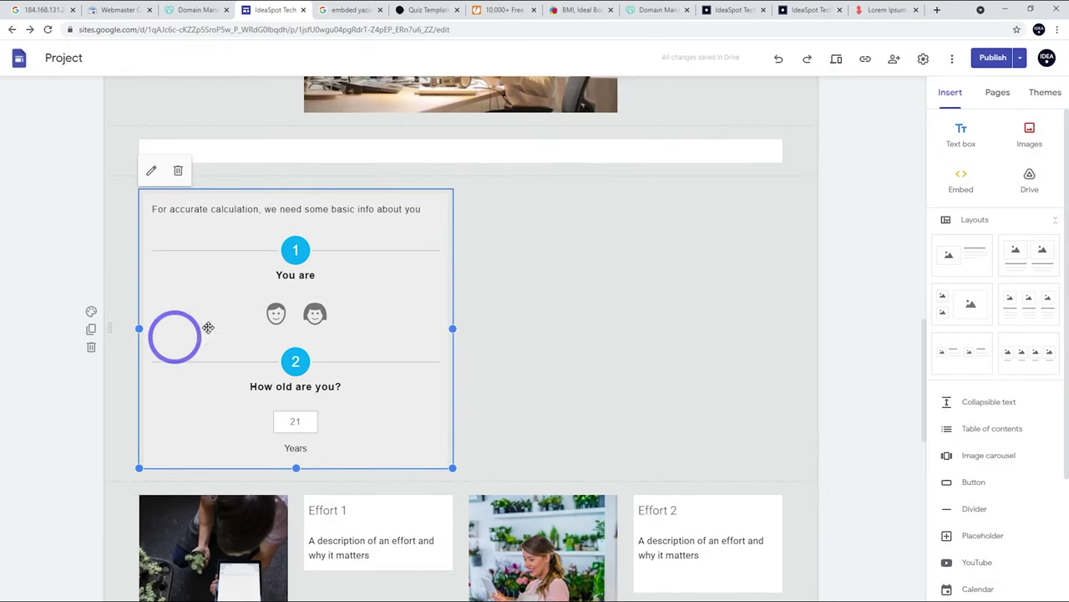
{"action": "left_click_drag", "start_coordinate": [237, 311], "coordinate": [492, 311]}
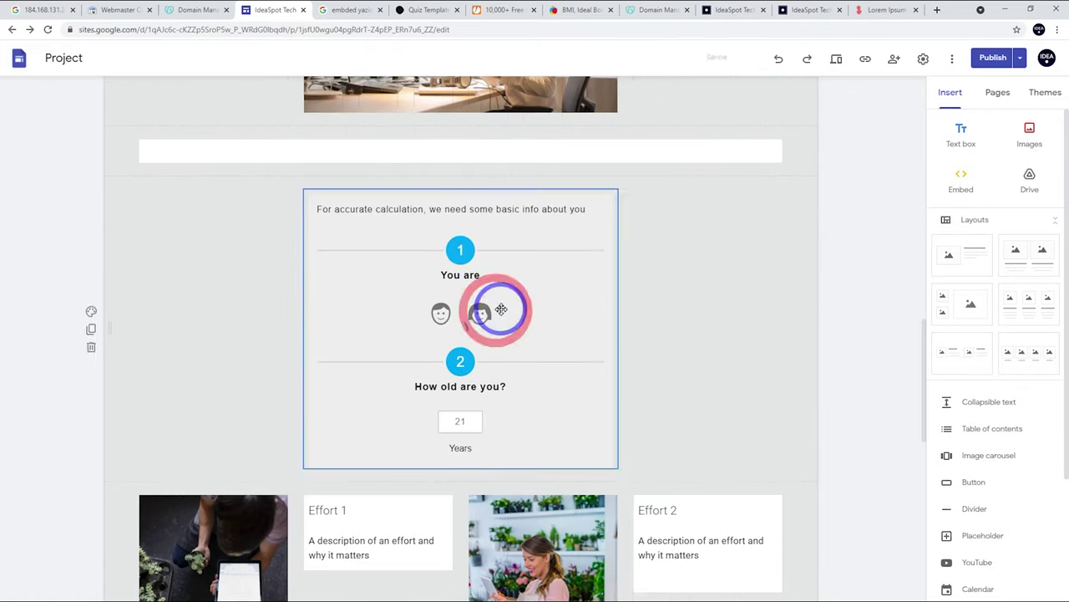
Preview the home page at desktop size, scroll through the embedded BMI calculator, and exit the preview
{"action": "left_click", "coordinate": [836, 58]}
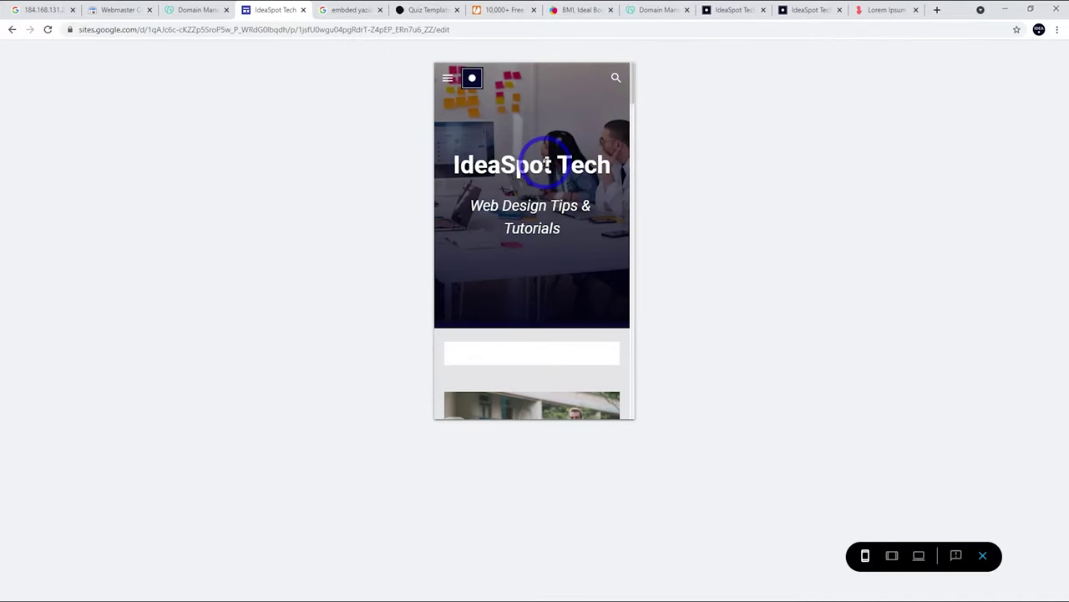
{"action": "left_click", "coordinate": [919, 556]}
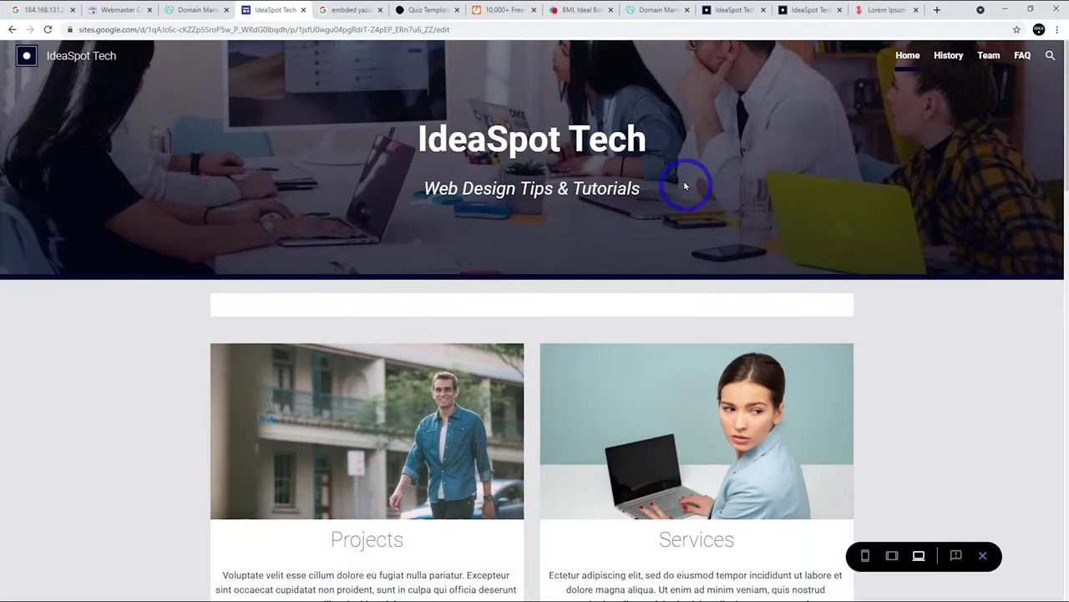
{"action": "scroll", "coordinate": [677, 178], "scroll_direction": "down", "scroll_amount": 12}
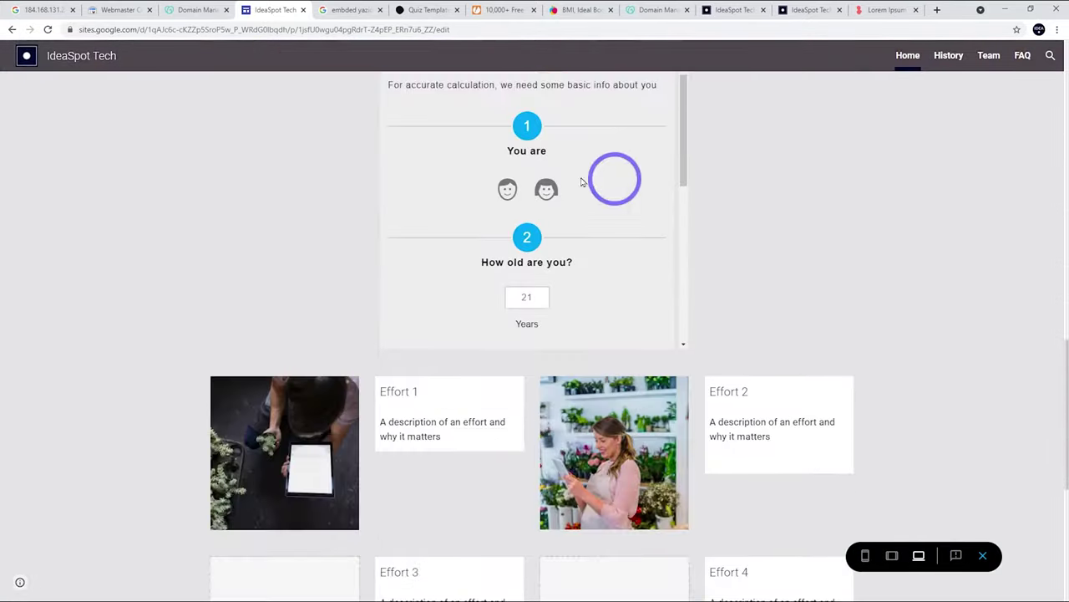
{"action": "scroll", "coordinate": [596, 219], "scroll_direction": "up", "scroll_amount": 2}
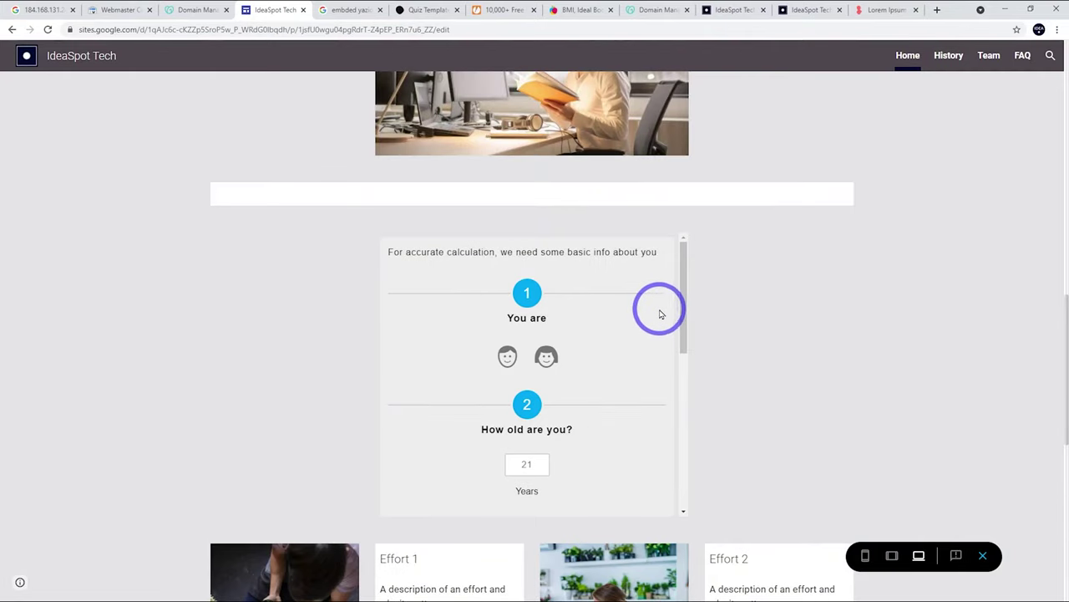
{"action": "scroll", "coordinate": [572, 291], "scroll_direction": "down", "scroll_amount": 2}
{"action": "scroll", "coordinate": [604, 322], "scroll_direction": "up", "scroll_amount": 2}
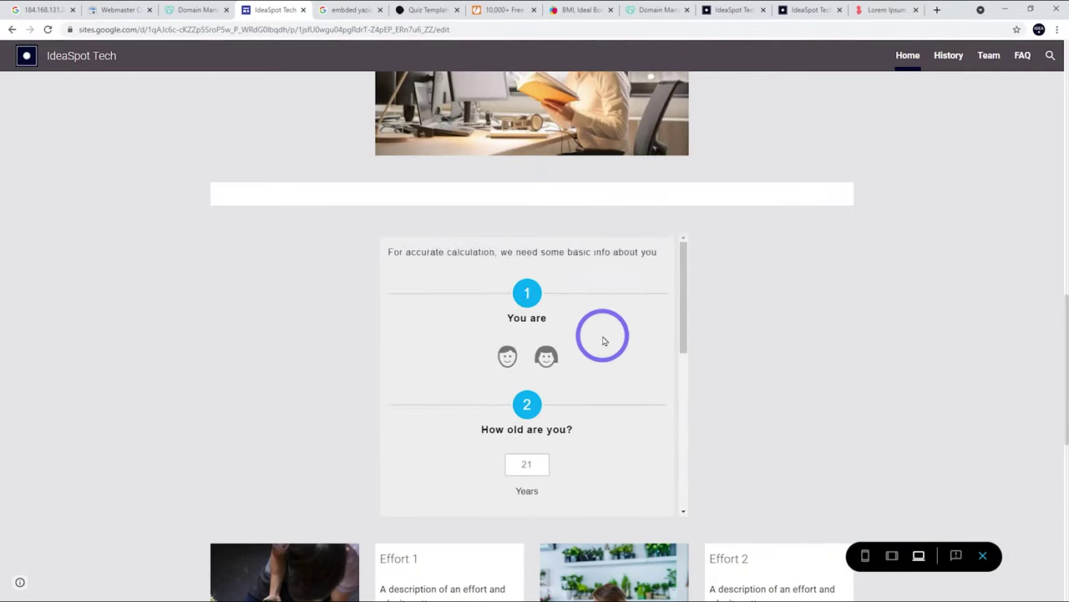
{"action": "scroll", "coordinate": [601, 337], "scroll_direction": "down", "scroll_amount": 5}
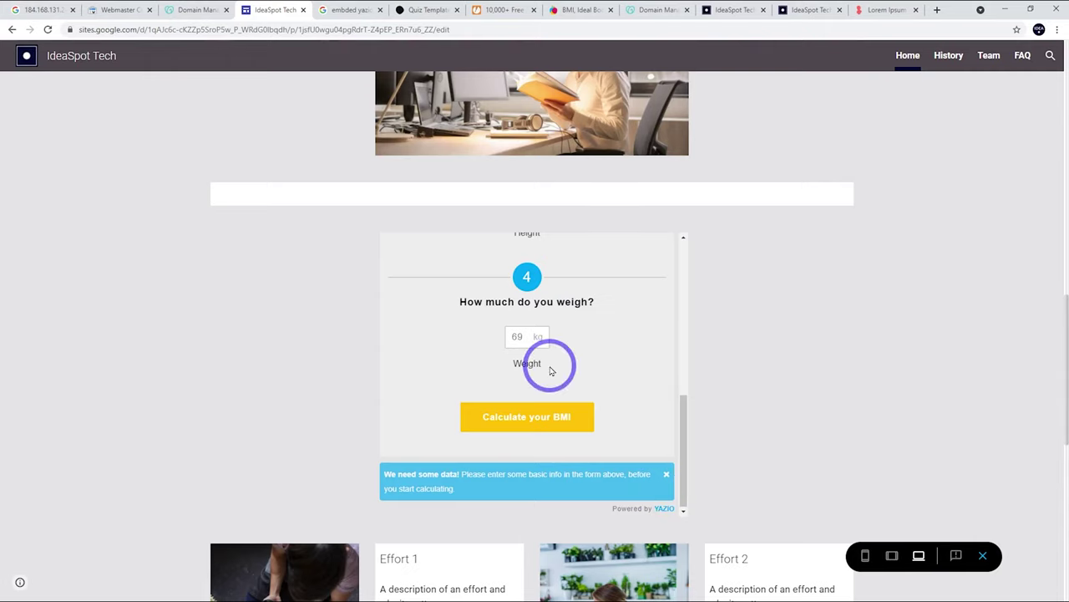
{"action": "left_click", "coordinate": [985, 558]}
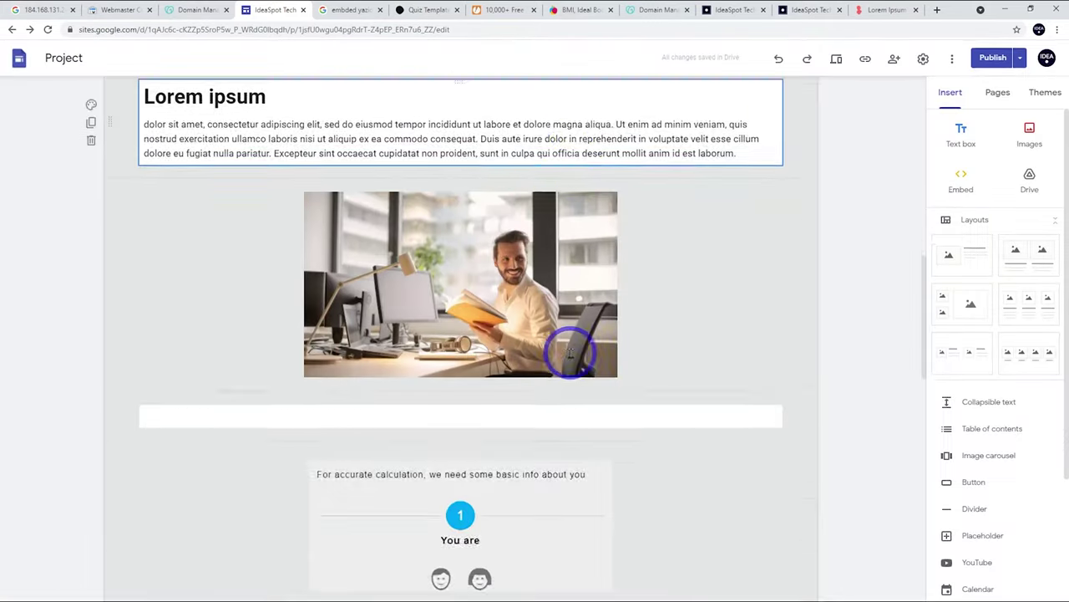
Stretch the embedded BMI calculator downward until the form fits down to its Calculate your BMI button and the notice below
{"action": "scroll", "coordinate": [571, 352], "scroll_direction": "down", "scroll_amount": 3}
{"action": "left_click_drag", "start_coordinate": [568, 354], "coordinate": [565, 377]}
{"action": "left_click_drag", "start_coordinate": [452, 370], "coordinate": [494, 364]}
{"action": "left_click", "coordinate": [597, 489]}
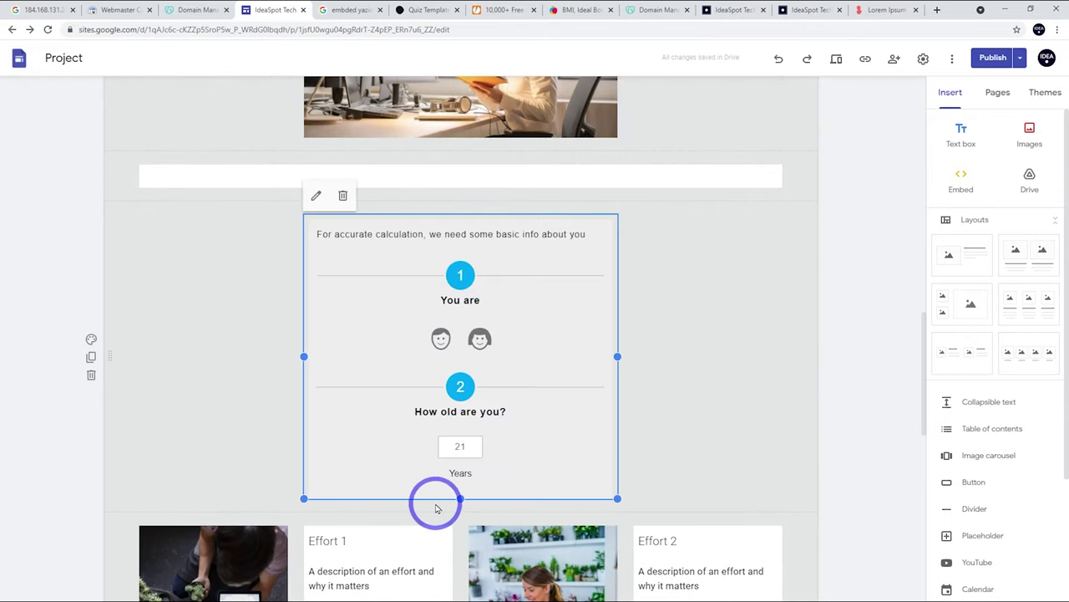
{"action": "left_click_drag", "start_coordinate": [460, 498], "coordinate": [493, 479]}
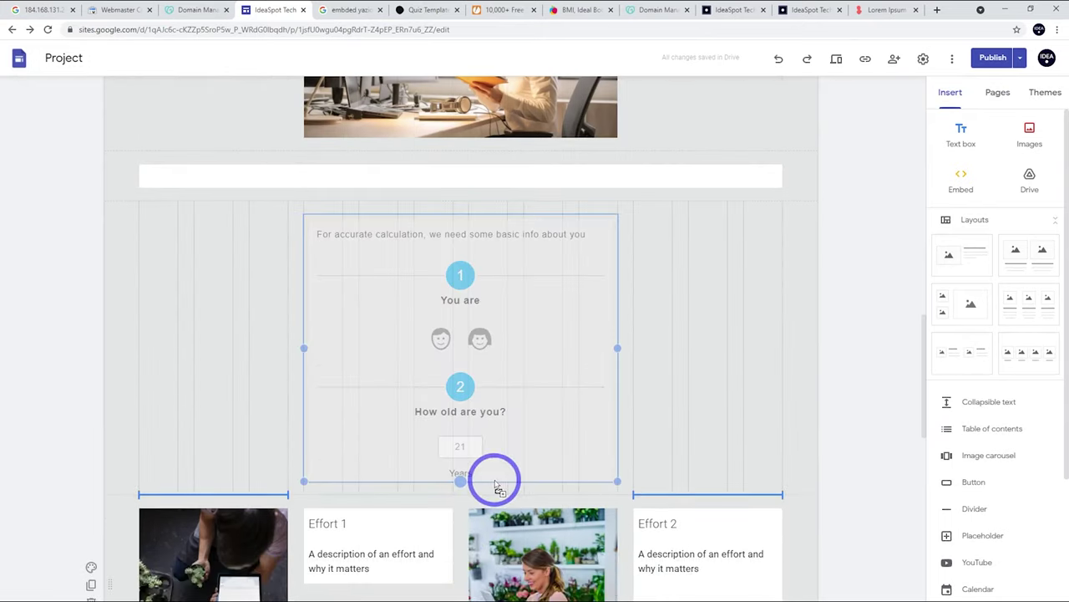
{"action": "scroll", "coordinate": [549, 473], "scroll_direction": "down", "scroll_amount": 2}
{"action": "mouse_move", "coordinate": [460, 315]}
{"action": "left_mouse_down"}
{"action": "mouse_move", "coordinate": [485, 592]}
{"action": "mouse_move", "coordinate": [484, 349]}
{"action": "mouse_move", "coordinate": [458, 312]}
{"action": "left_mouse_up"}
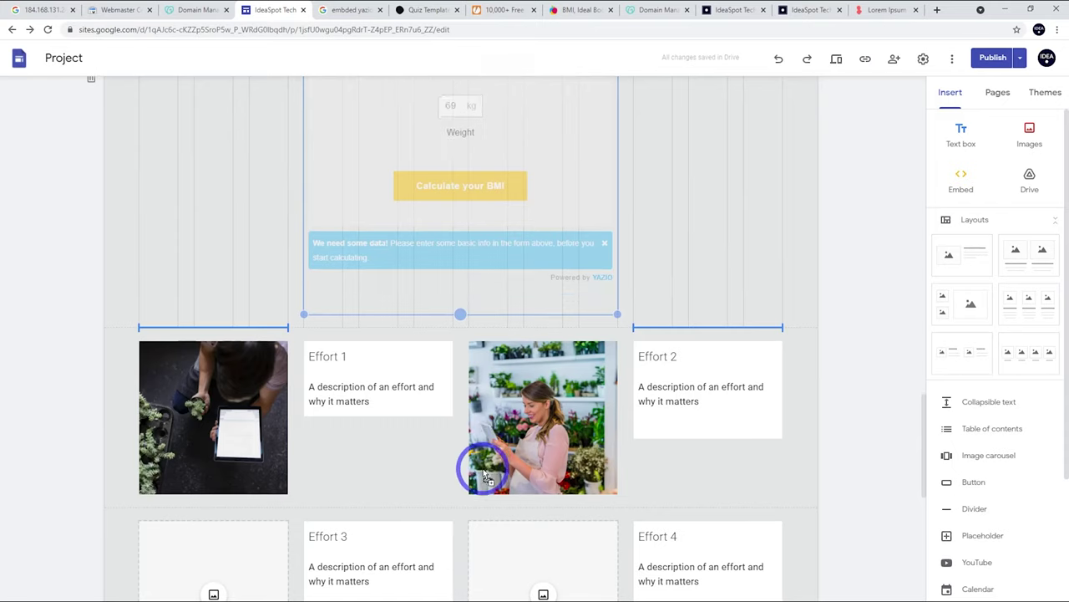
{"action": "left_click_drag", "start_coordinate": [487, 476], "coordinate": [487, 477]}
{"action": "left_click", "coordinate": [960, 92]}
Preview the home page, scroll through the enlarged BMI calculator, and exit the preview
{"action": "left_click", "coordinate": [834, 59]}
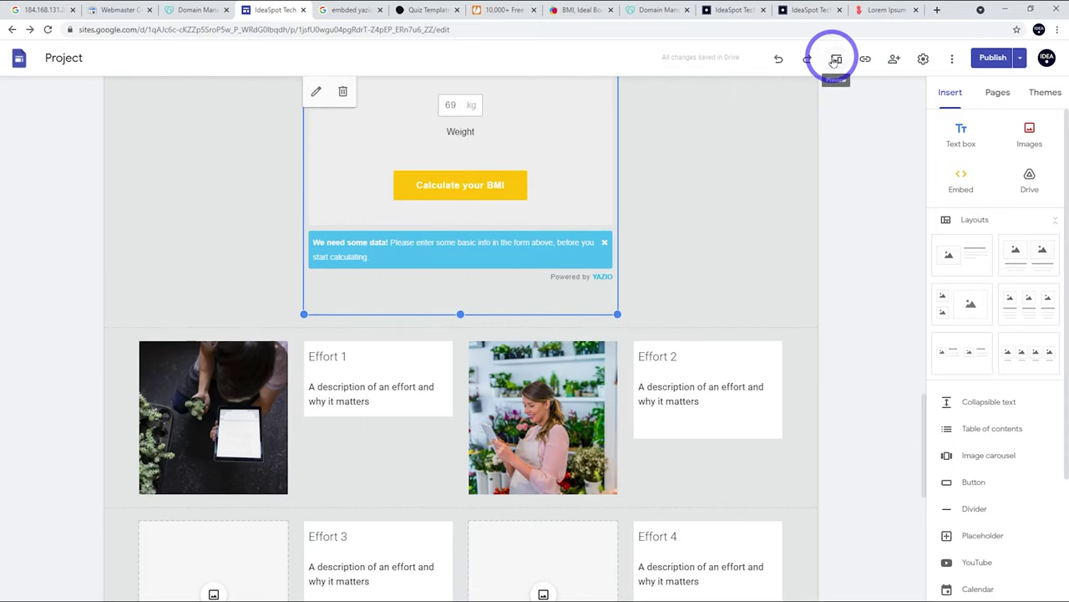
{"action": "scroll", "coordinate": [548, 328], "scroll_direction": "down", "scroll_amount": 15}
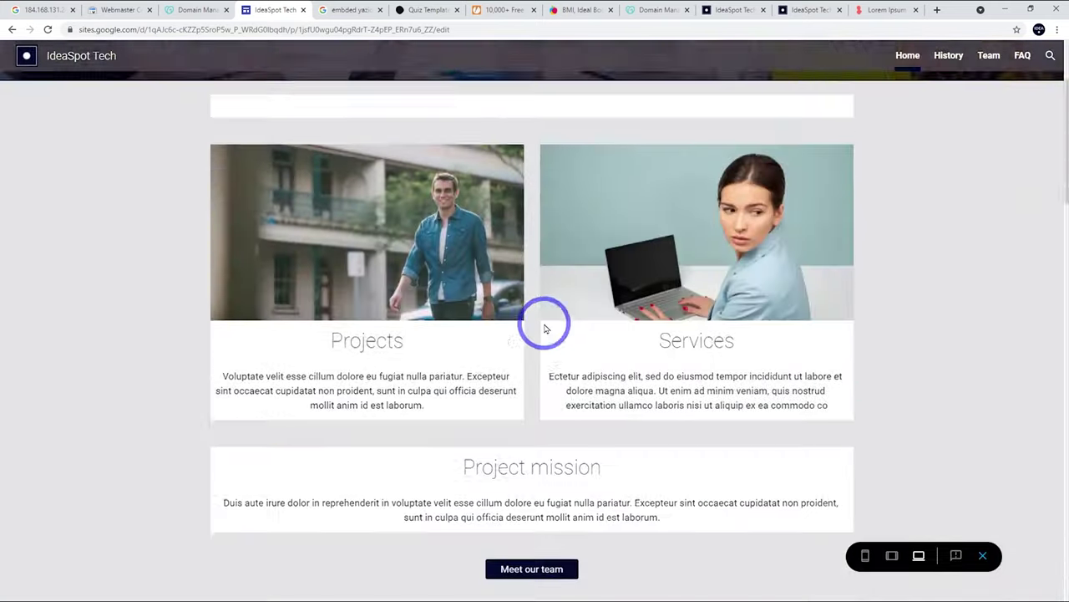
{"action": "scroll", "coordinate": [554, 302], "scroll_direction": "down", "scroll_amount": 3}
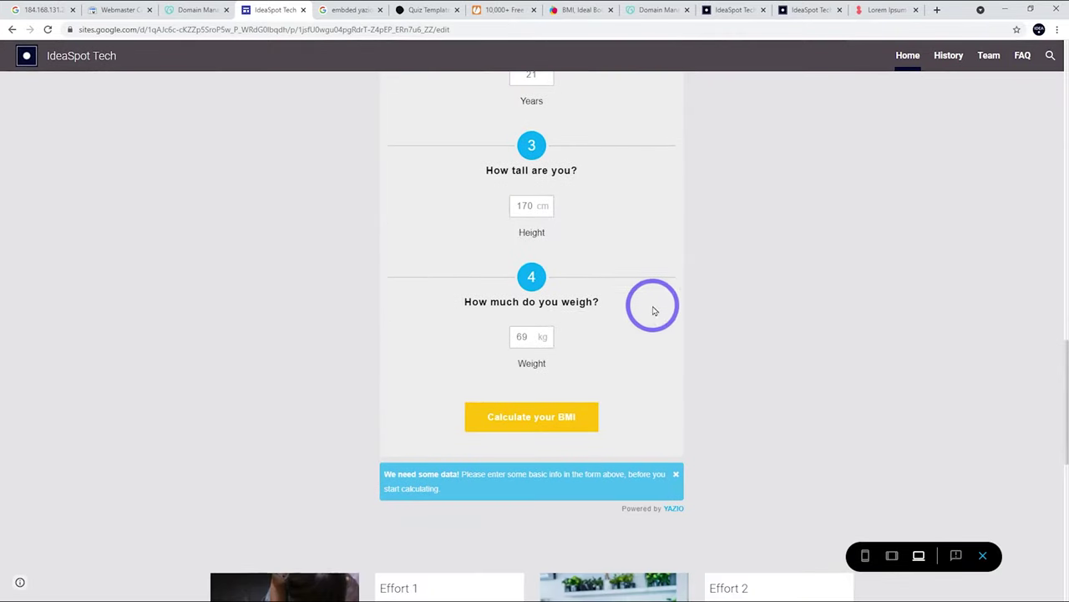
{"action": "scroll", "coordinate": [711, 413], "scroll_direction": "up", "scroll_amount": 7}
{"action": "scroll", "coordinate": [590, 396], "scroll_direction": "down", "scroll_amount": 2}
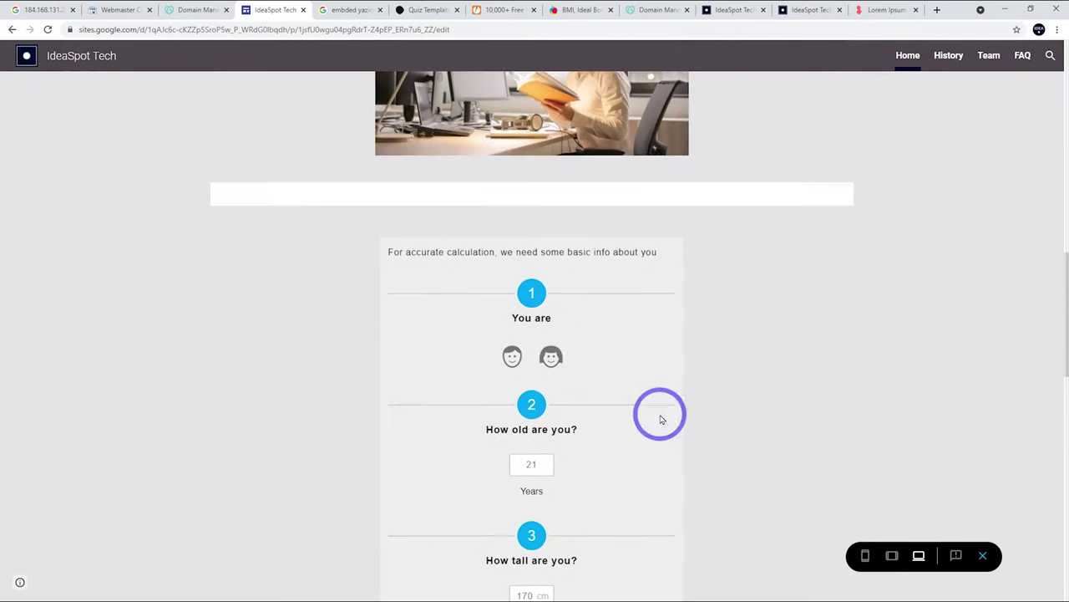
{"action": "left_click", "coordinate": [985, 556]}
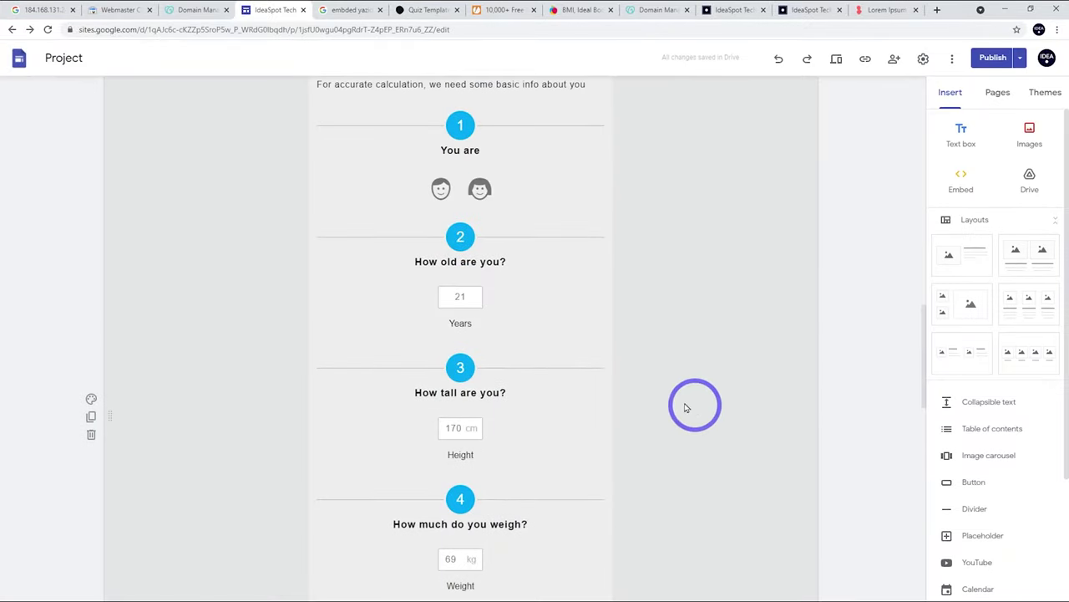
Delete the section holding the BMI calculator from the home page and return to the page header
{"action": "scroll", "coordinate": [219, 420], "scroll_direction": "up", "scroll_amount": 3}
{"action": "scroll", "coordinate": [153, 454], "scroll_direction": "down", "scroll_amount": 2}
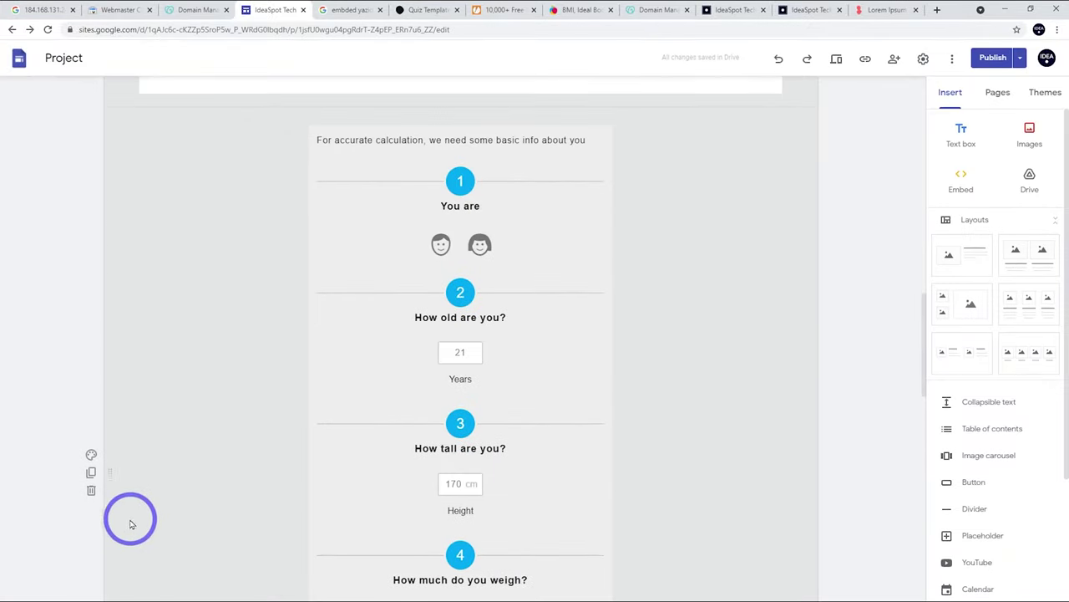
{"action": "left_click", "coordinate": [92, 491]}
{"action": "scroll", "coordinate": [664, 334], "scroll_direction": "up", "scroll_amount": 5}
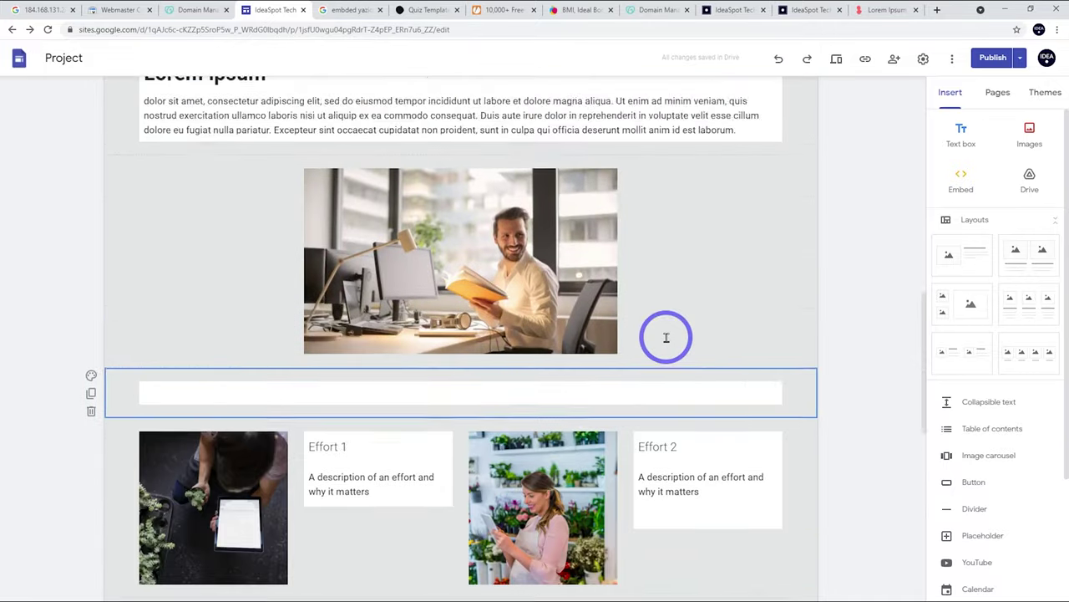
{"action": "scroll", "coordinate": [666, 339], "scroll_direction": "up", "scroll_amount": 10}
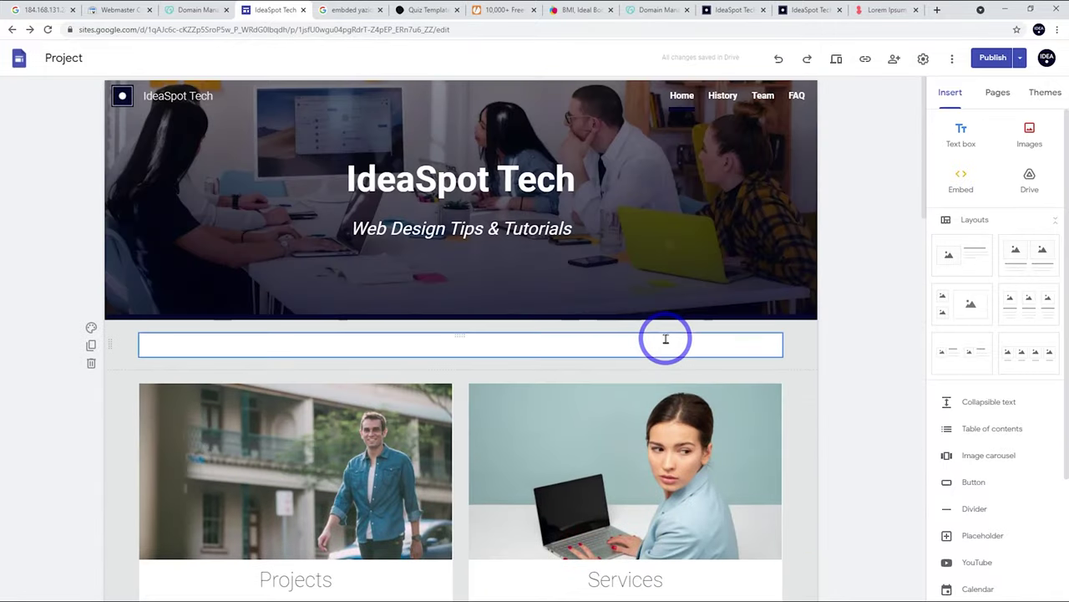
{"action": "left_click", "coordinate": [614, 220]}
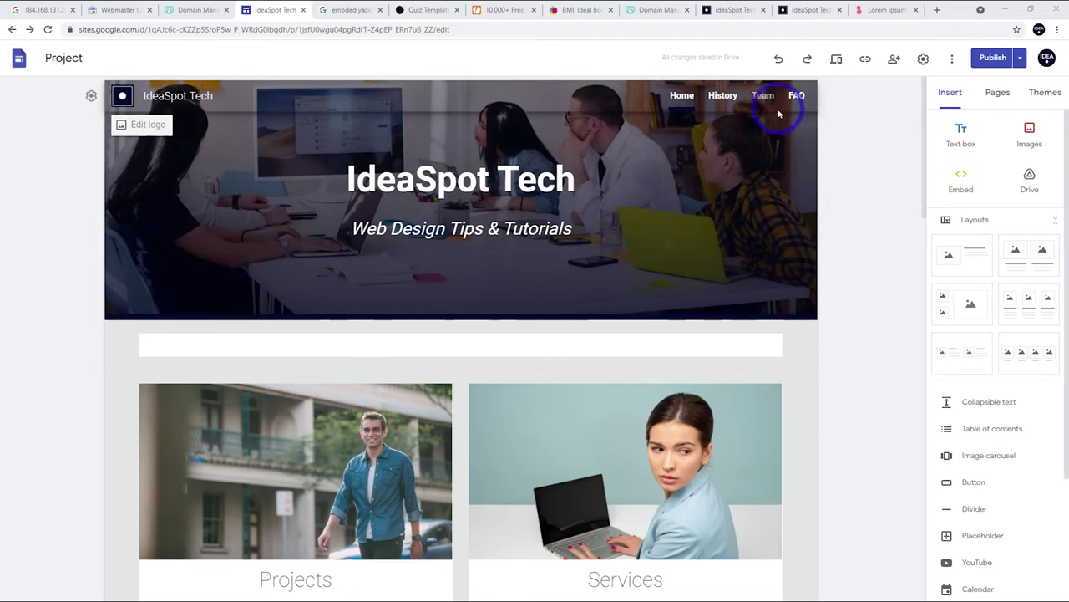
Check the FAQ page's options in the site's page list and open the History page
{"action": "left_click", "coordinate": [1000, 96]}
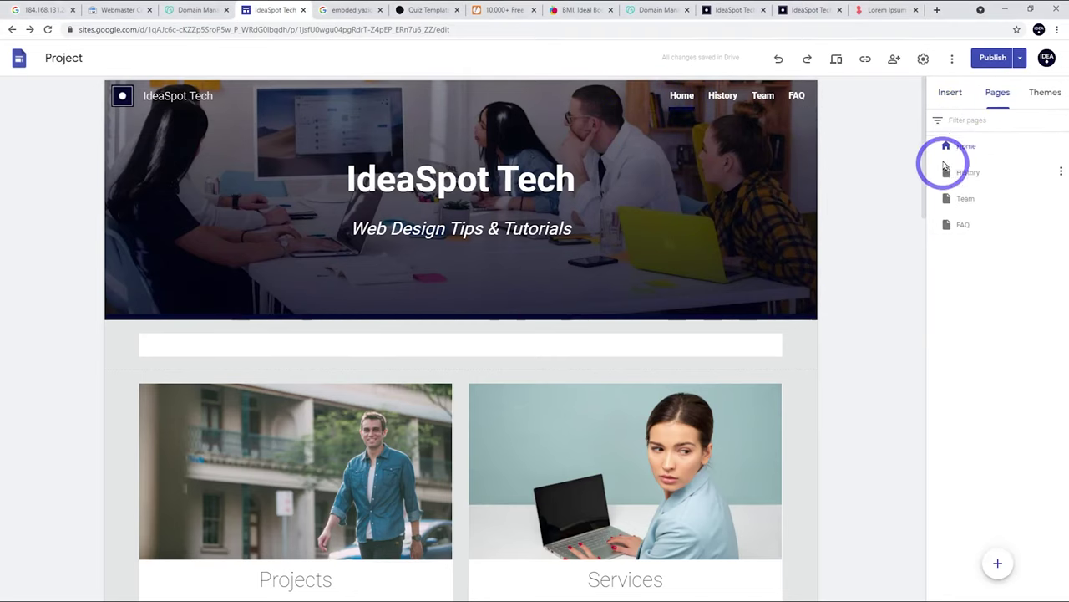
{"action": "left_click", "coordinate": [1062, 225]}
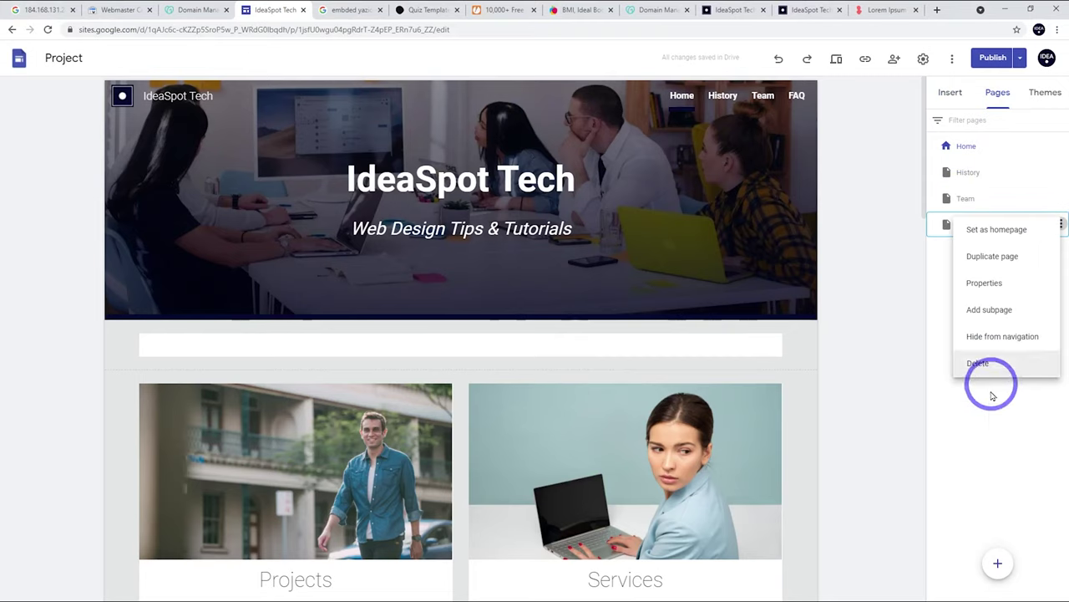
{"action": "left_click", "coordinate": [990, 440]}
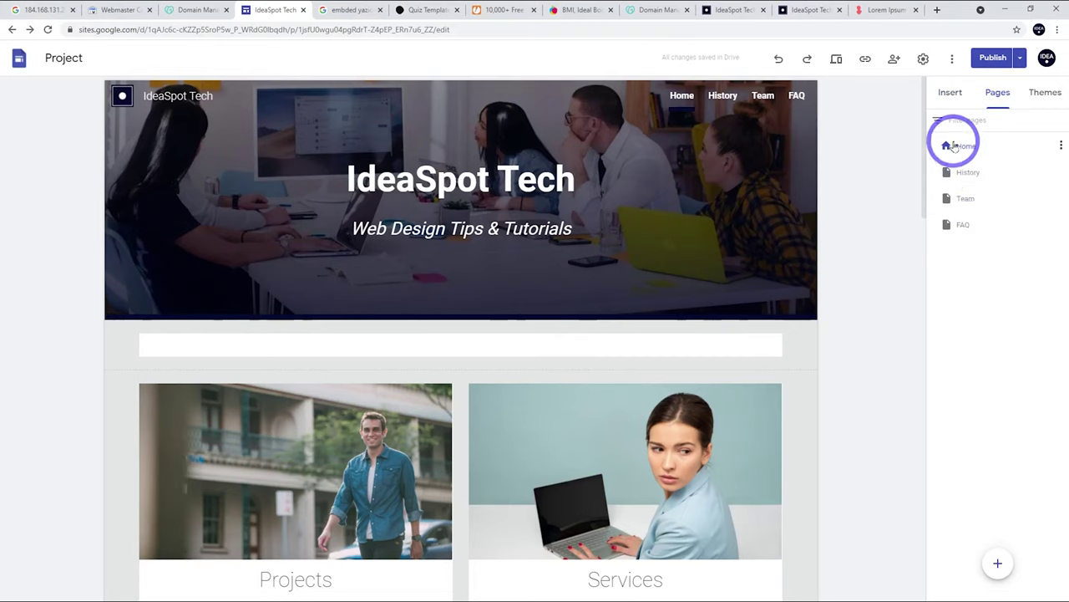
{"action": "left_click", "coordinate": [969, 176]}
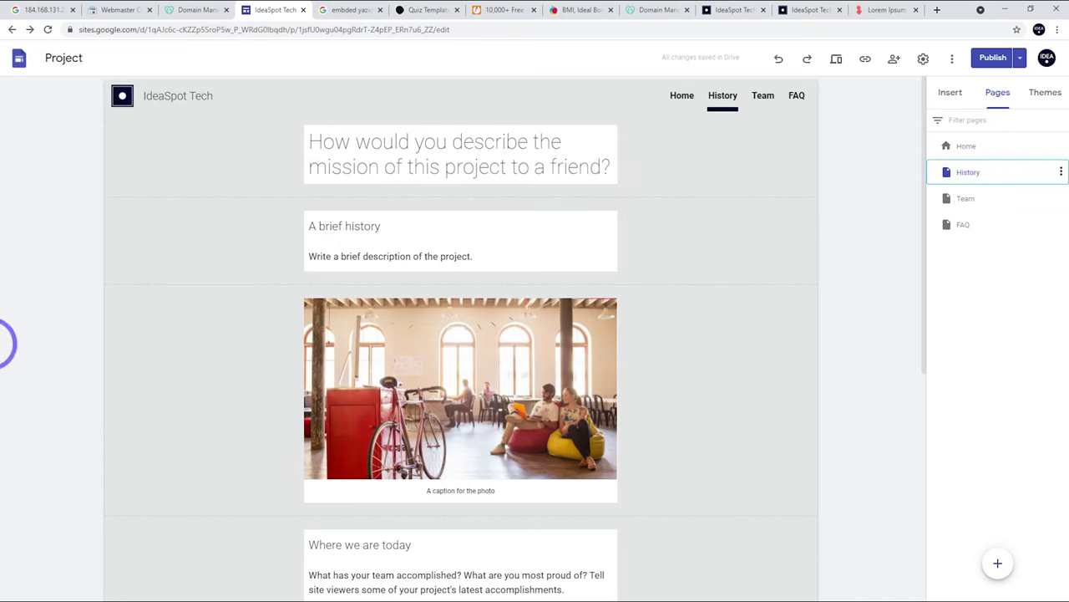
Create a new page named Contact and add a header to it
{"action": "left_click", "coordinate": [997, 562]}
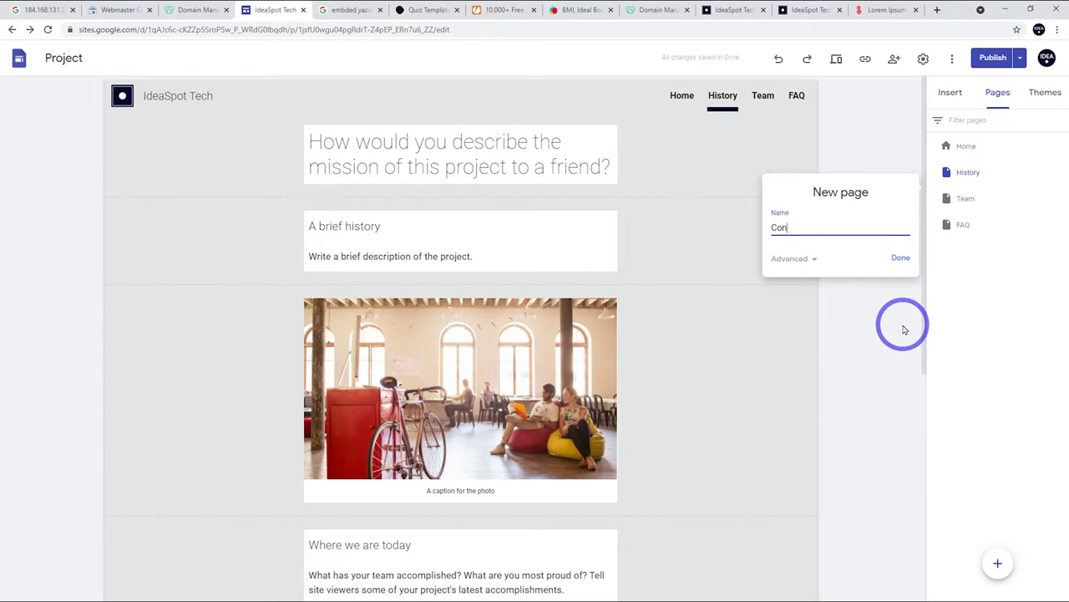
{"action": "left_click", "coordinate": [913, 255]}
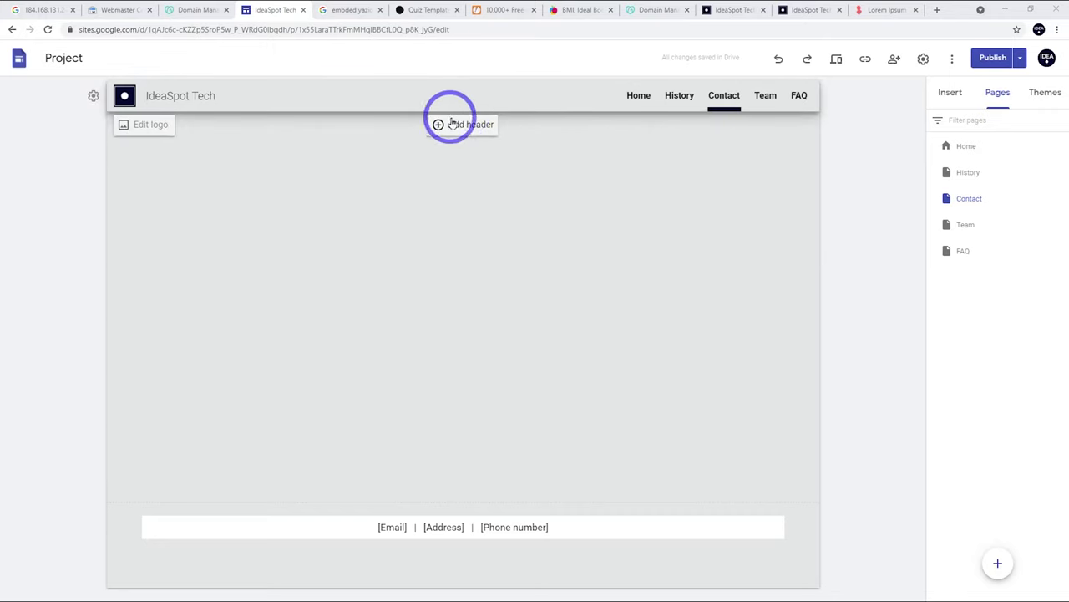
{"action": "left_click", "coordinate": [470, 125]}
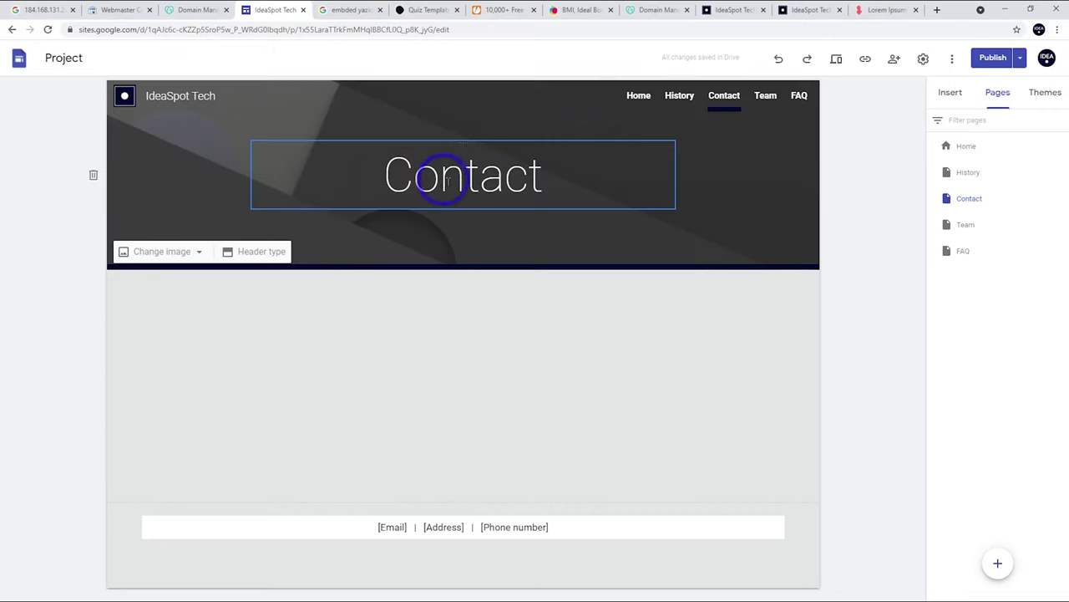
Replace the Contact page's header image with the dark blue terrain picture from the image gallery
{"action": "left_click", "coordinate": [159, 250]}
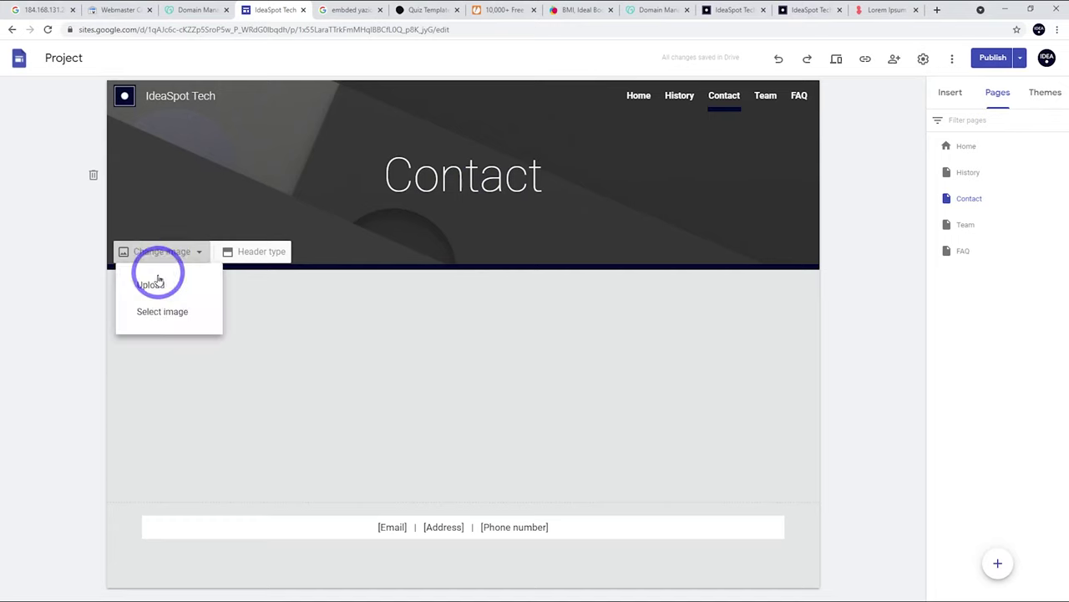
{"action": "left_click", "coordinate": [157, 310]}
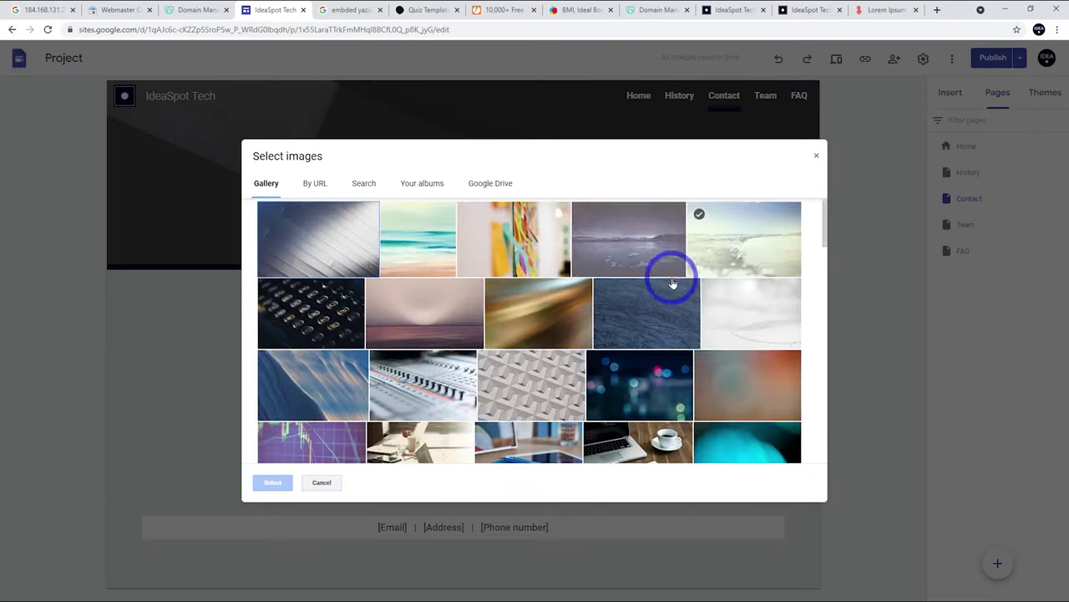
{"action": "left_click", "coordinate": [619, 333]}
{"action": "left_click", "coordinate": [269, 483]}
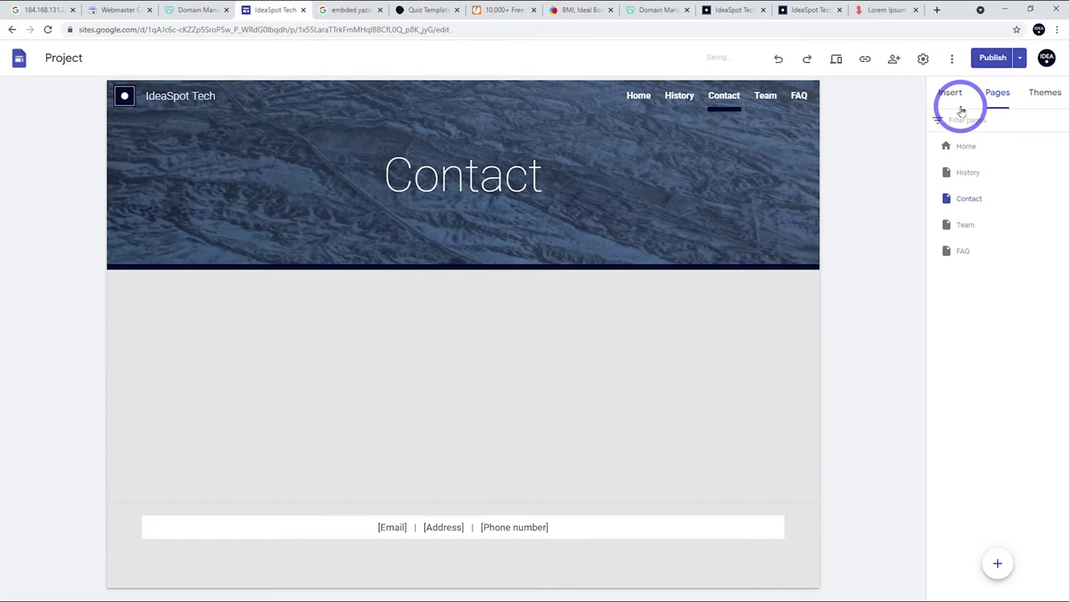
Insert the layout with one image placeholder beside a heading and text below the Contact page's header
{"action": "left_click", "coordinate": [949, 94]}
{"action": "left_click", "coordinate": [965, 254]}
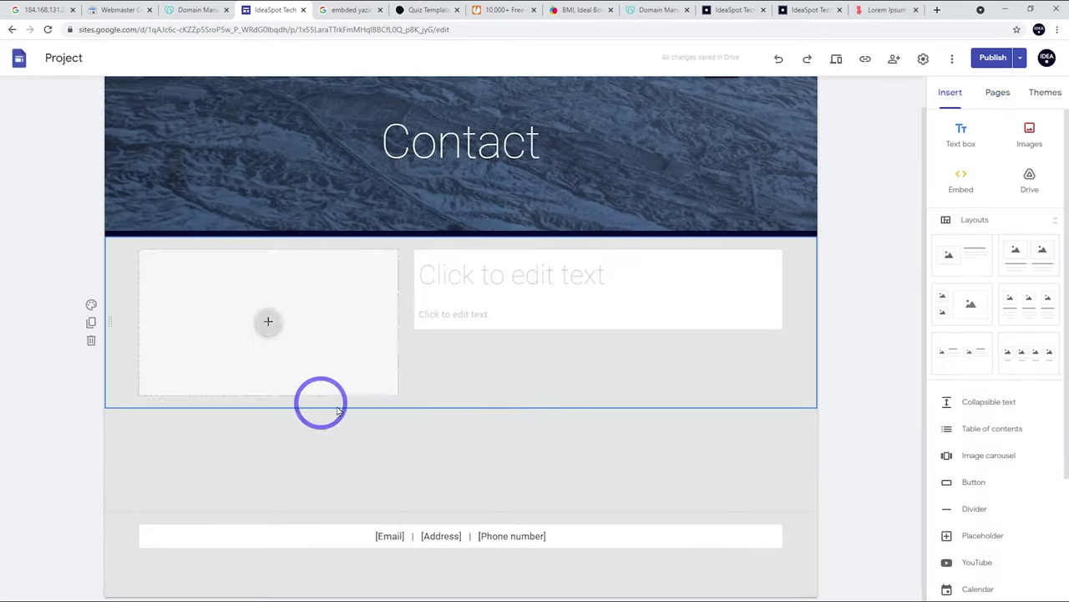
{"action": "scroll", "coordinate": [546, 188], "scroll_direction": "up", "scroll_amount": 1}
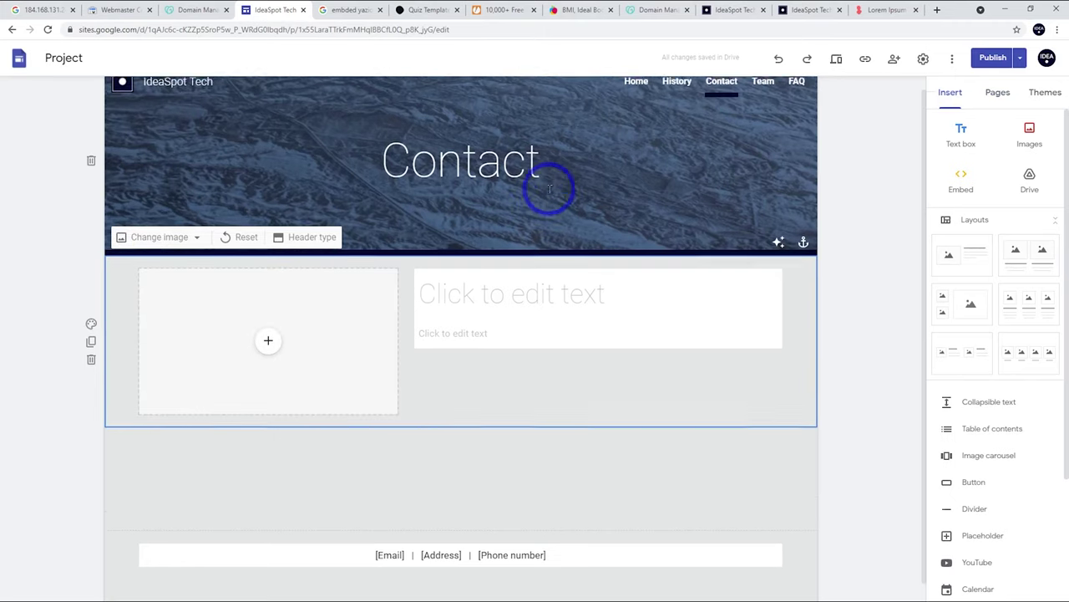
Duplicate the Home page as a new page named About
{"action": "left_click", "coordinate": [994, 99]}
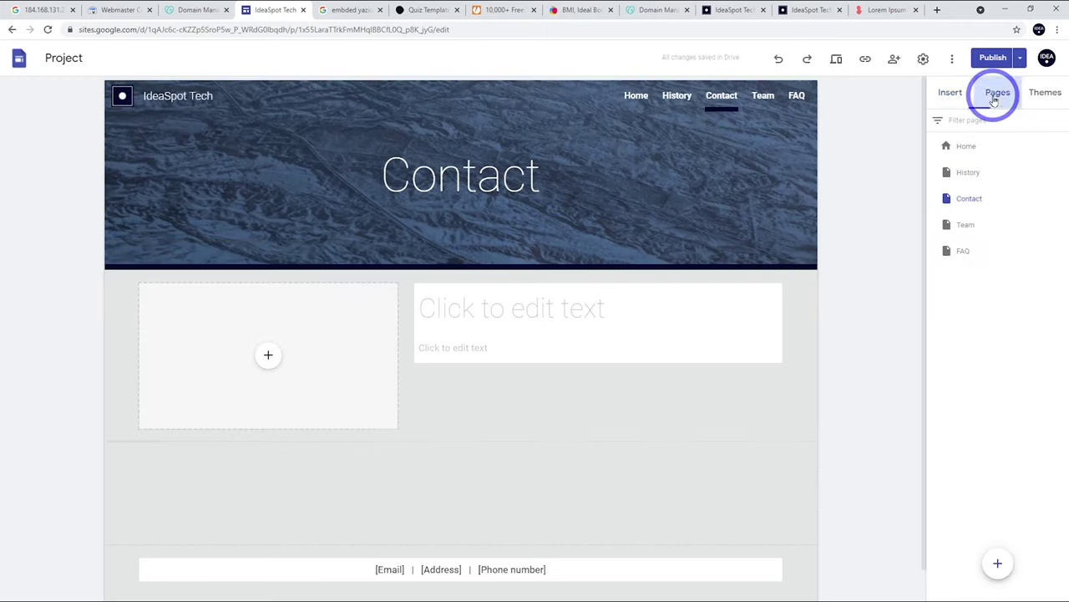
{"action": "left_click", "coordinate": [973, 149]}
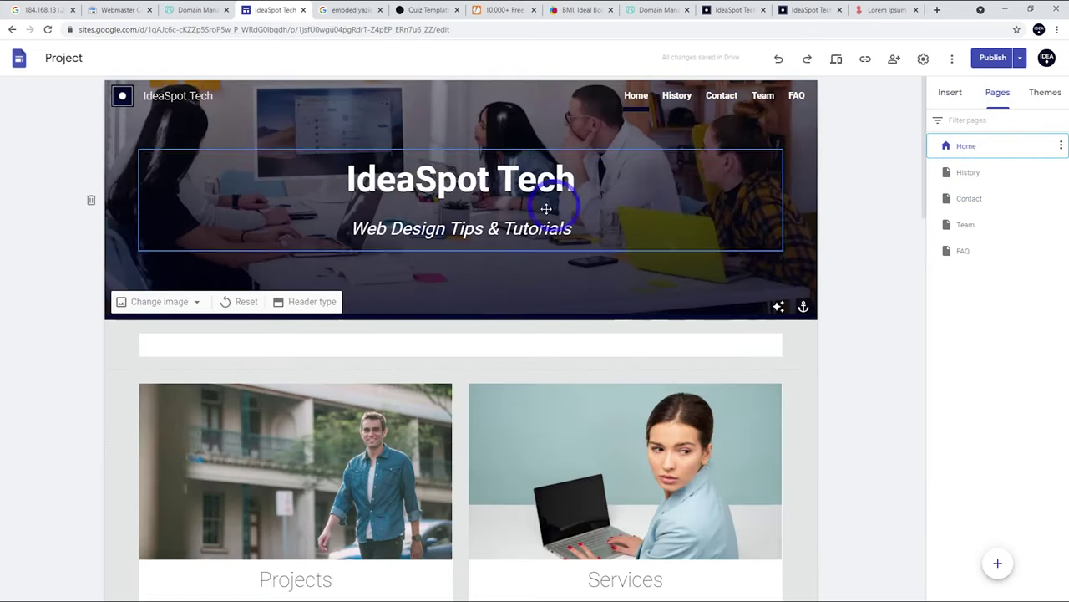
{"action": "left_click", "coordinate": [1053, 162]}
{"action": "left_click", "coordinate": [1013, 147]}
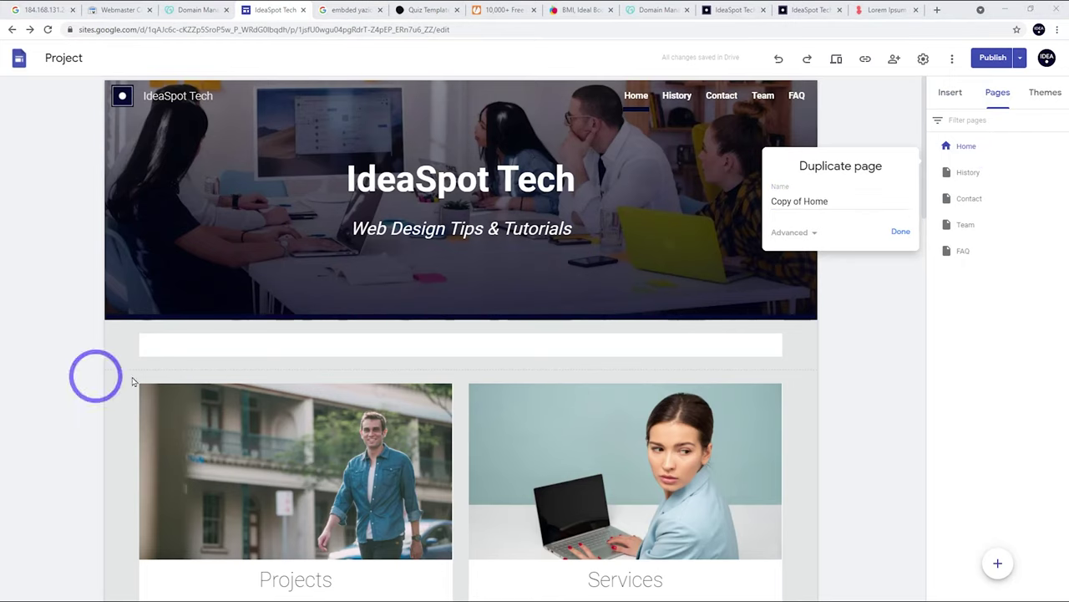
{"action": "left_click", "coordinate": [733, 201]}
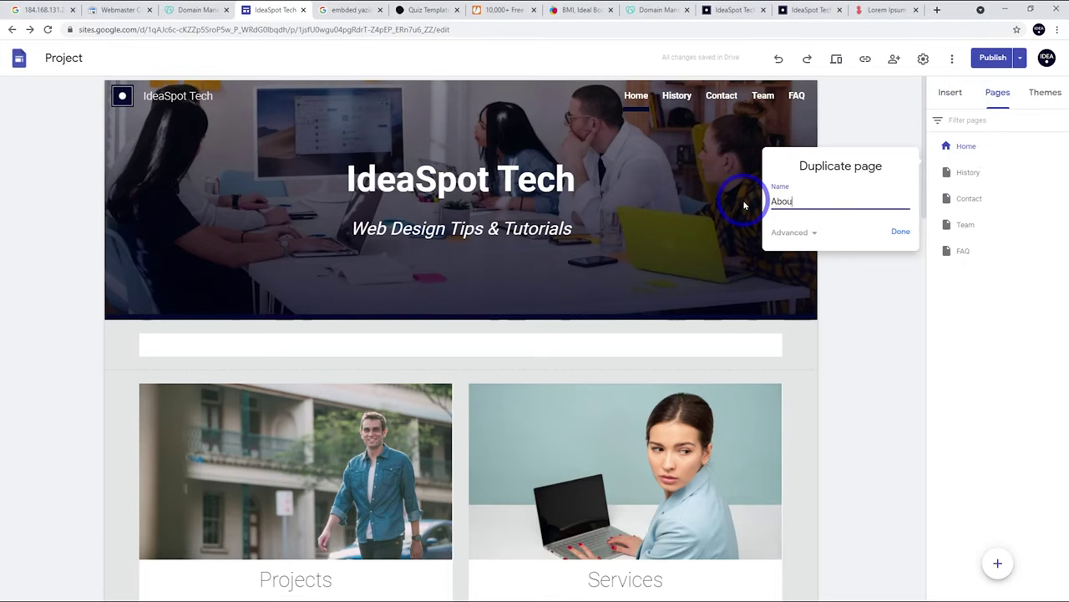
{"action": "left_click", "coordinate": [901, 232]}
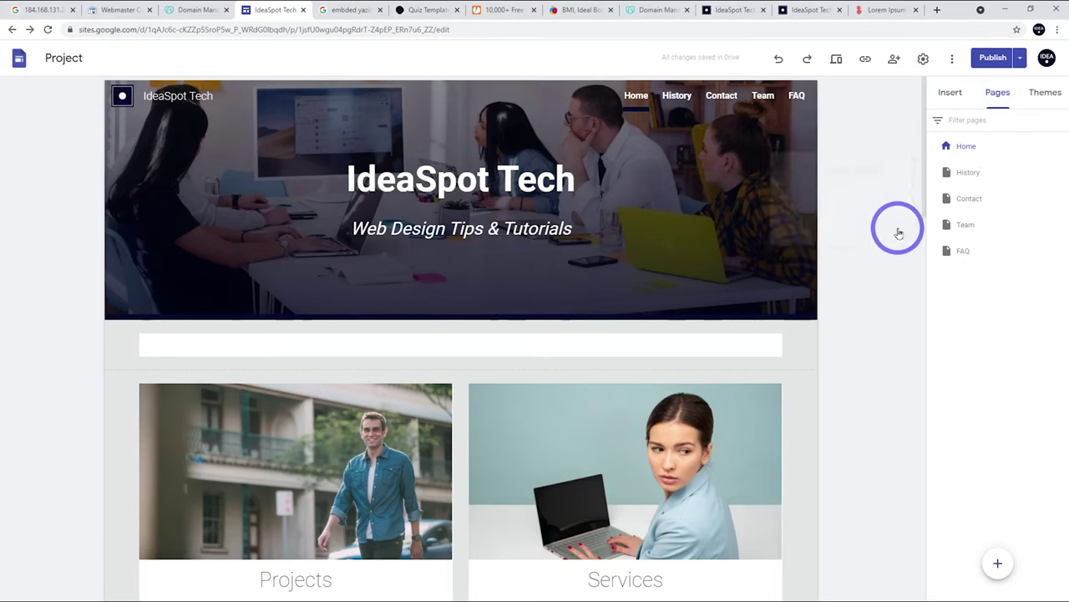
Replace the About page's header title with "About" and its subtitle with "Info about ut"
{"action": "left_click", "coordinate": [709, 183]}
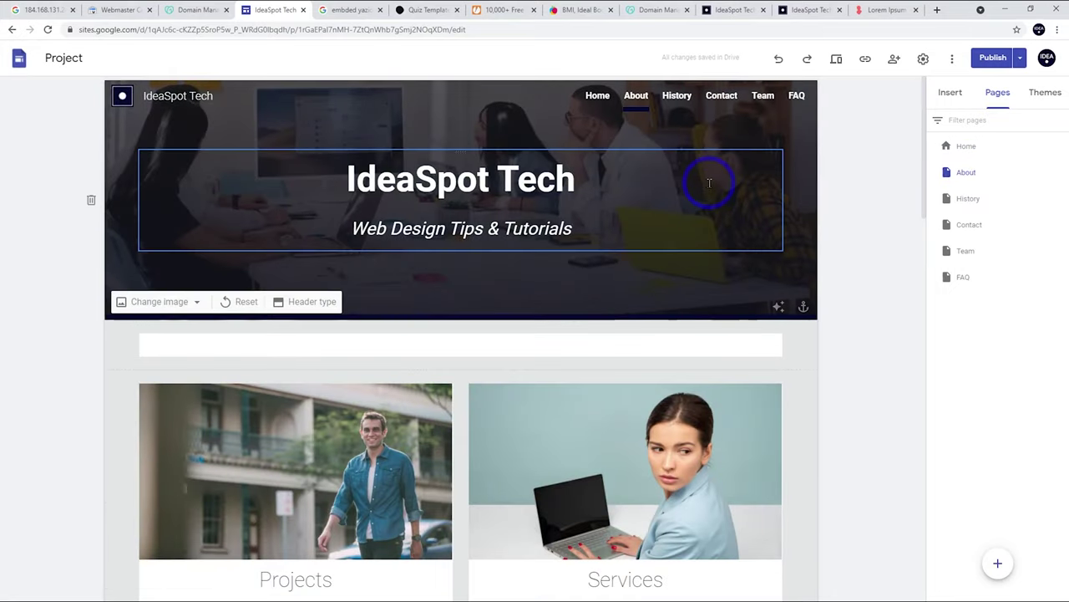
{"action": "left_click_drag", "start_coordinate": [578, 179], "coordinate": [330, 177]}
{"action": "type", "text": "About"}
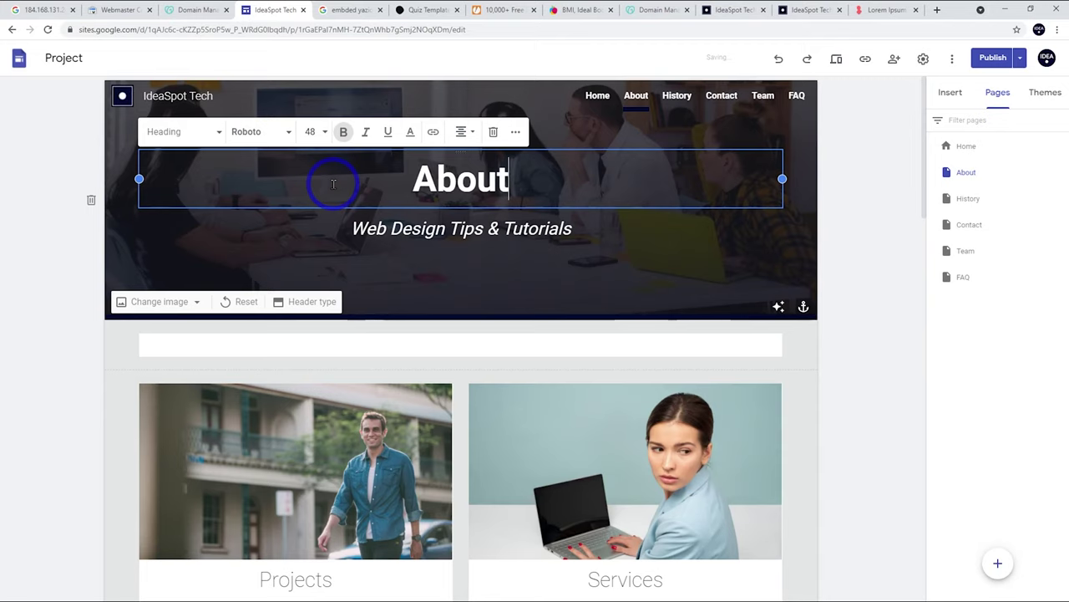
{"action": "left_click_drag", "start_coordinate": [569, 234], "coordinate": [337, 224]}
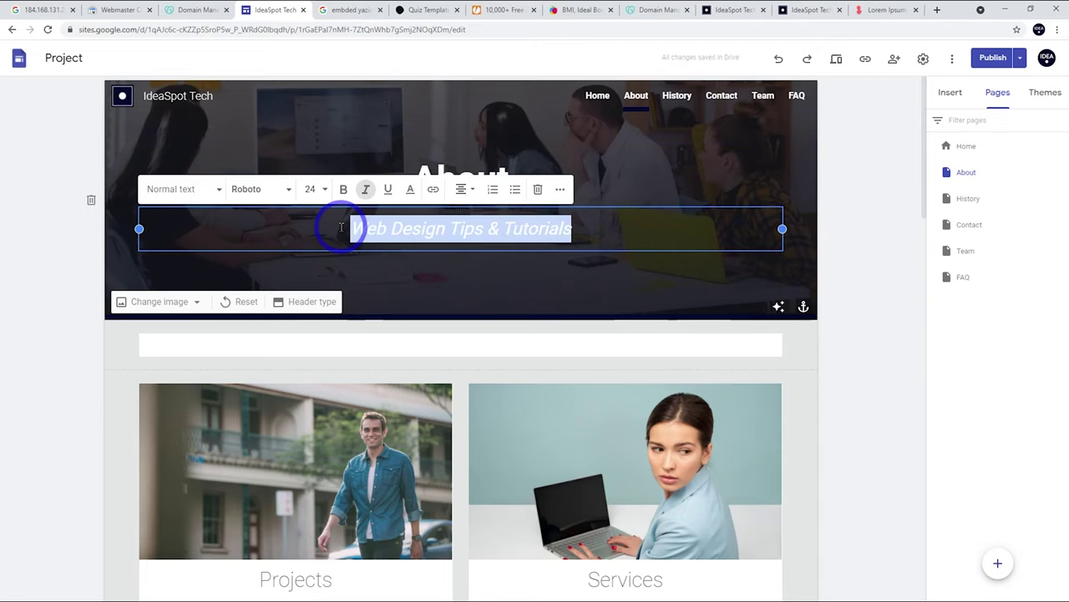
{"action": "type", "text": "Info about ut"}
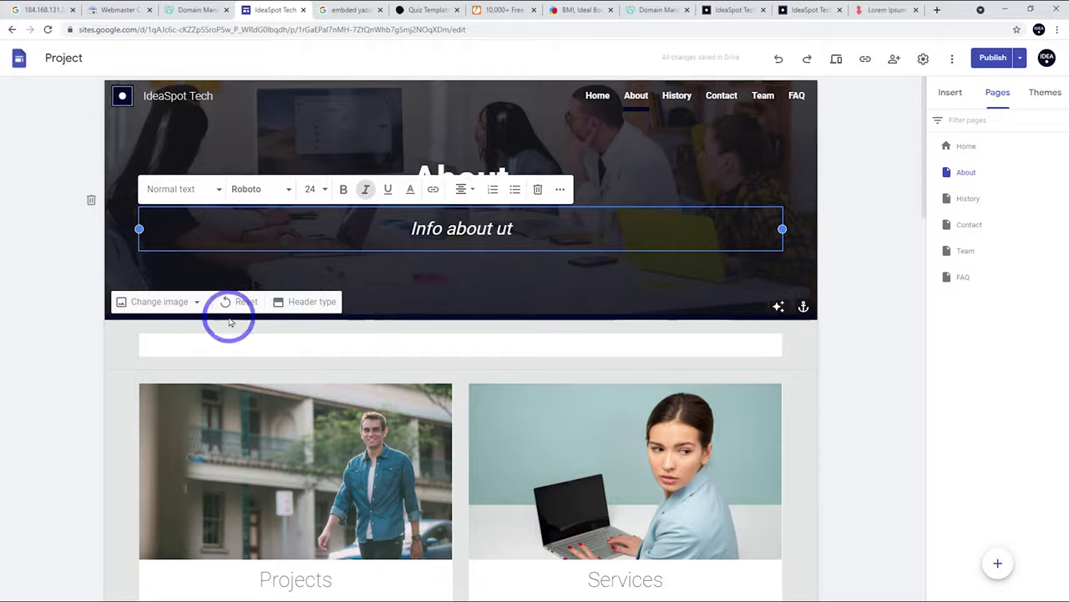
Delete the section with the Projects and Services photo cards from the About page
{"action": "scroll", "coordinate": [162, 306], "scroll_direction": "down", "scroll_amount": 2}
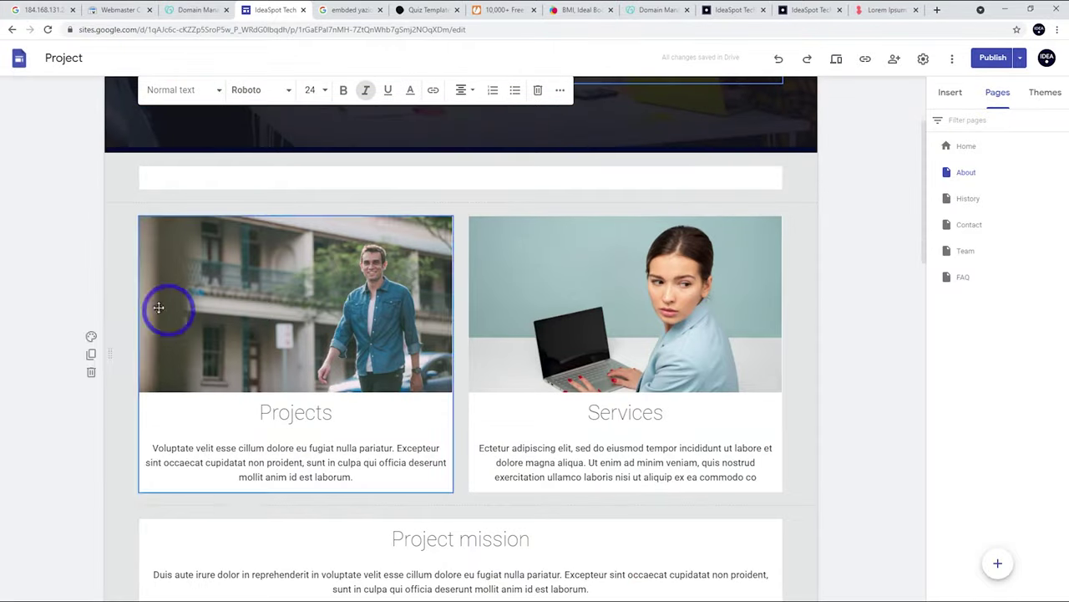
{"action": "scroll", "coordinate": [89, 359], "scroll_direction": "down", "scroll_amount": 3}
{"action": "left_click", "coordinate": [89, 360]}
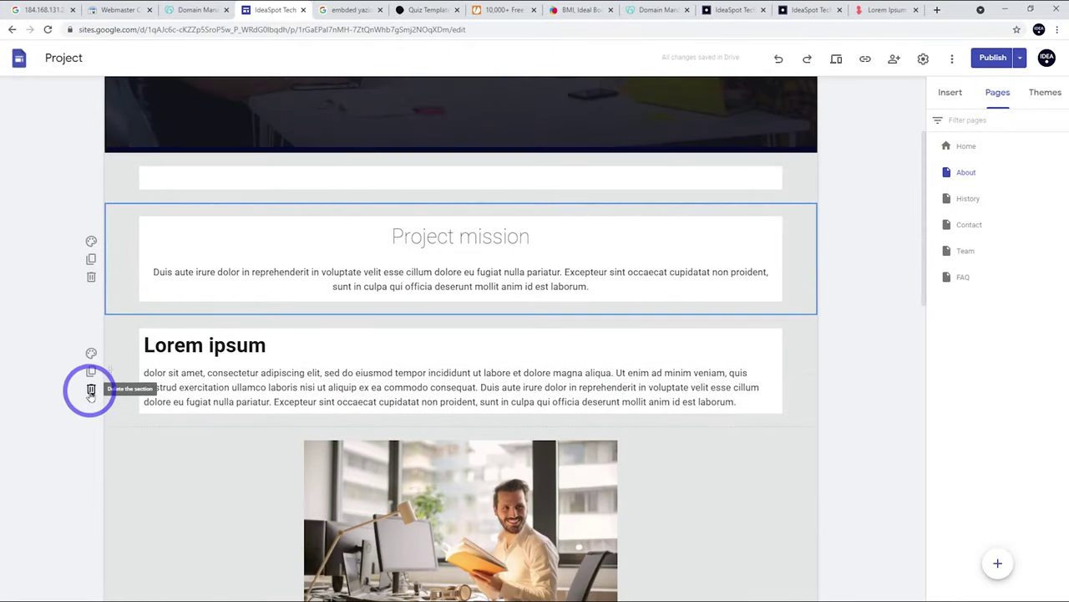
Delete all remaining content sections between the header and footer of the About page, including the mission, effort, questions, Take action and empty sections
{"action": "left_click", "coordinate": [91, 390]}
{"action": "left_click", "coordinate": [91, 283]}
{"action": "left_click", "coordinate": [88, 329]}
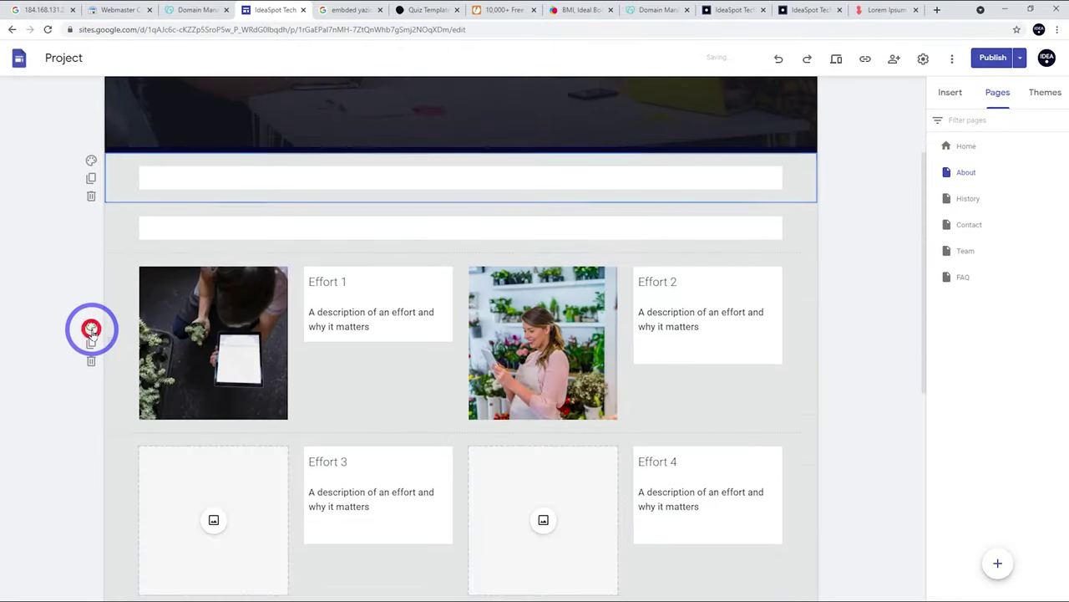
{"action": "left_click", "coordinate": [91, 361]}
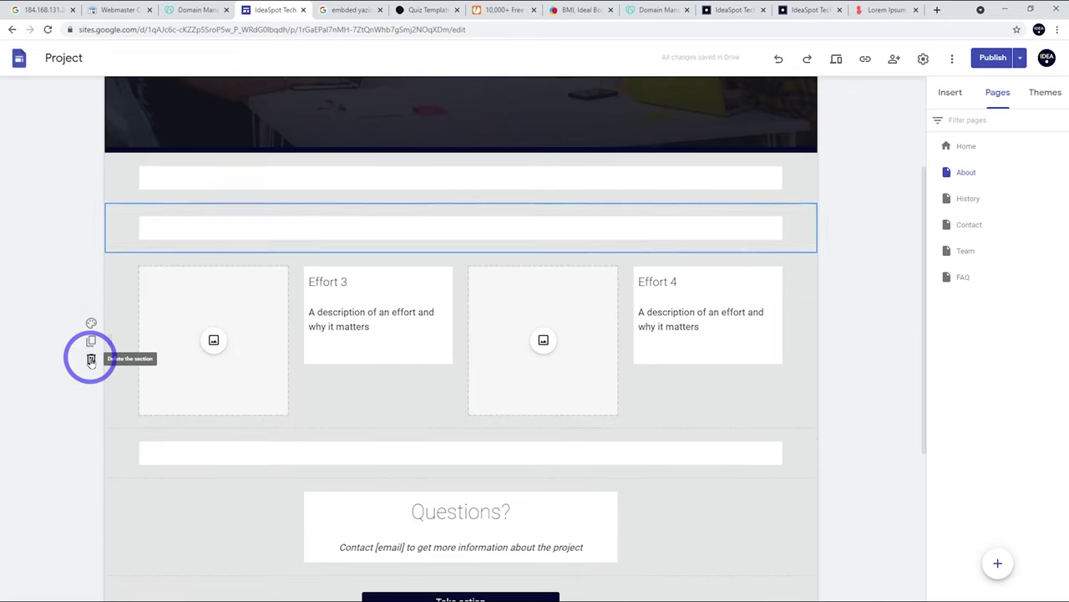
{"action": "left_click", "coordinate": [91, 359]}
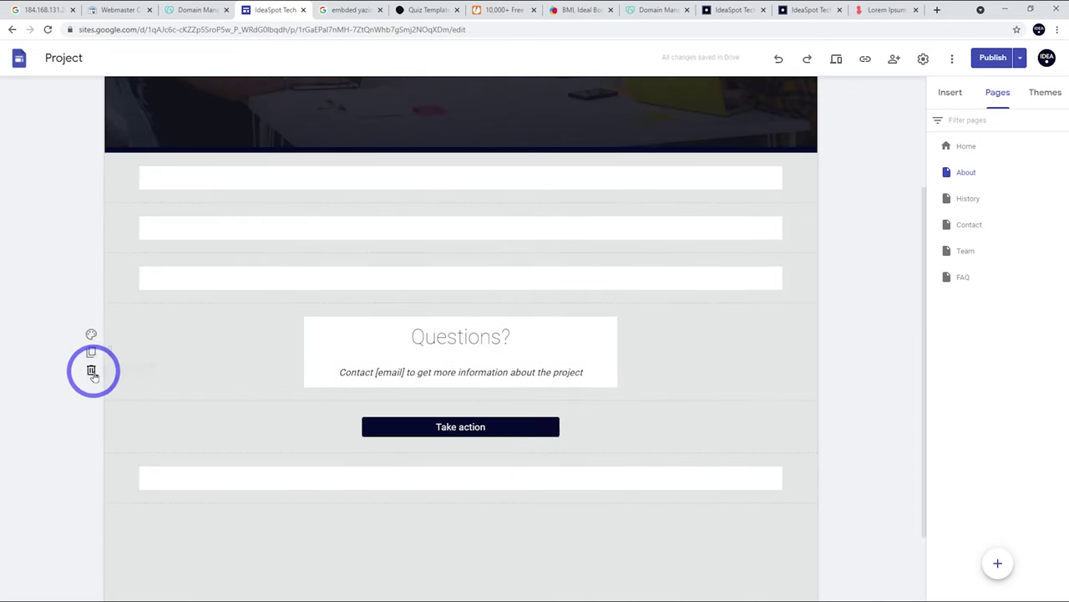
{"action": "left_click", "coordinate": [92, 371]}
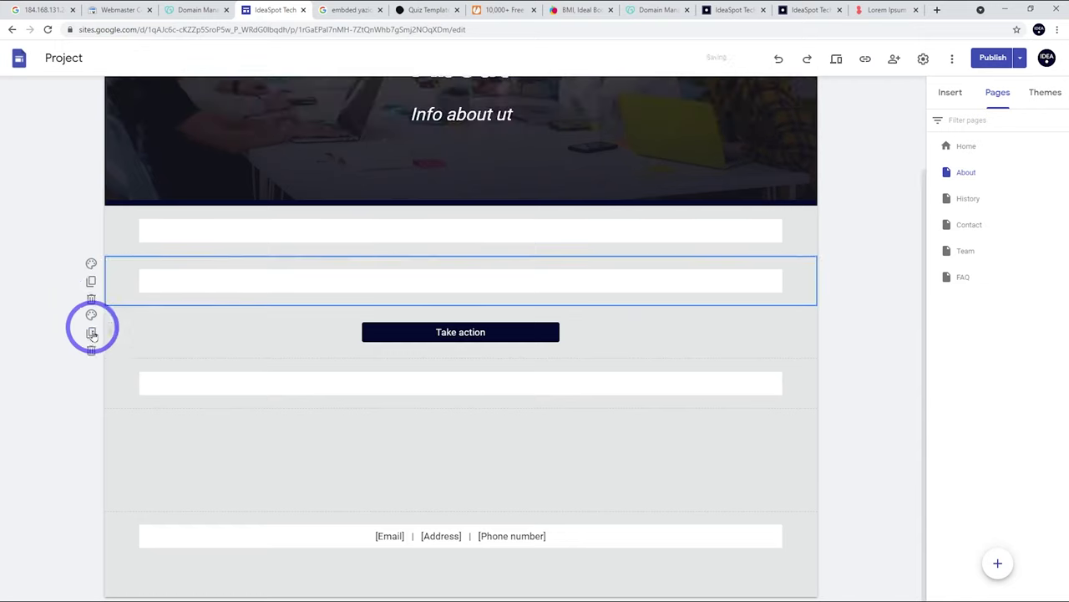
{"action": "left_click", "coordinate": [92, 350]}
{"action": "left_click", "coordinate": [90, 351]}
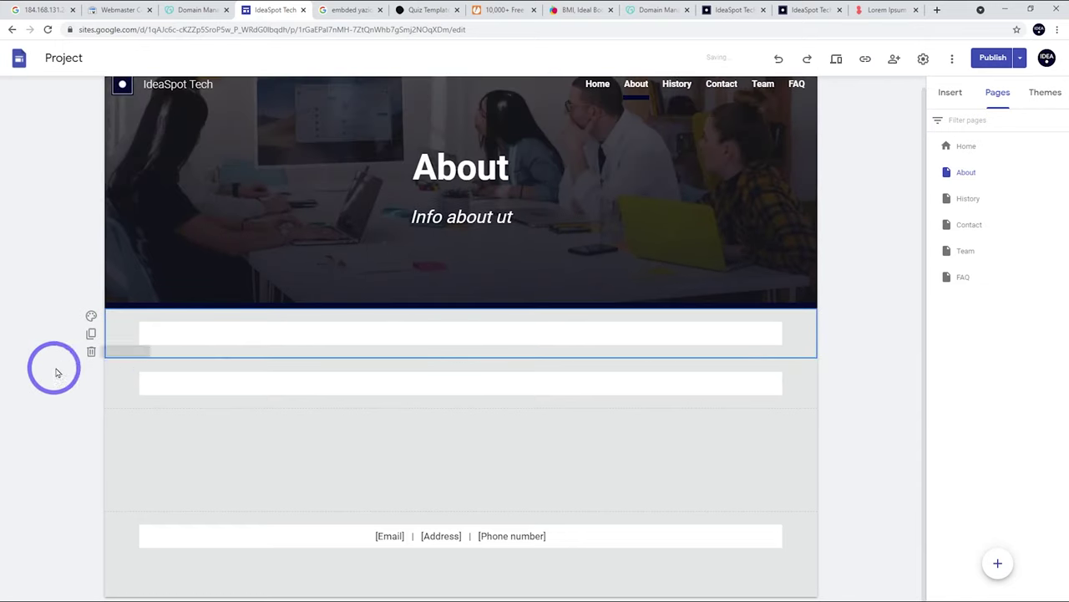
{"action": "left_click", "coordinate": [94, 347]}
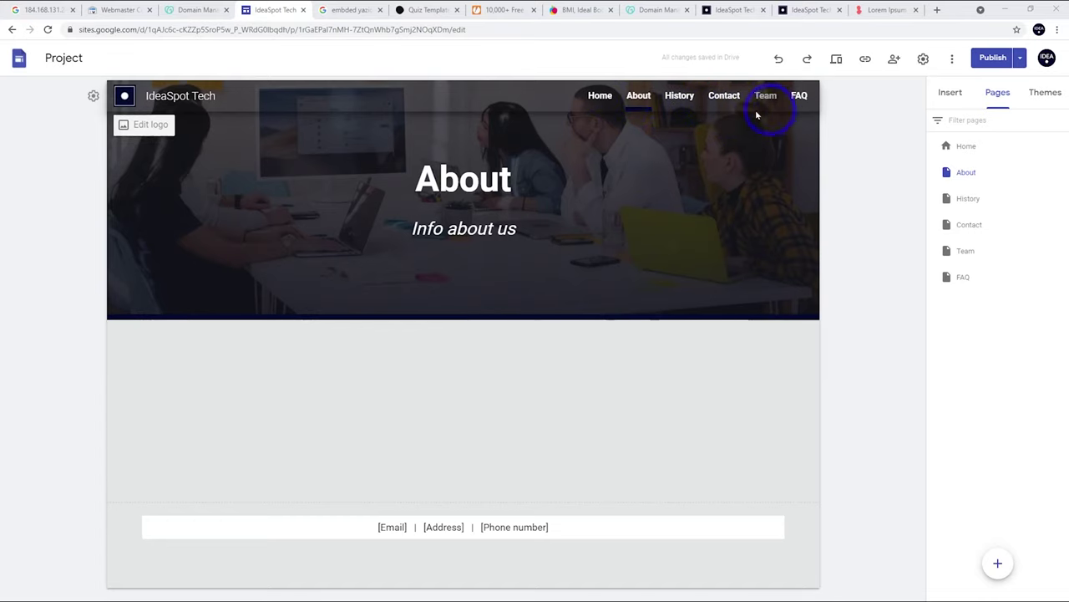
Nest the FAQ, History and Team pages as subpages under About
{"action": "left_click", "coordinate": [640, 143]}
{"action": "left_click", "coordinate": [999, 172]}
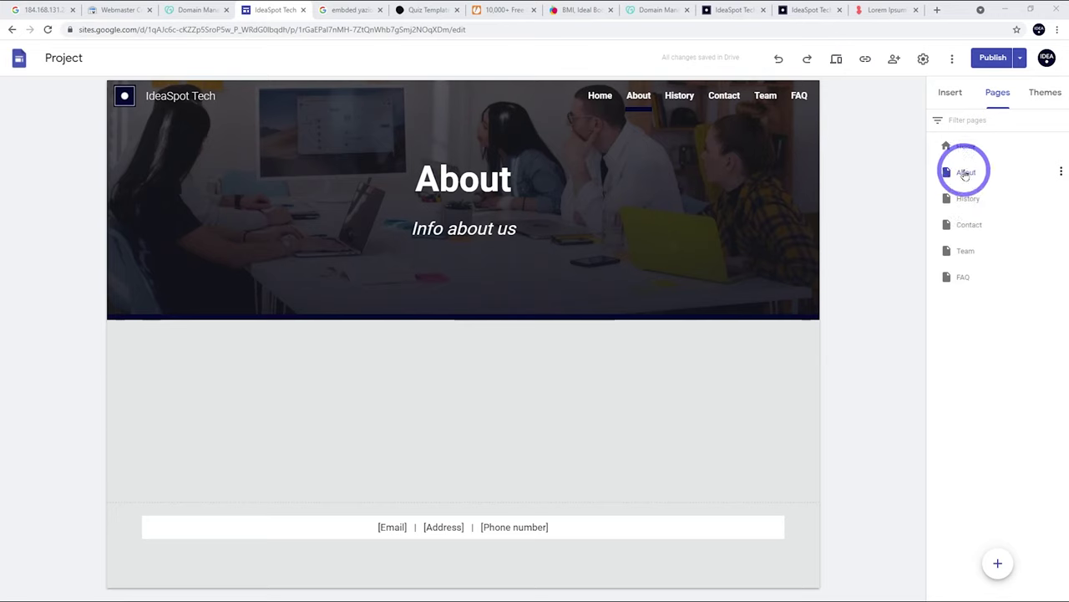
{"action": "left_click_drag", "start_coordinate": [972, 279], "coordinate": [977, 177]}
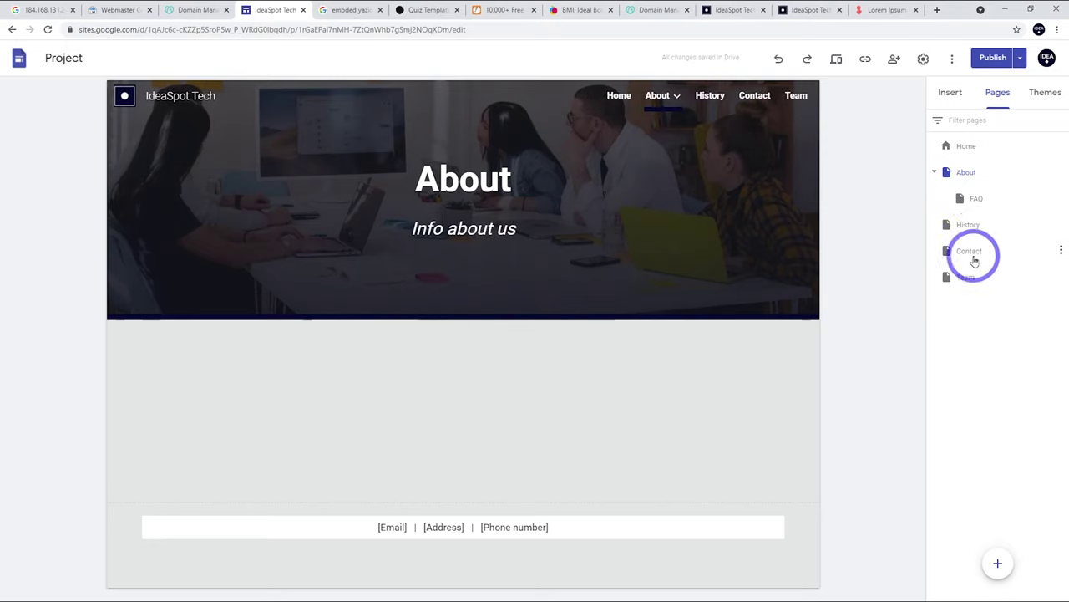
{"action": "left_click_drag", "start_coordinate": [967, 227], "coordinate": [986, 172]}
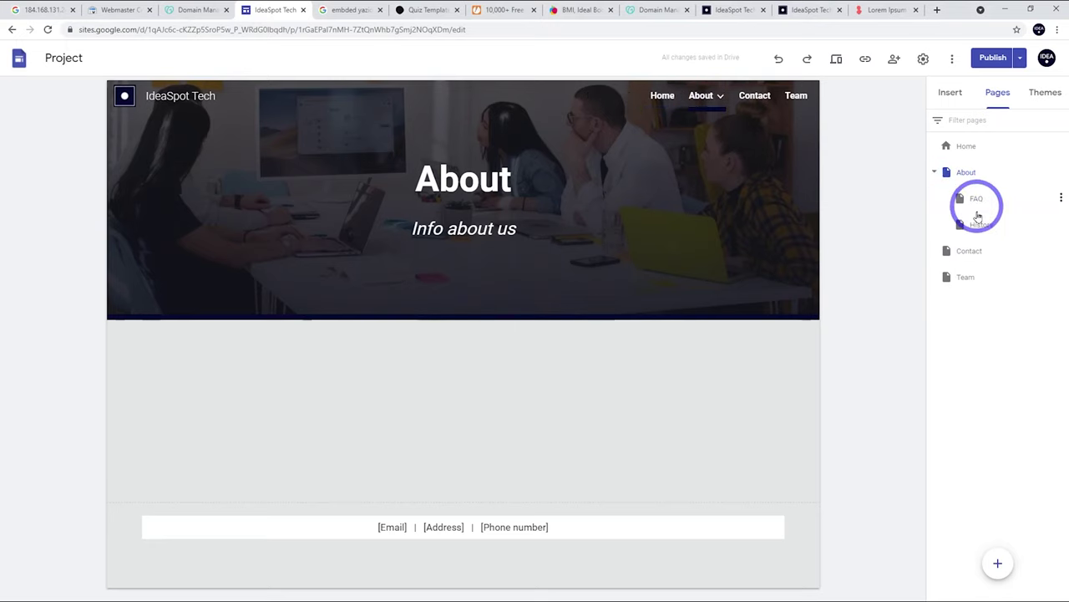
{"action": "mouse_move", "coordinate": [692, 90]}
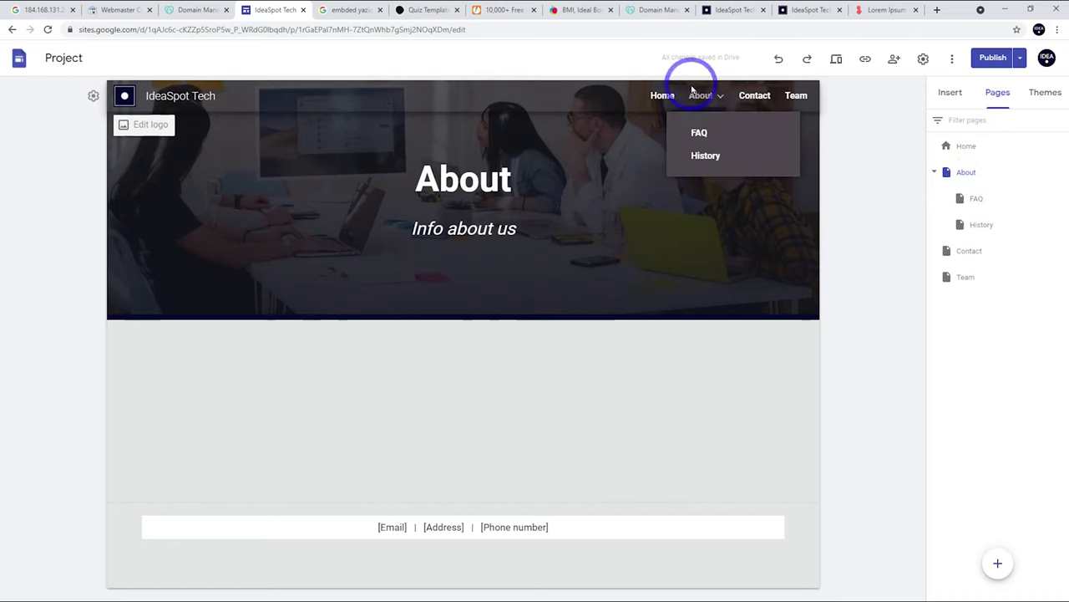
{"action": "left_click_drag", "start_coordinate": [966, 277], "coordinate": [969, 176]}
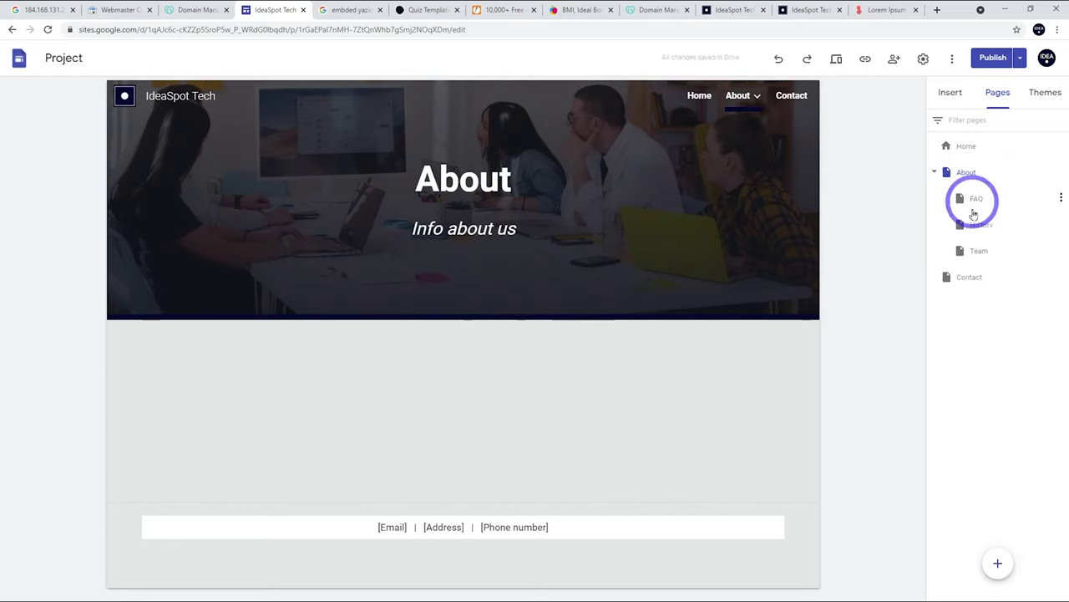
{"action": "mouse_move", "coordinate": [756, 97]}
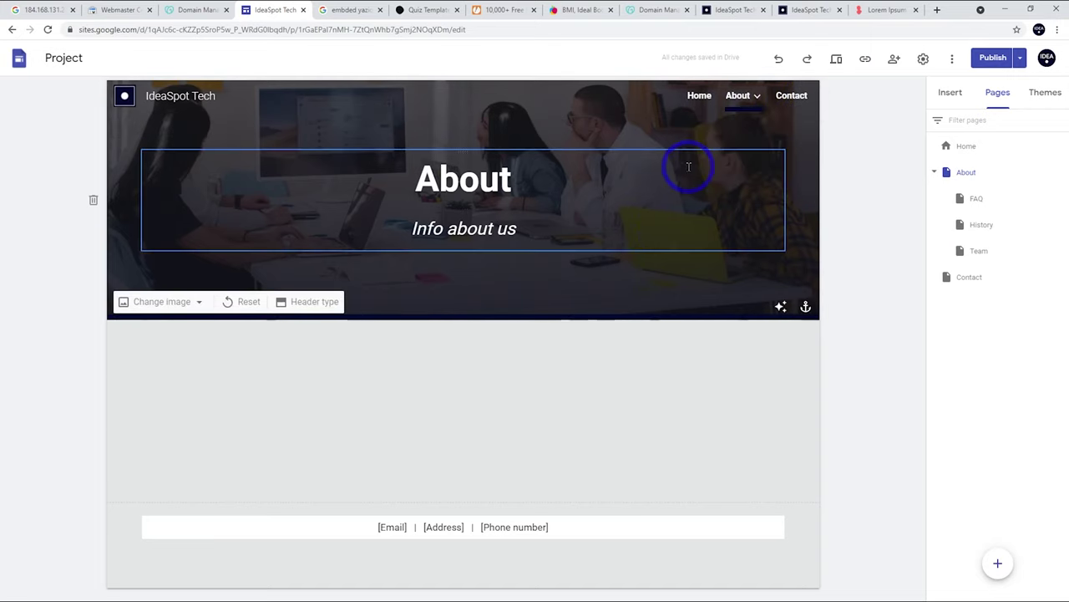
Replace the footer's placeholders with the contact e-mail, street address and phone number, and give the section the Emphasis 2 background
{"action": "left_click", "coordinate": [41, 289]}
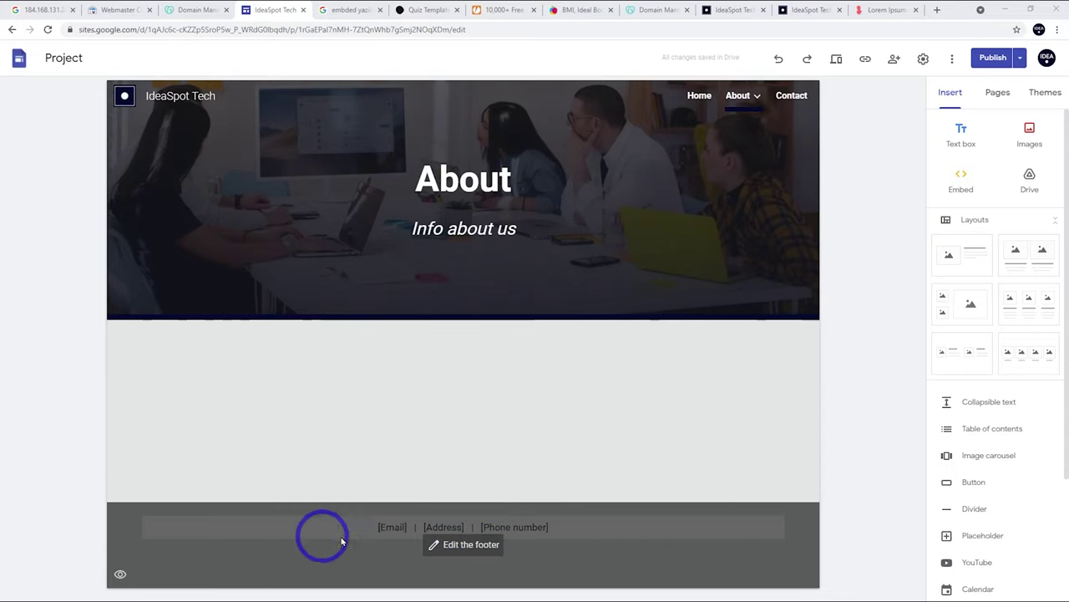
{"action": "left_click", "coordinate": [480, 548]}
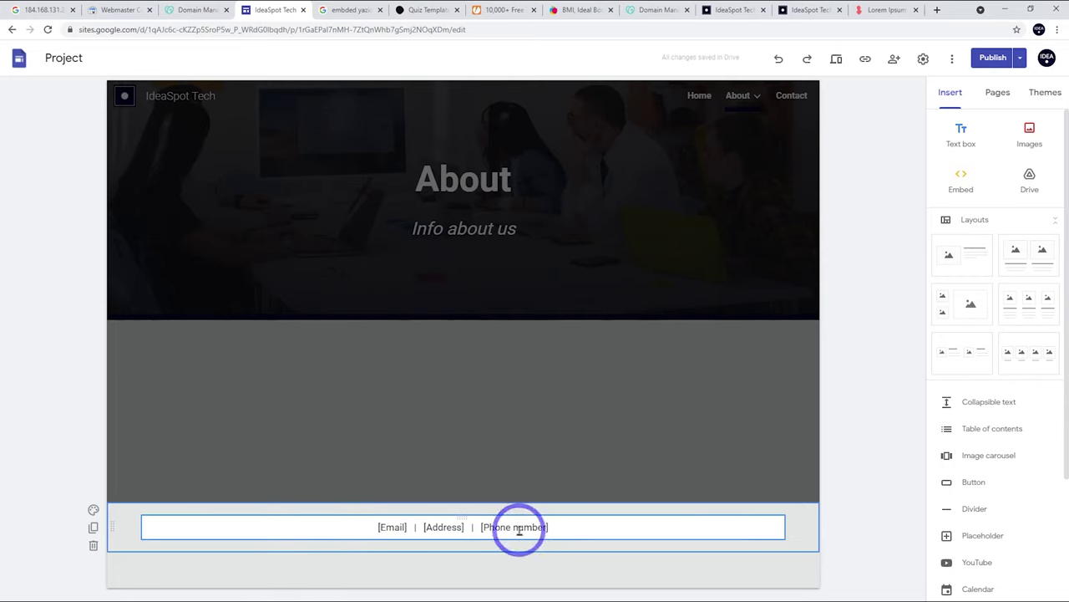
{"action": "left_click", "coordinate": [365, 528]}
{"action": "triple_click", "coordinate": [359, 528]}
{"action": "key", "text": "ctrl+v"}
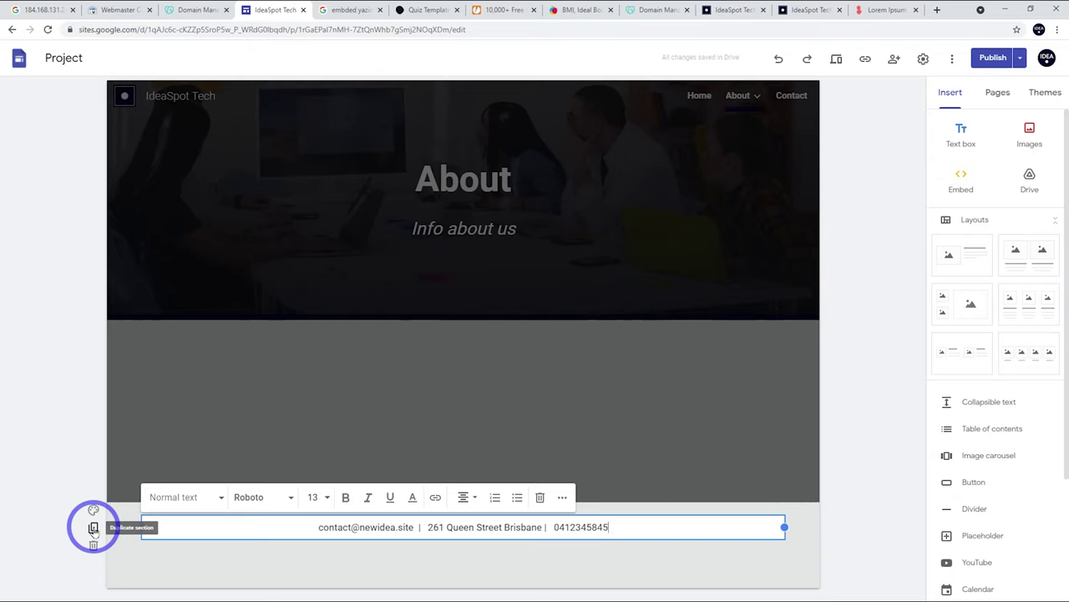
{"action": "left_click", "coordinate": [93, 511]}
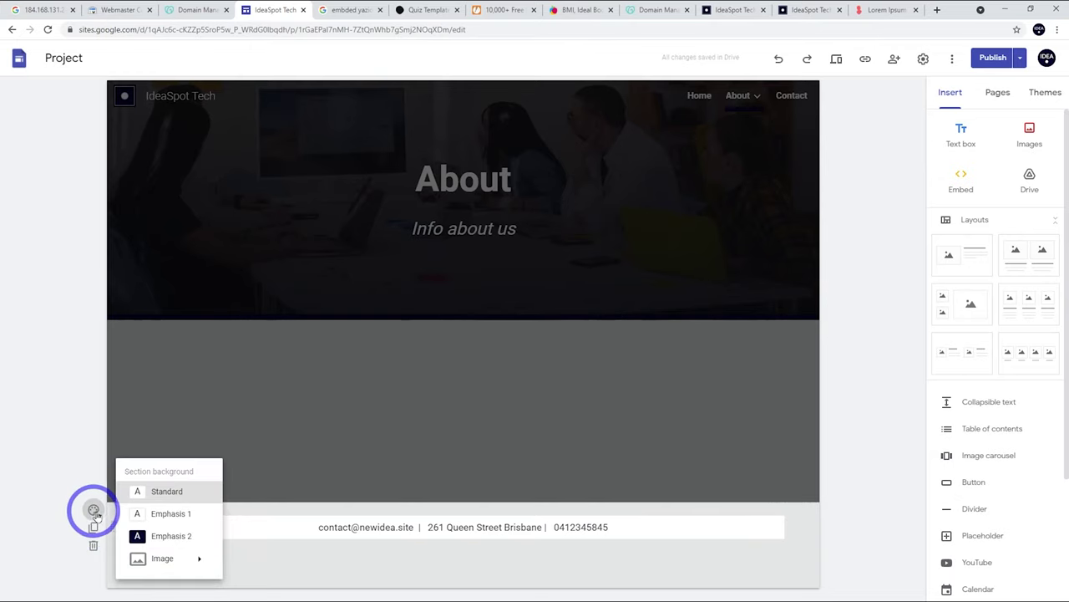
{"action": "left_click", "coordinate": [161, 539]}
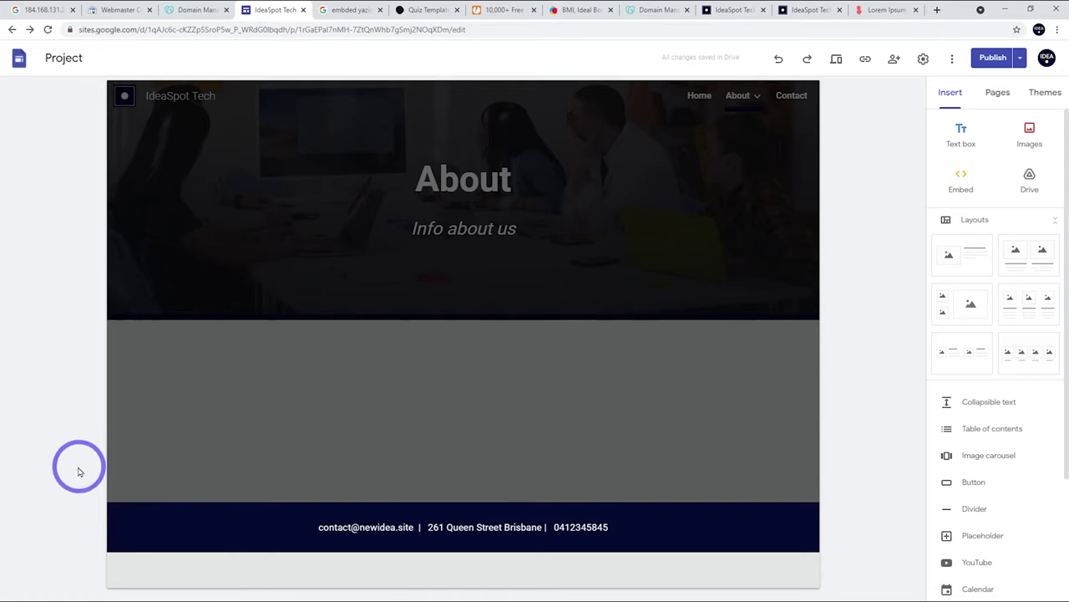
Try a landscape photo of mountains and water as the footer's section background
{"action": "left_click", "coordinate": [92, 509]}
{"action": "mouse_move", "coordinate": [167, 559]}
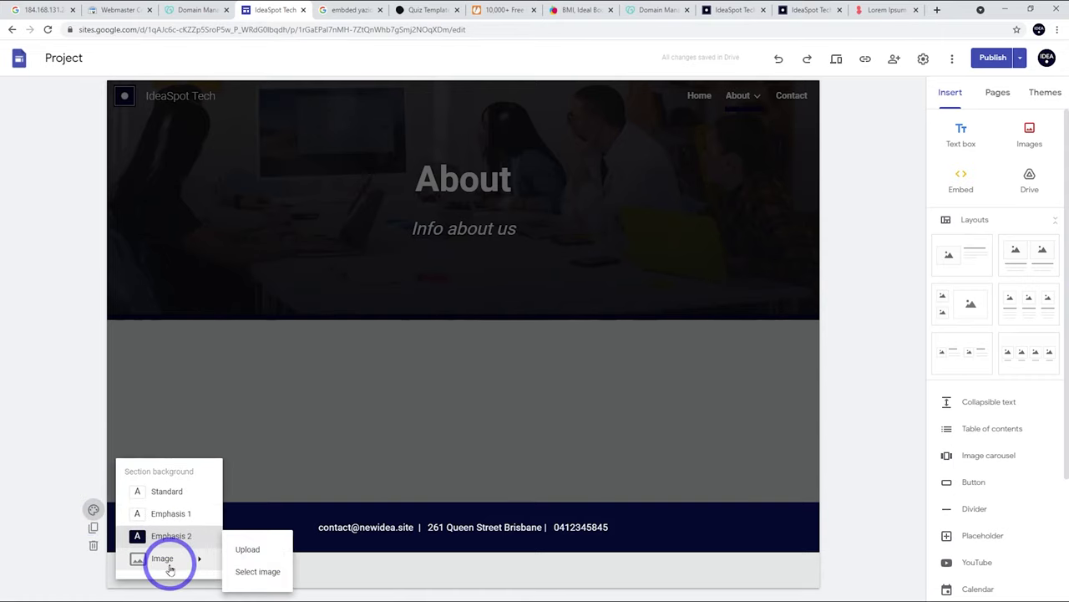
{"action": "left_click", "coordinate": [252, 573]}
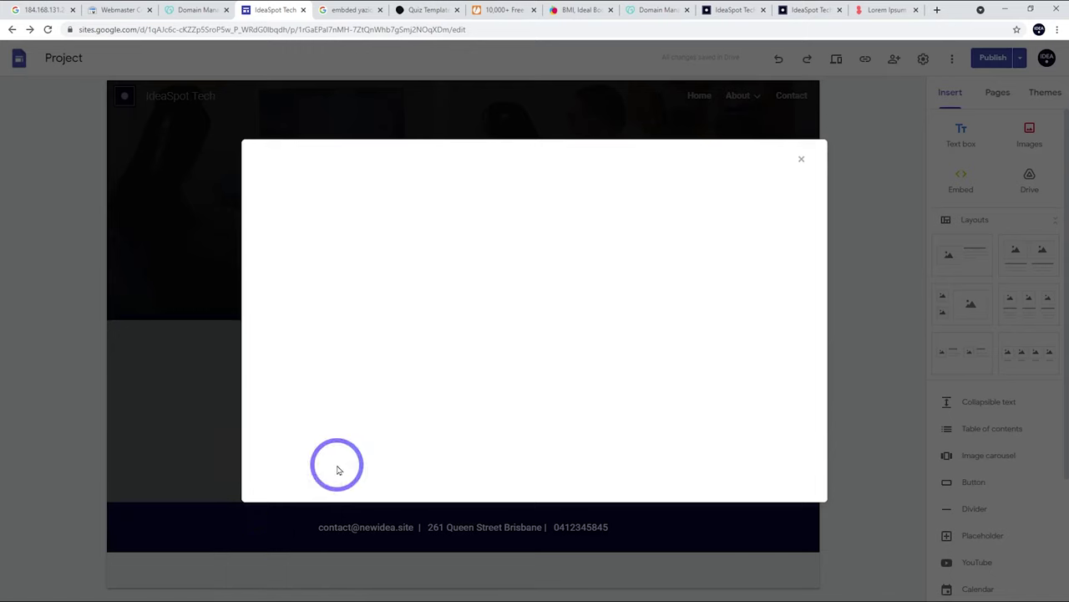
{"action": "left_click", "coordinate": [609, 243]}
{"action": "left_click", "coordinate": [272, 482]}
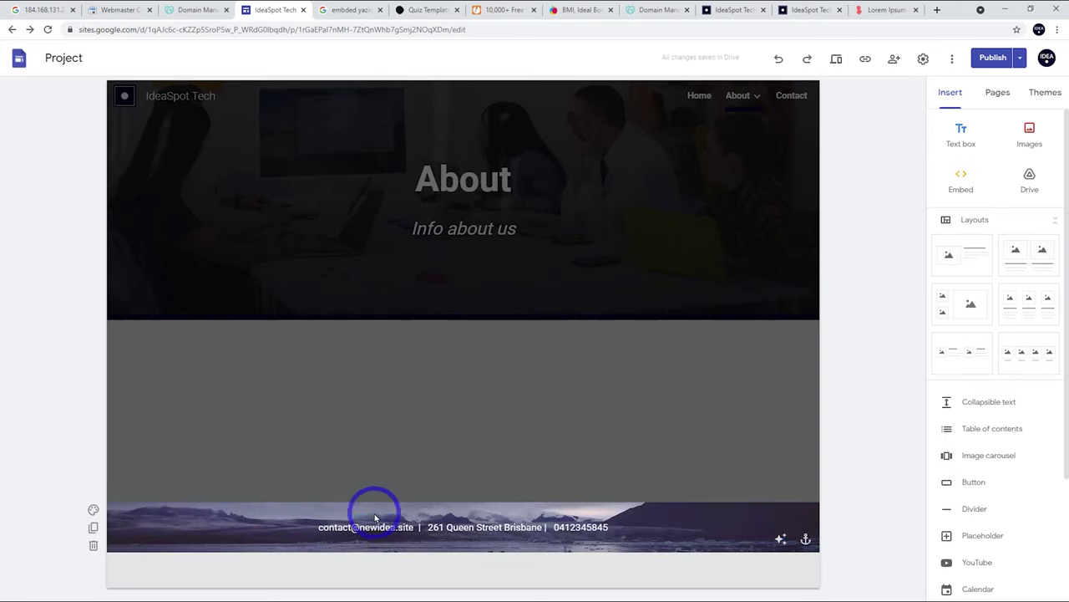
Set the footer's section background back to Emphasis 2
{"action": "left_click", "coordinate": [93, 509]}
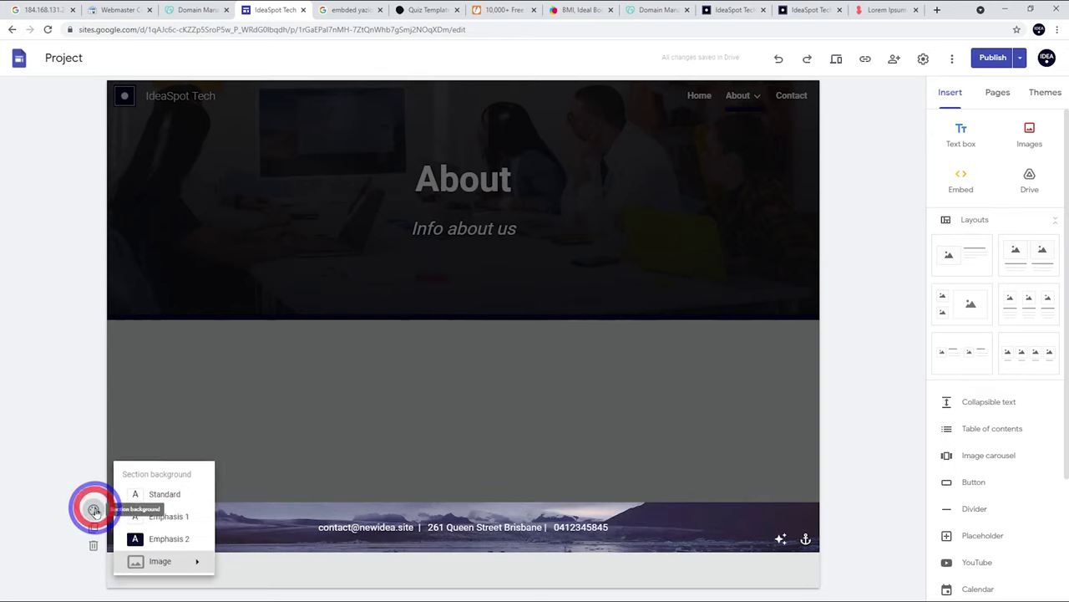
{"action": "left_click", "coordinate": [161, 535]}
{"action": "left_click", "coordinate": [324, 556]}
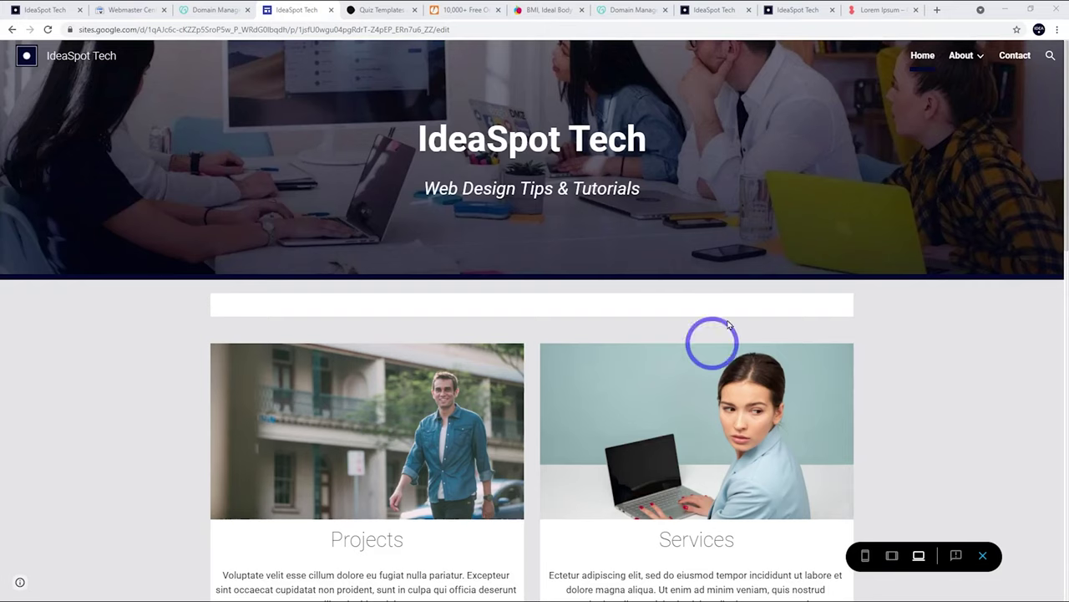
Review the Home page in the large-screen preview and return to the editor
{"action": "scroll", "coordinate": [585, 234], "scroll_direction": "down", "scroll_amount": 3}
{"action": "scroll", "coordinate": [585, 234], "scroll_direction": "up", "scroll_amount": 3}
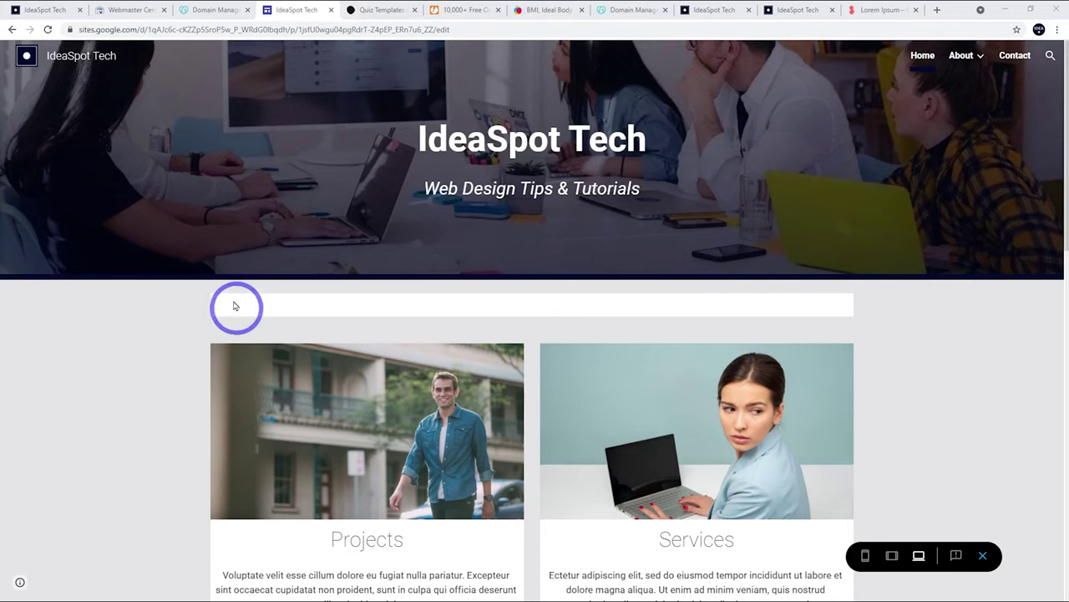
{"action": "left_click", "coordinate": [985, 556]}
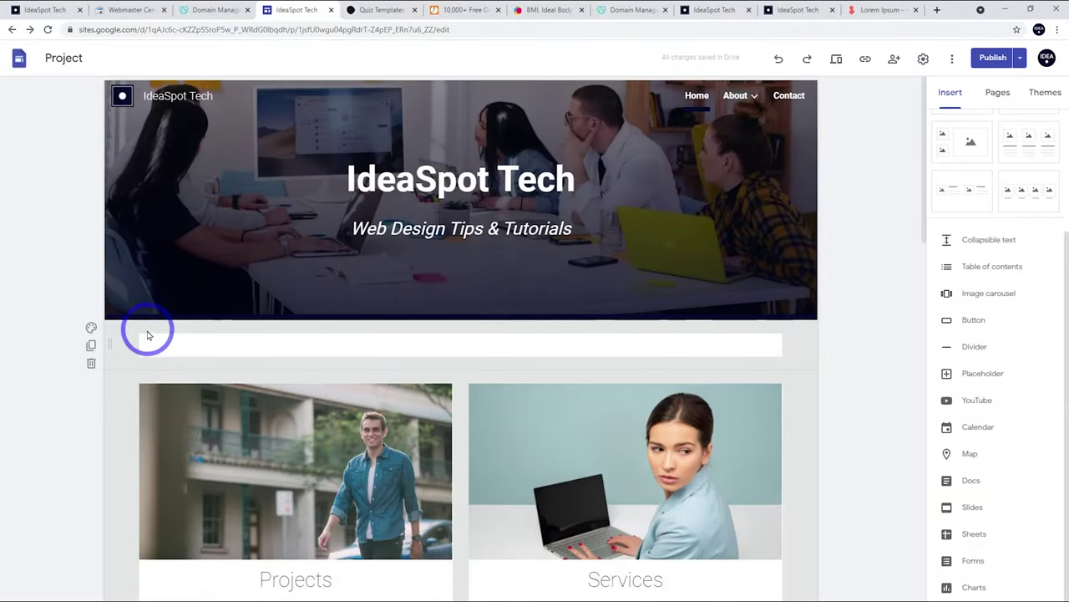
Try the Emphasis 1 and Emphasis 2 backgrounds on the empty section below the Home page header
{"action": "left_click", "coordinate": [91, 327]}
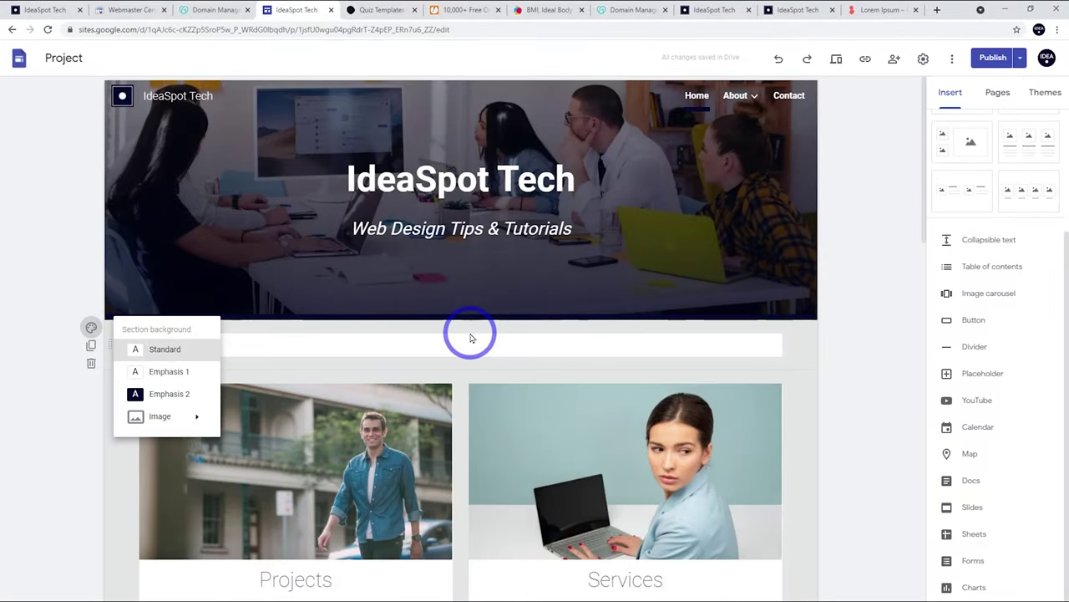
{"action": "left_click", "coordinate": [149, 376]}
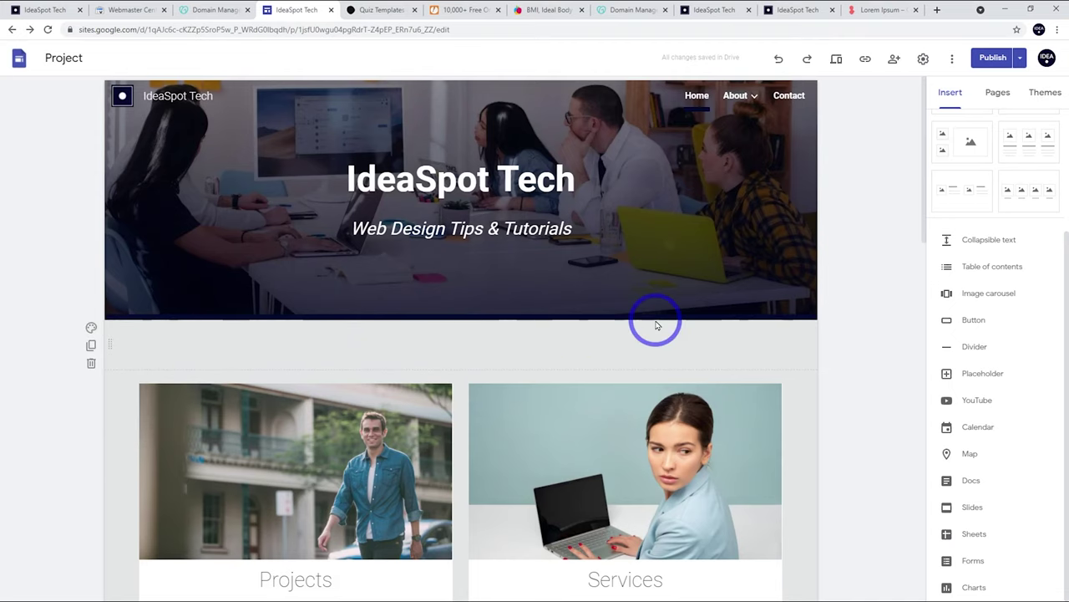
{"action": "left_click", "coordinate": [92, 329]}
{"action": "left_click", "coordinate": [167, 389]}
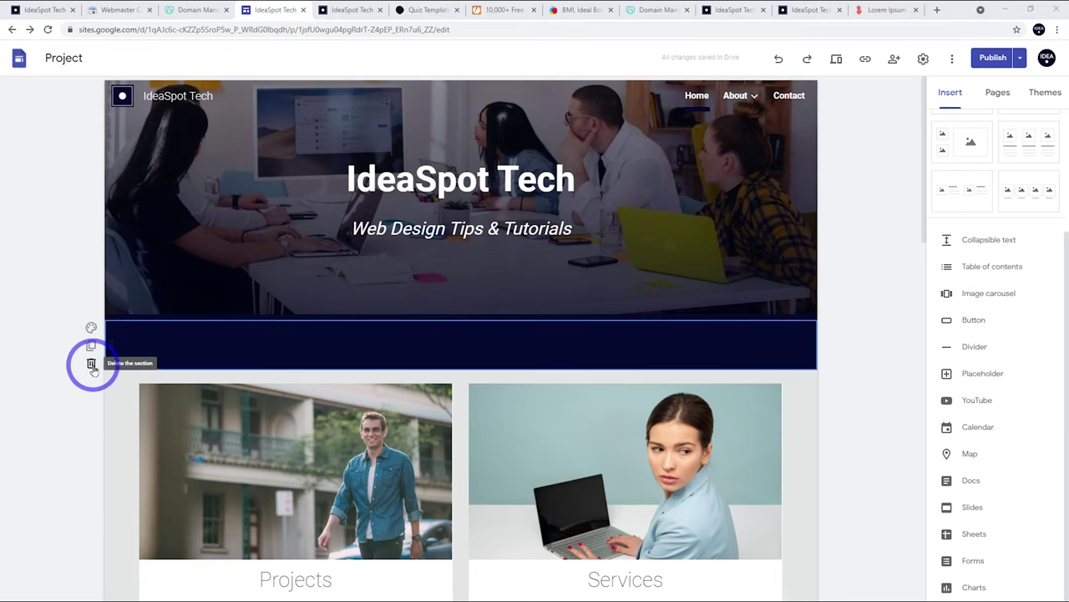
Delete the empty section below the Home page header and insert a divider between the Projects and Services cards and the office photo
{"action": "left_click", "coordinate": [92, 365]}
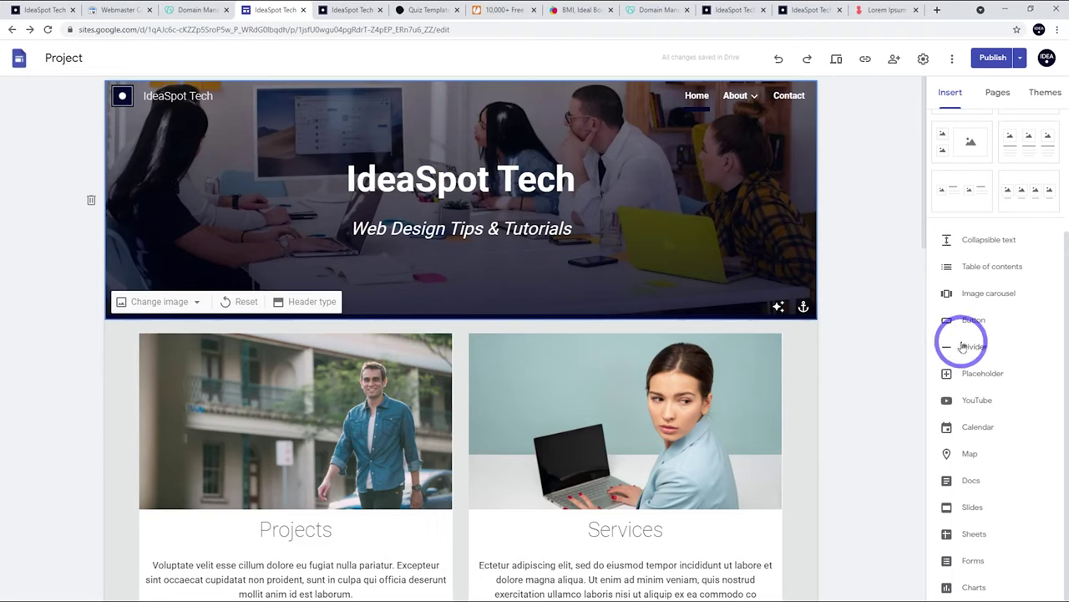
{"action": "scroll", "coordinate": [731, 289], "scroll_direction": "down", "scroll_amount": 2}
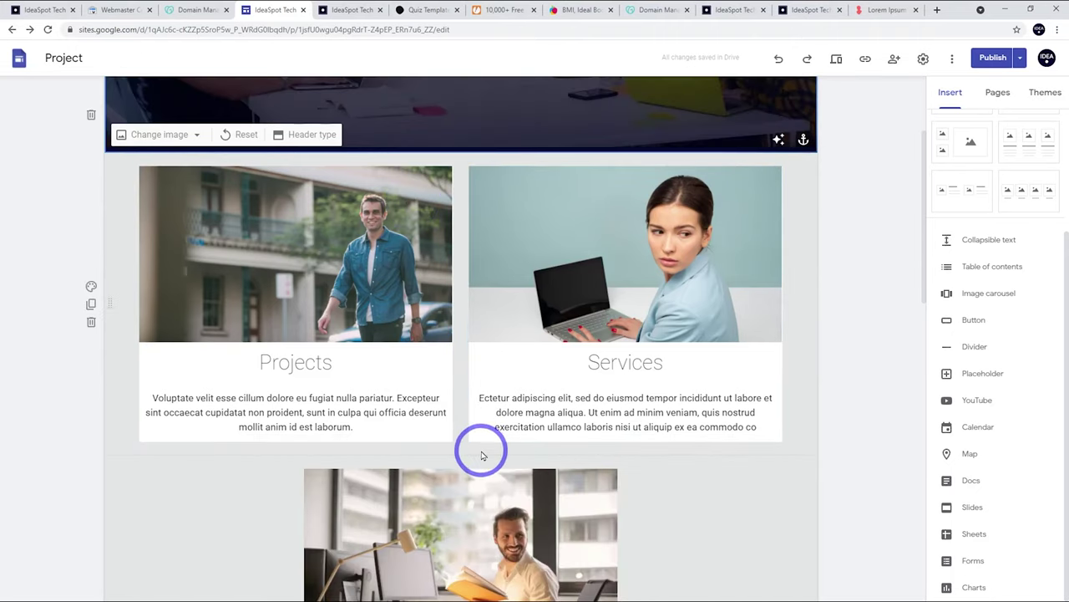
{"action": "left_click", "coordinate": [962, 345]}
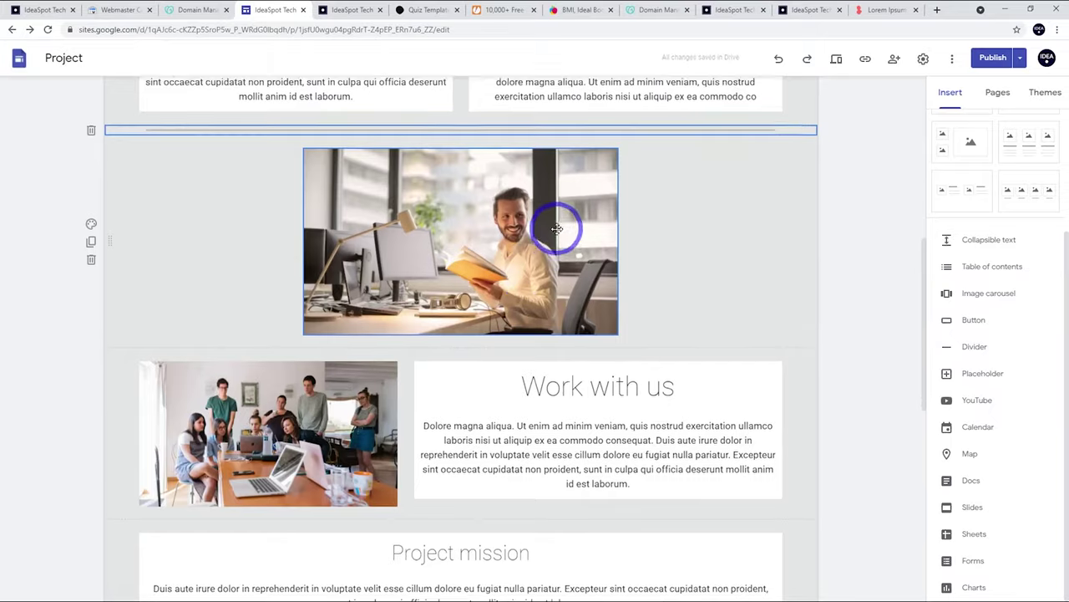
{"action": "scroll", "coordinate": [210, 351], "scroll_direction": "up", "scroll_amount": 2}
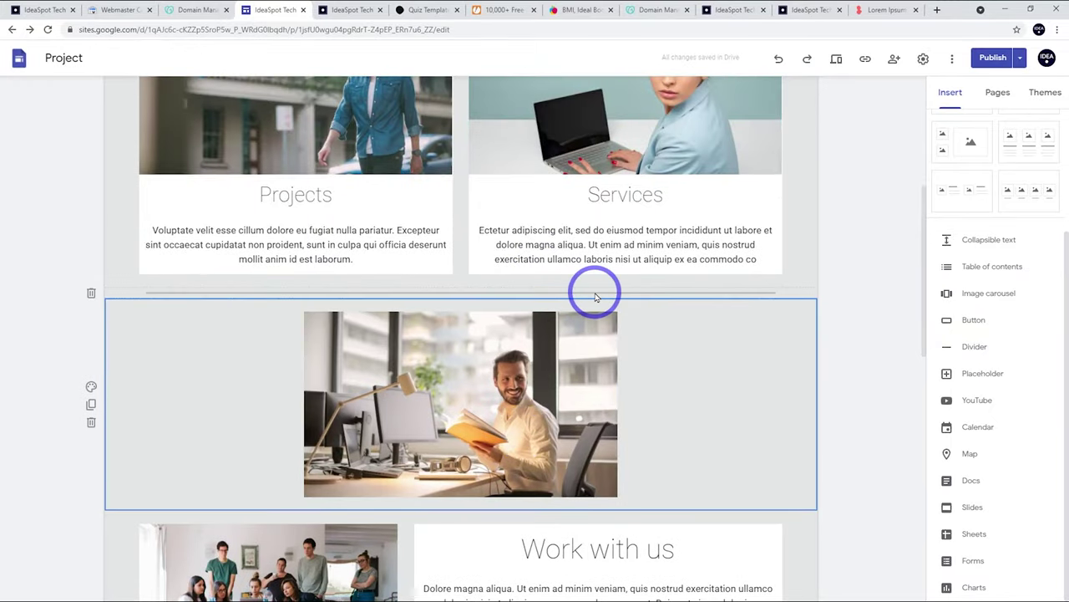
{"action": "scroll", "coordinate": [597, 294], "scroll_direction": "up", "scroll_amount": 4}
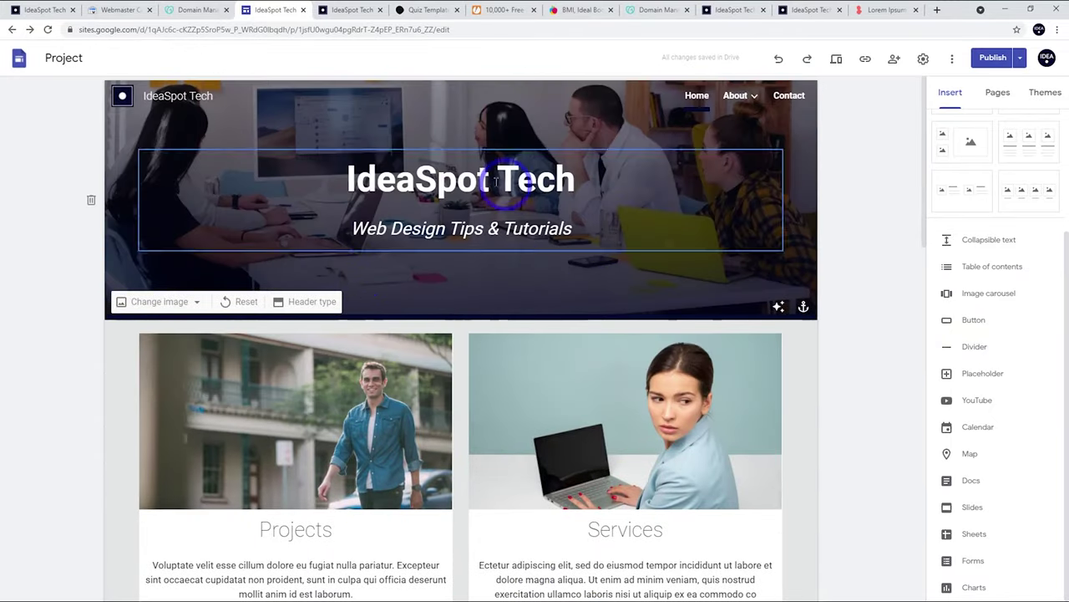